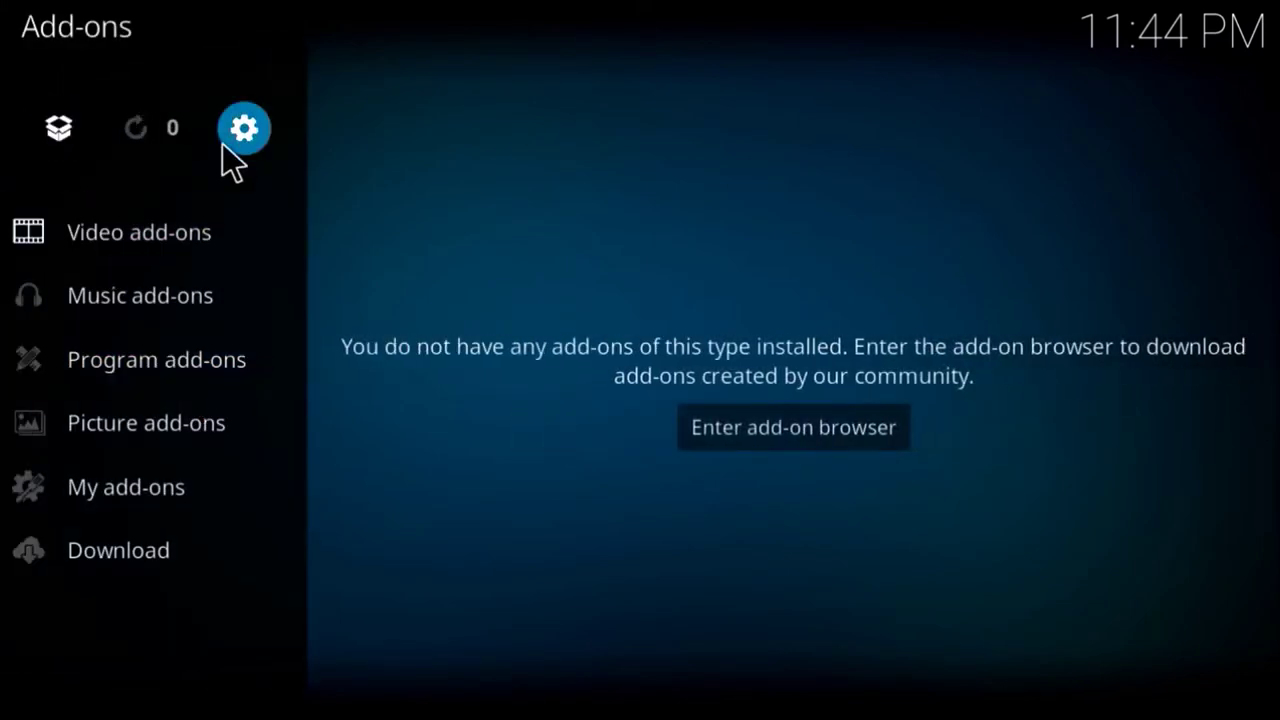
Allow add-on installation from unknown sources in the add-on system settings, accept the warning, and return to the home screen
{"action": "left_click", "coordinate": [240, 131]}
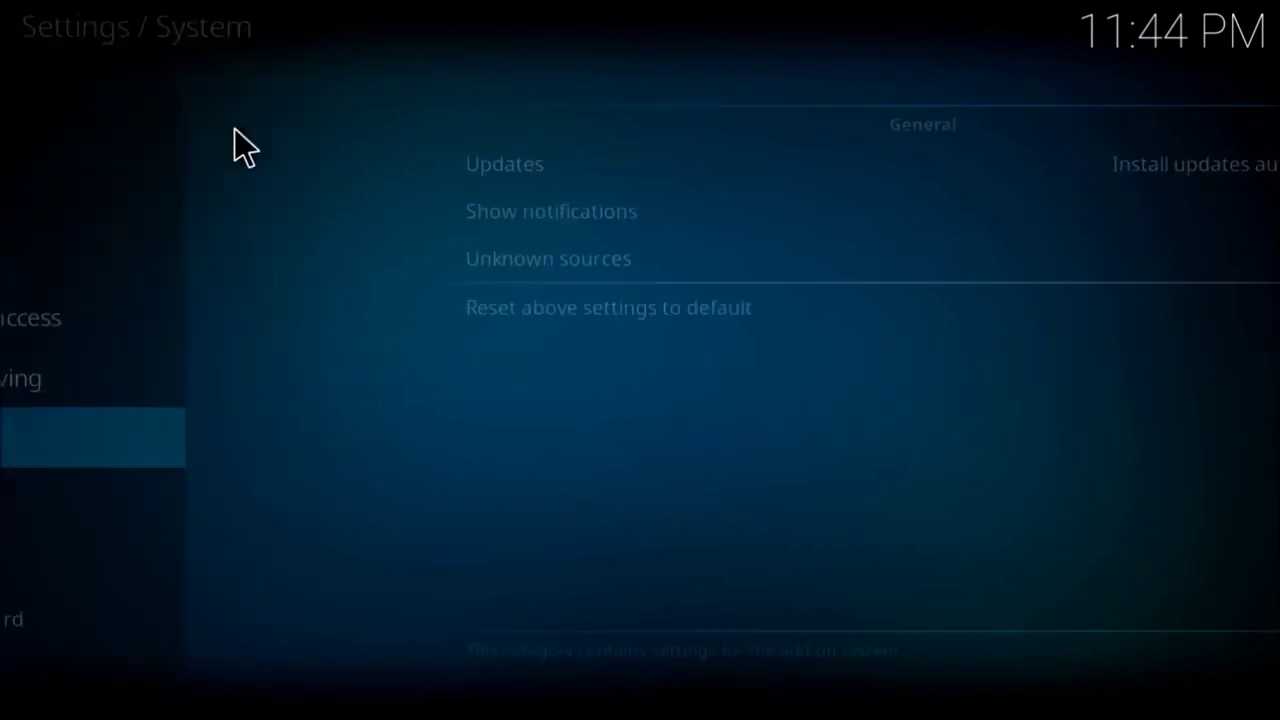
{"action": "mouse_move", "coordinate": [211, 430]}
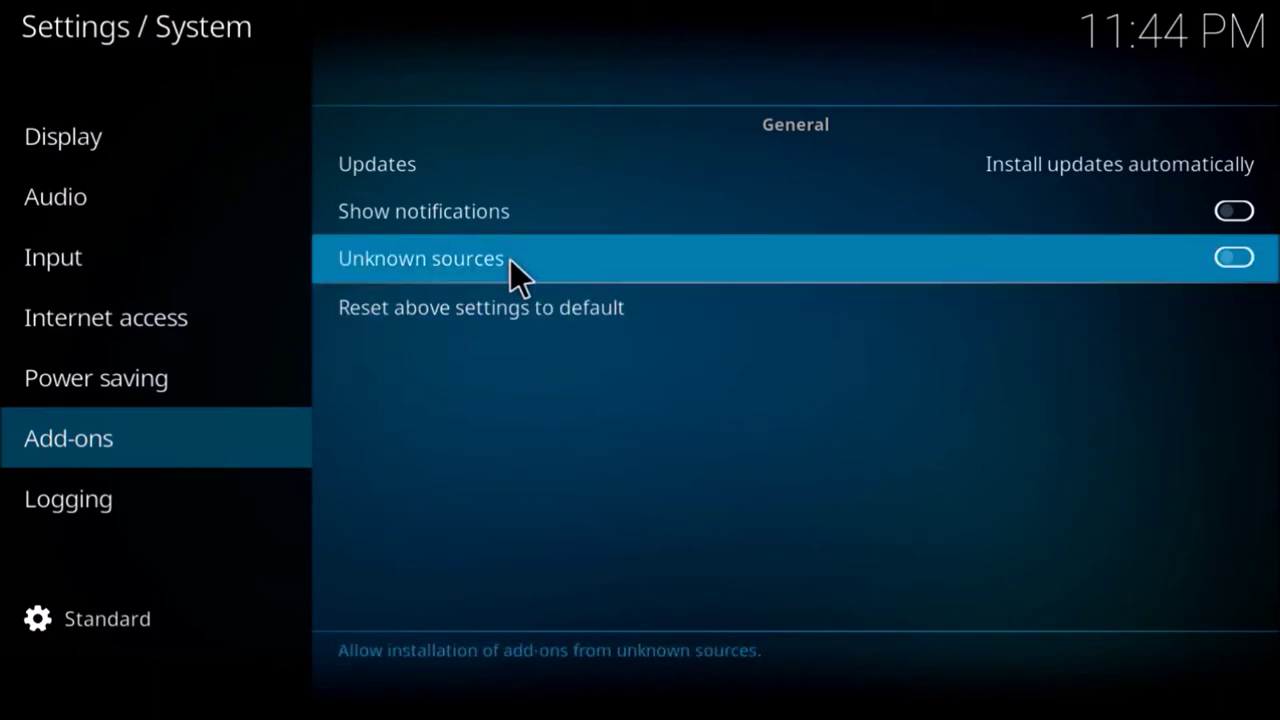
{"action": "left_click", "coordinate": [511, 259]}
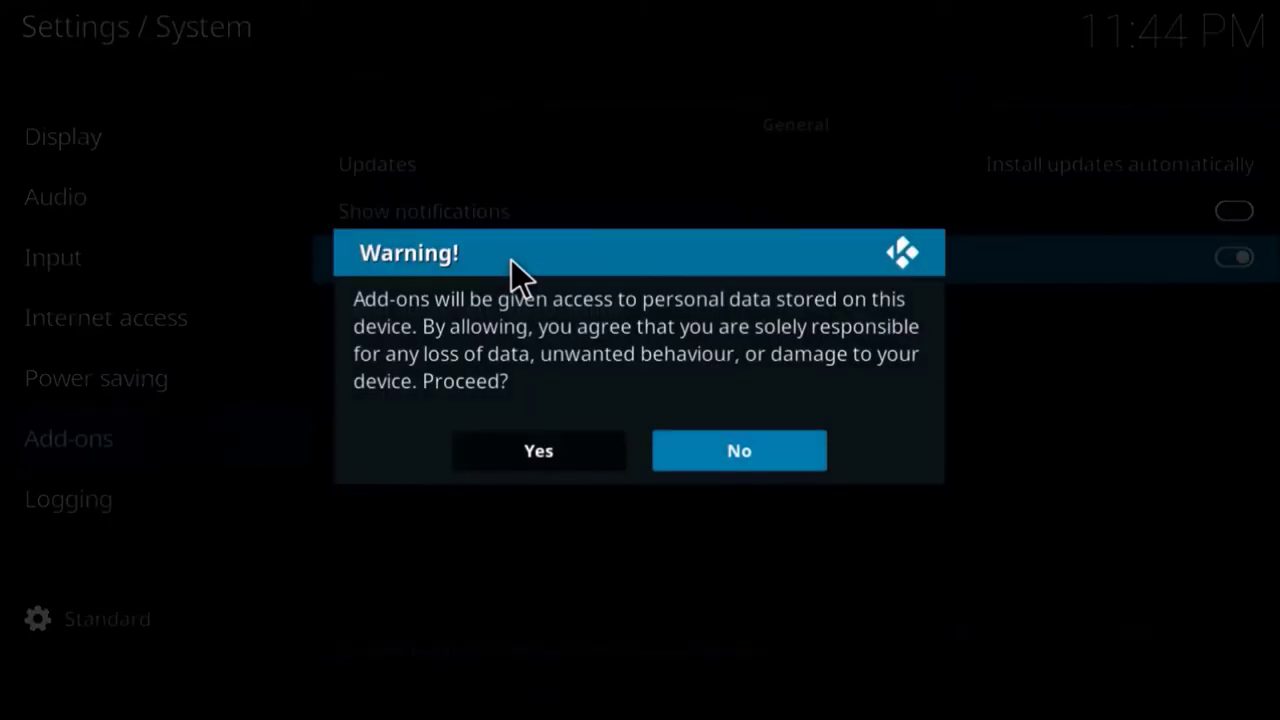
{"action": "left_click", "coordinate": [578, 449]}
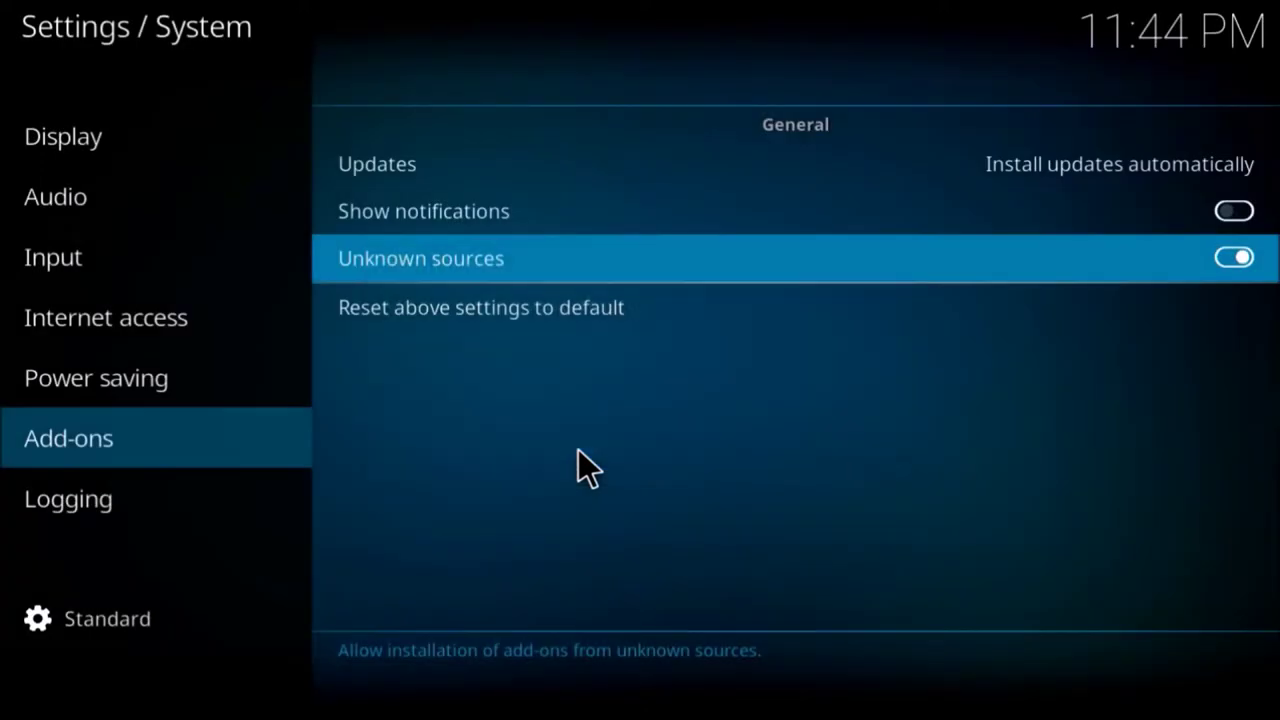
{"action": "key", "text": "Escape"}
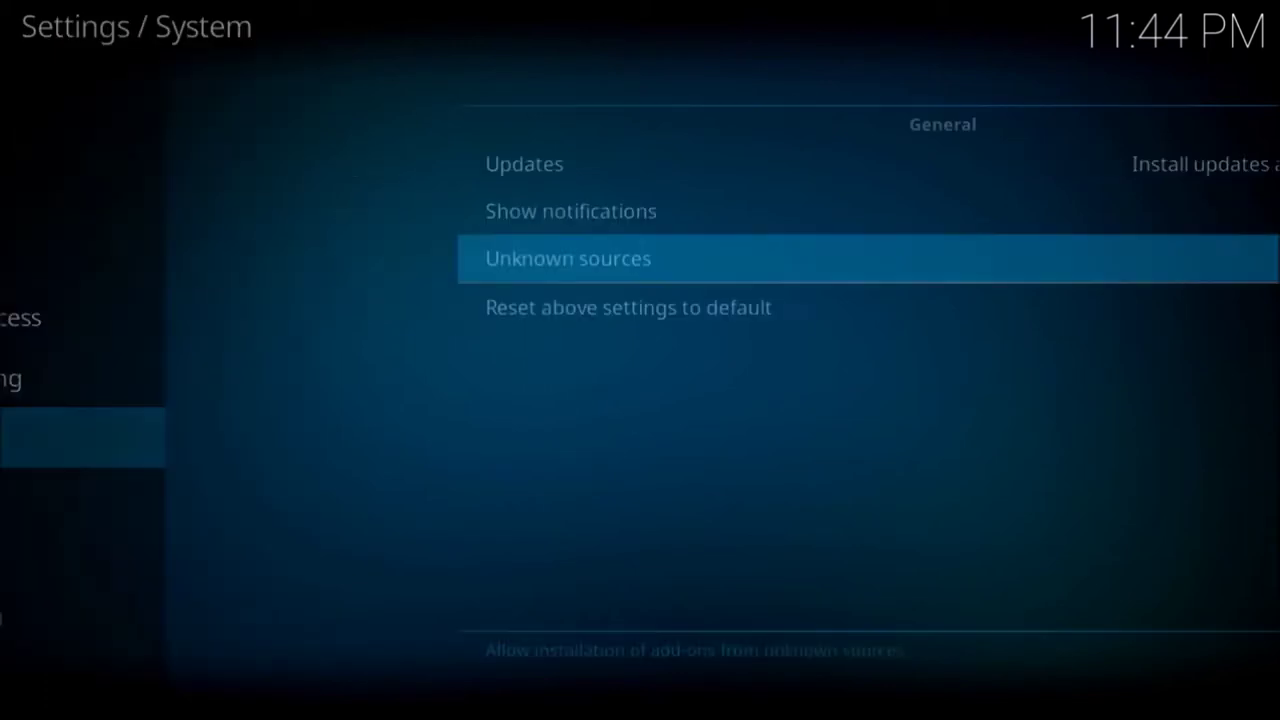
{"action": "key", "text": "Escape"}
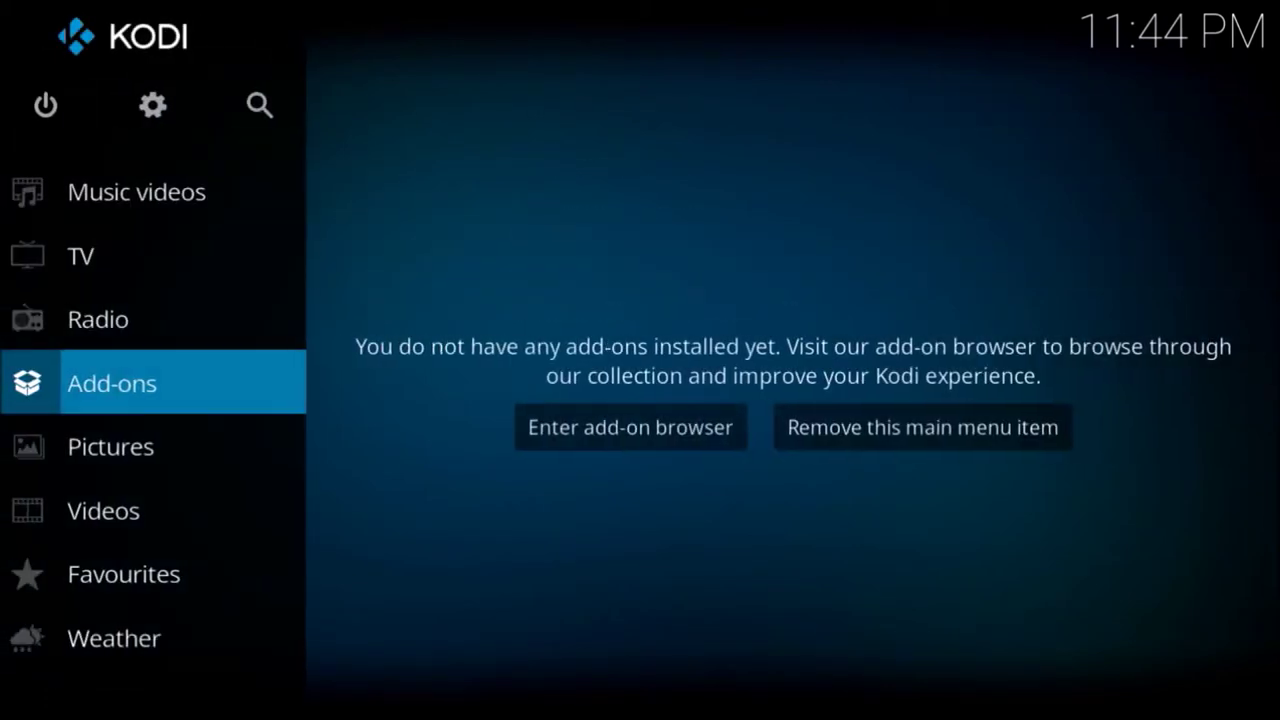
{"action": "left_click", "coordinate": [571, 417]}
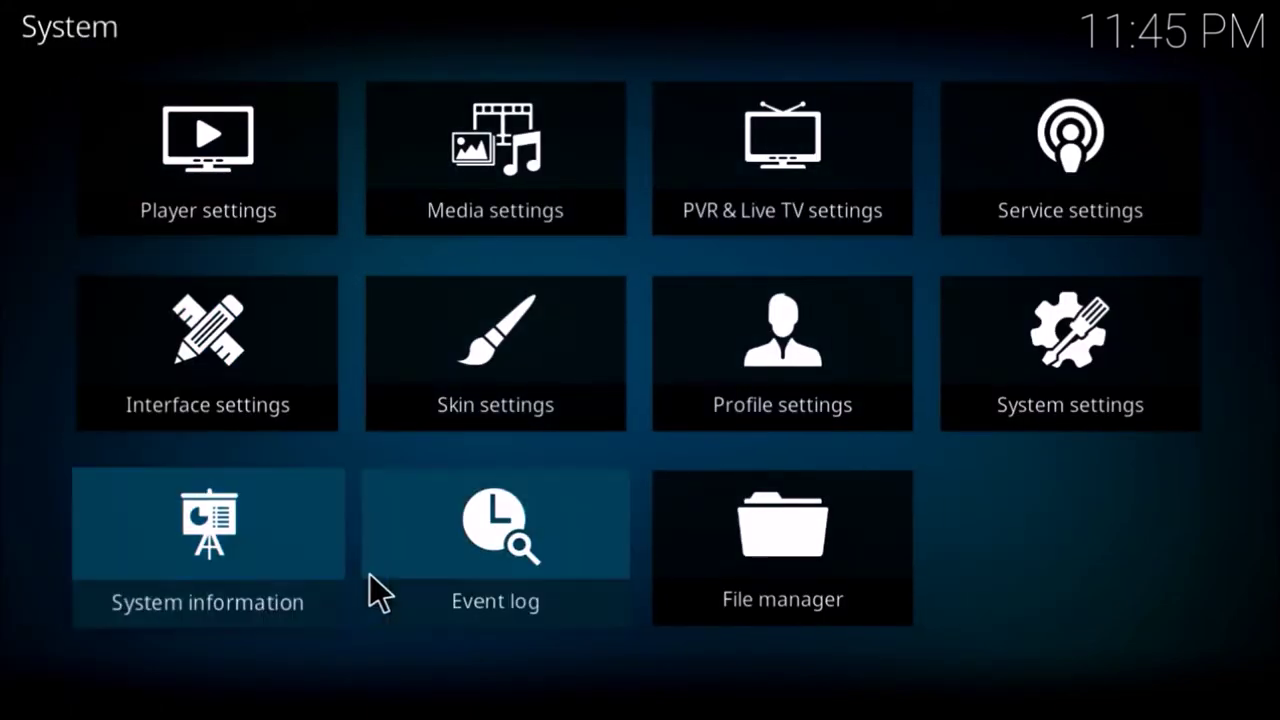
{"action": "left_click", "coordinate": [781, 561]}
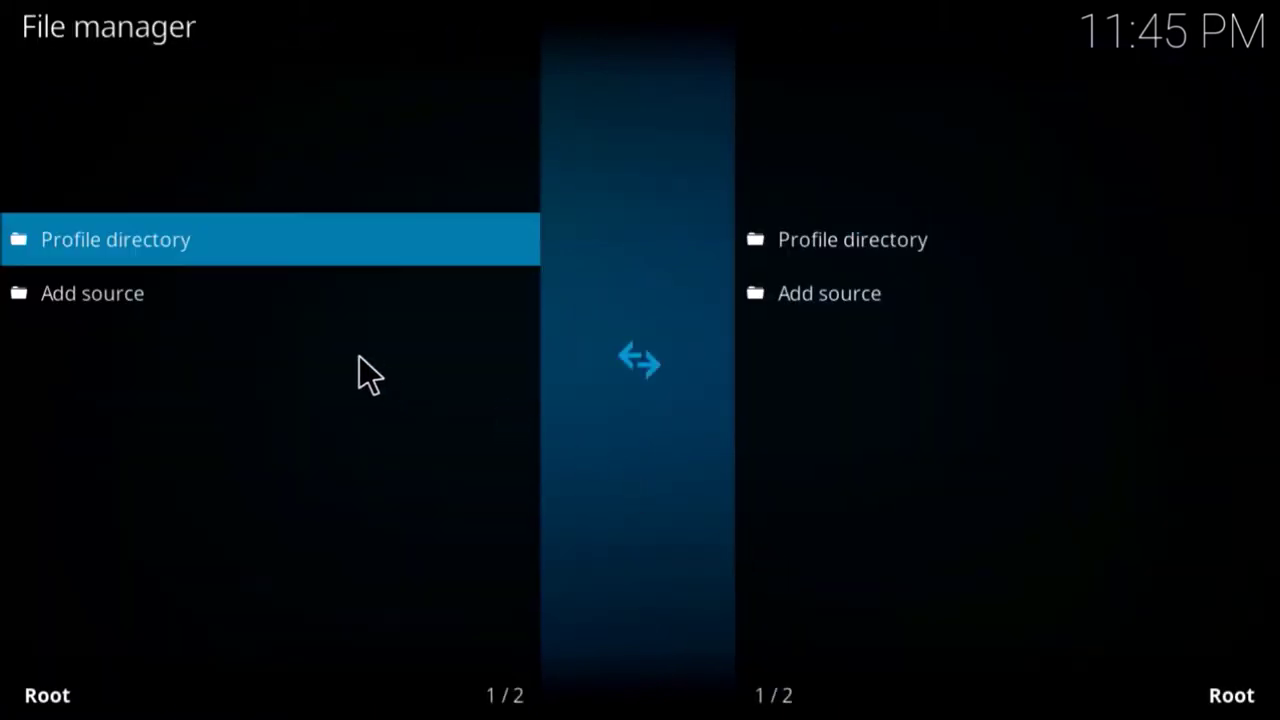
{"action": "left_click", "coordinate": [166, 304]}
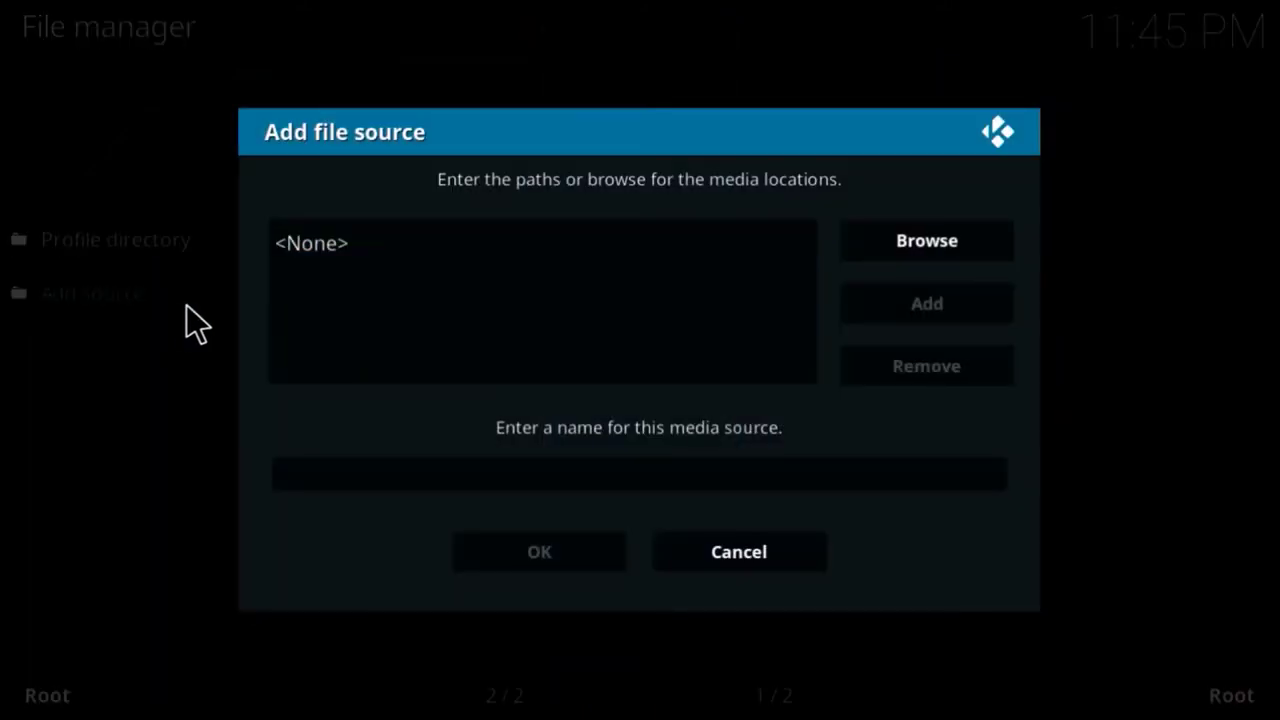
{"action": "left_click", "coordinate": [329, 251]}
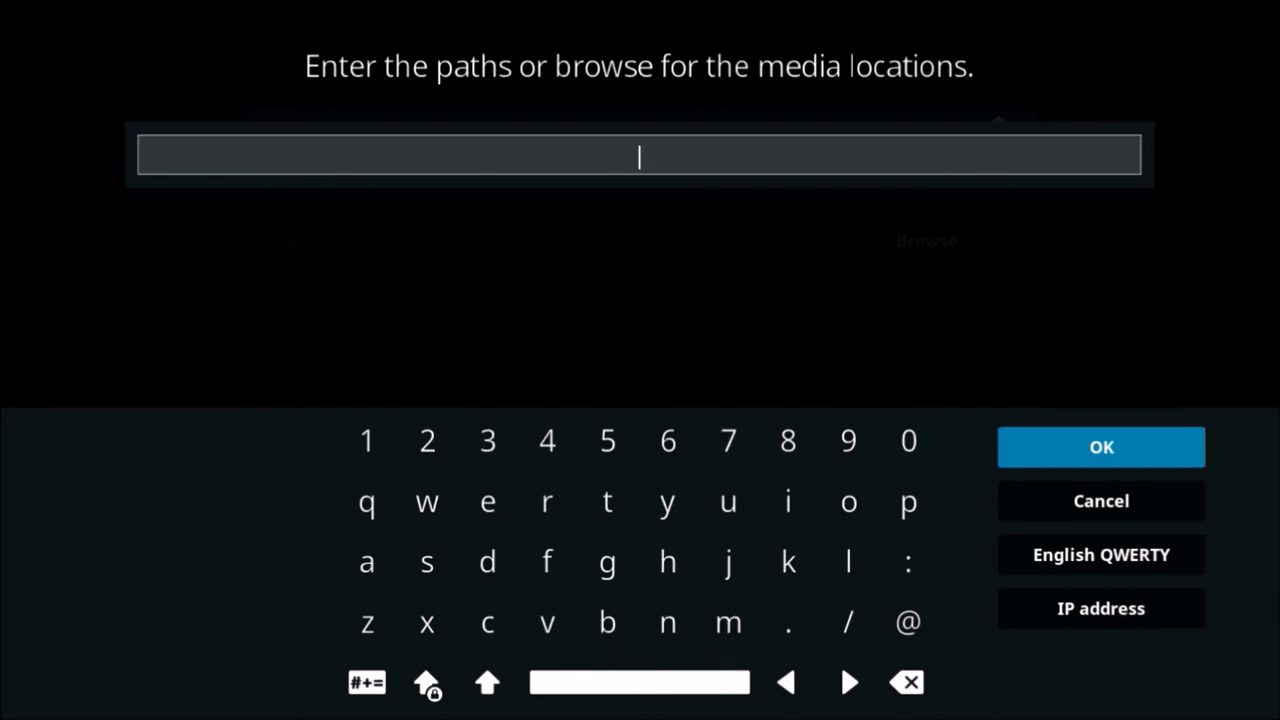
{"action": "type", "text": "http"}
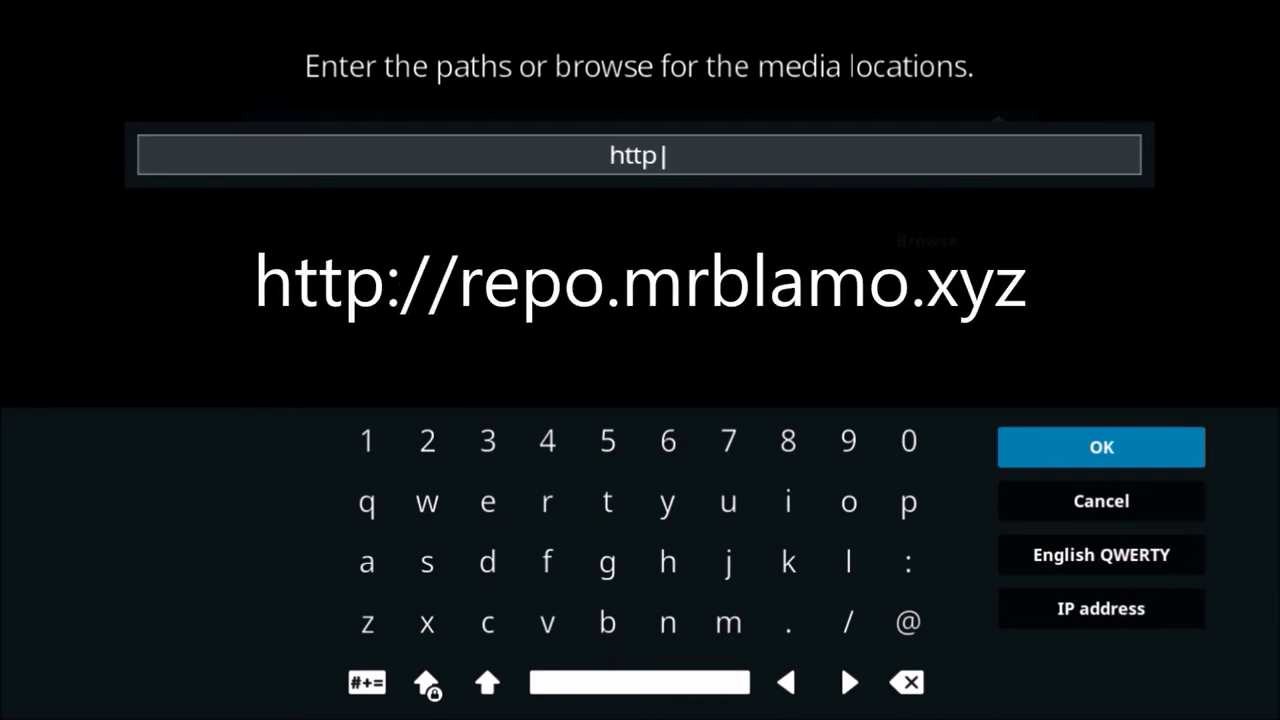
{"action": "type", "text": "://"}
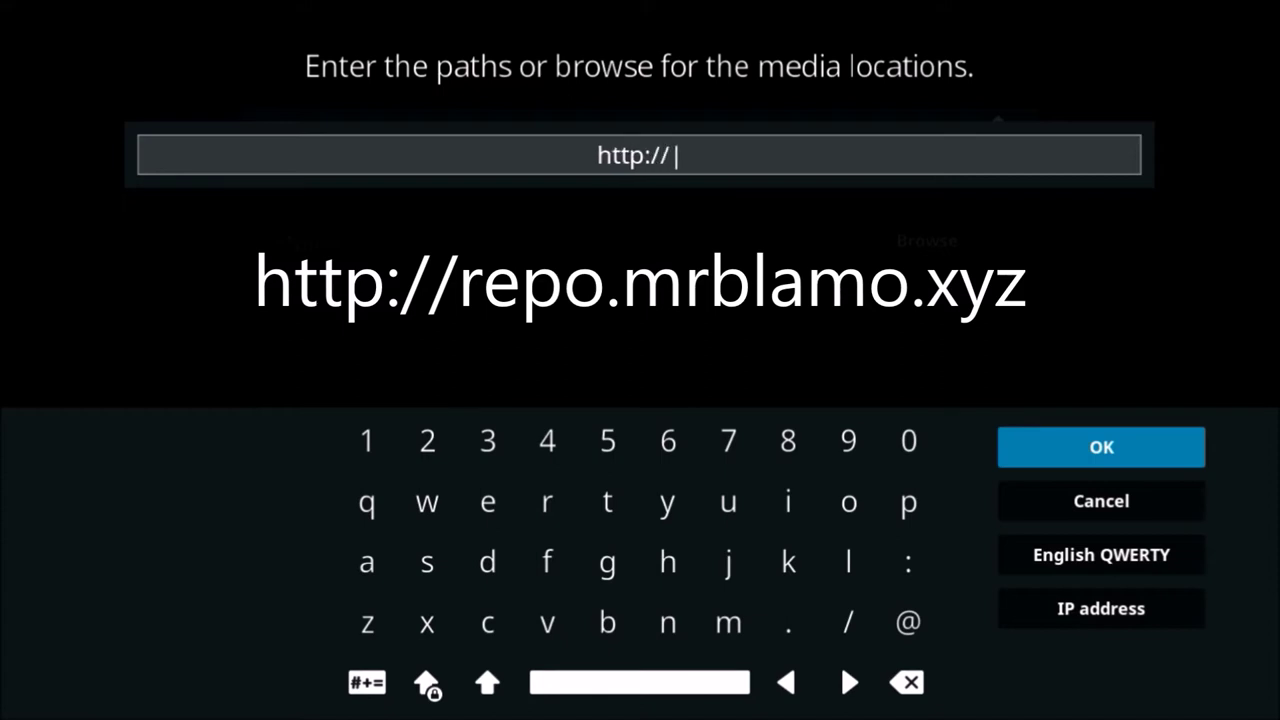
{"action": "type", "text": "r"}
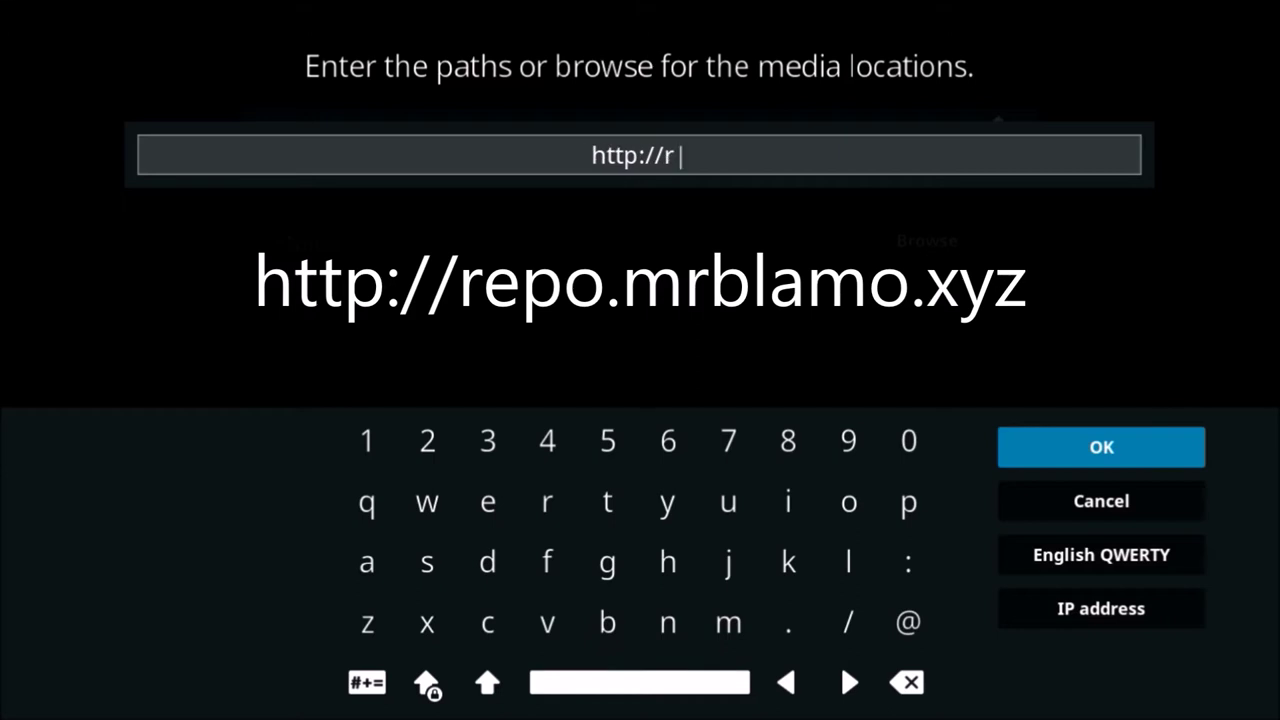
{"action": "type", "text": "epo"}
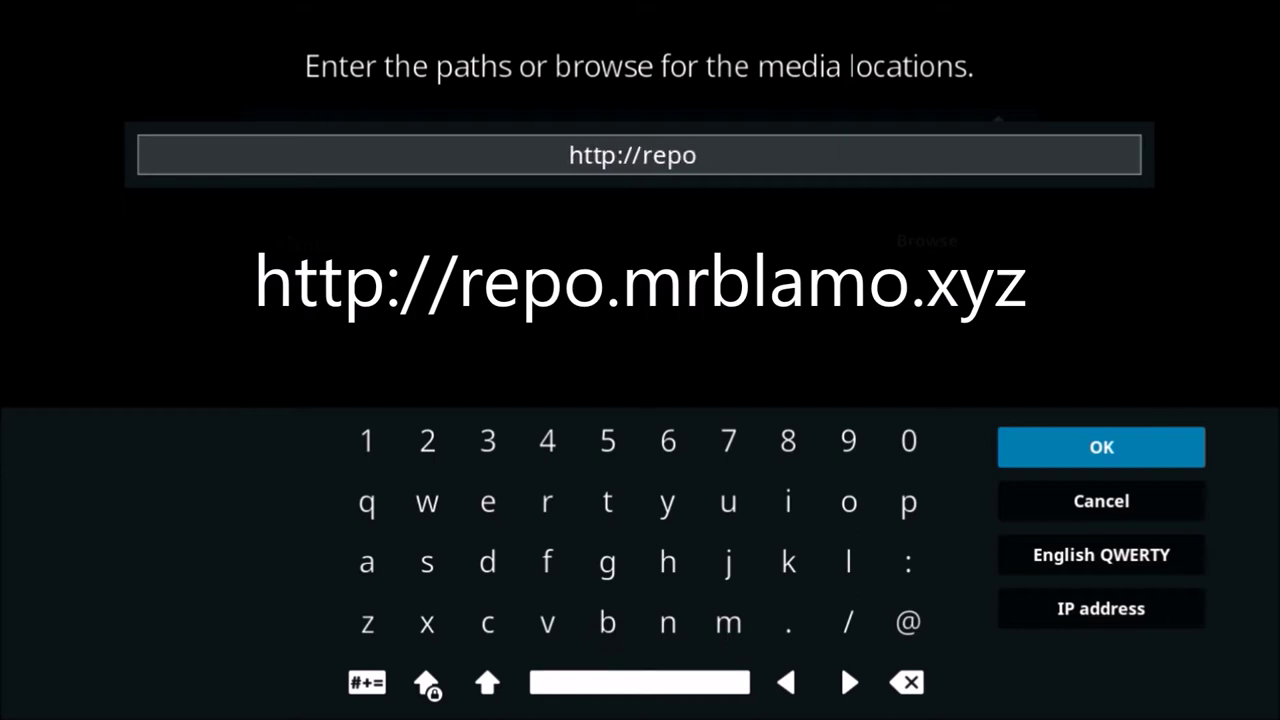
{"action": "type", "text": "."}
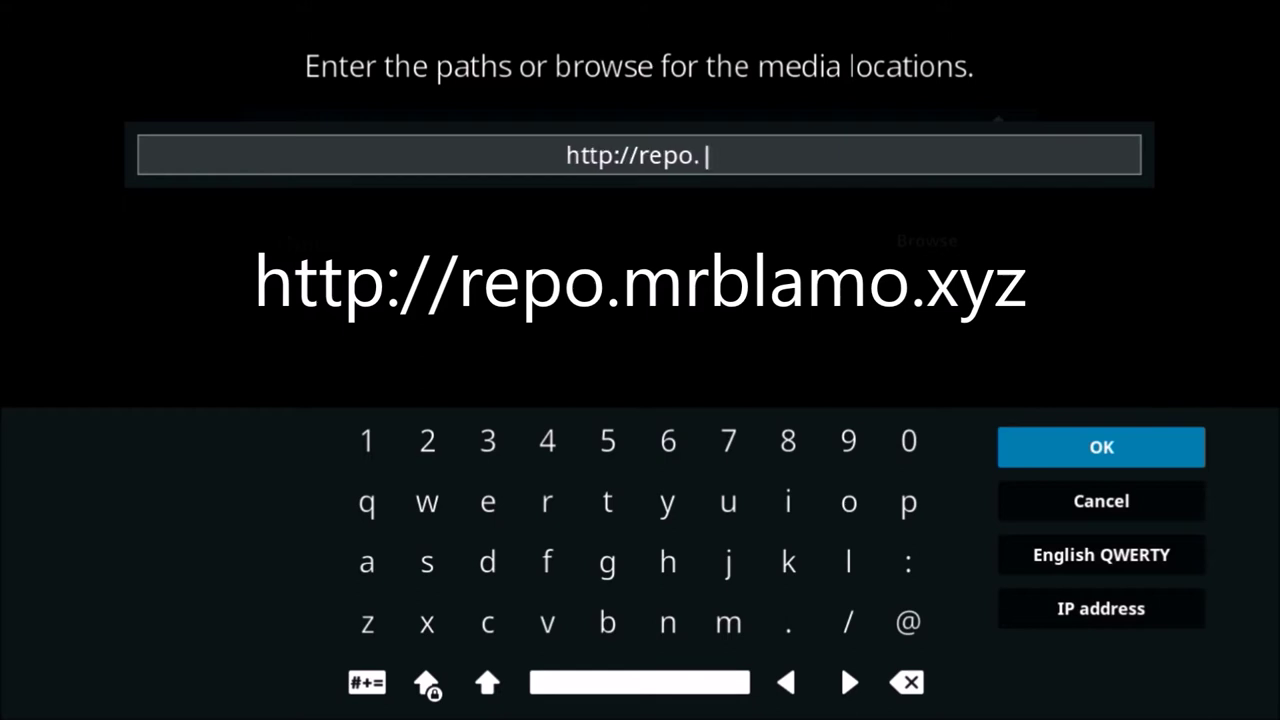
{"action": "type", "text": "mrblamo"}
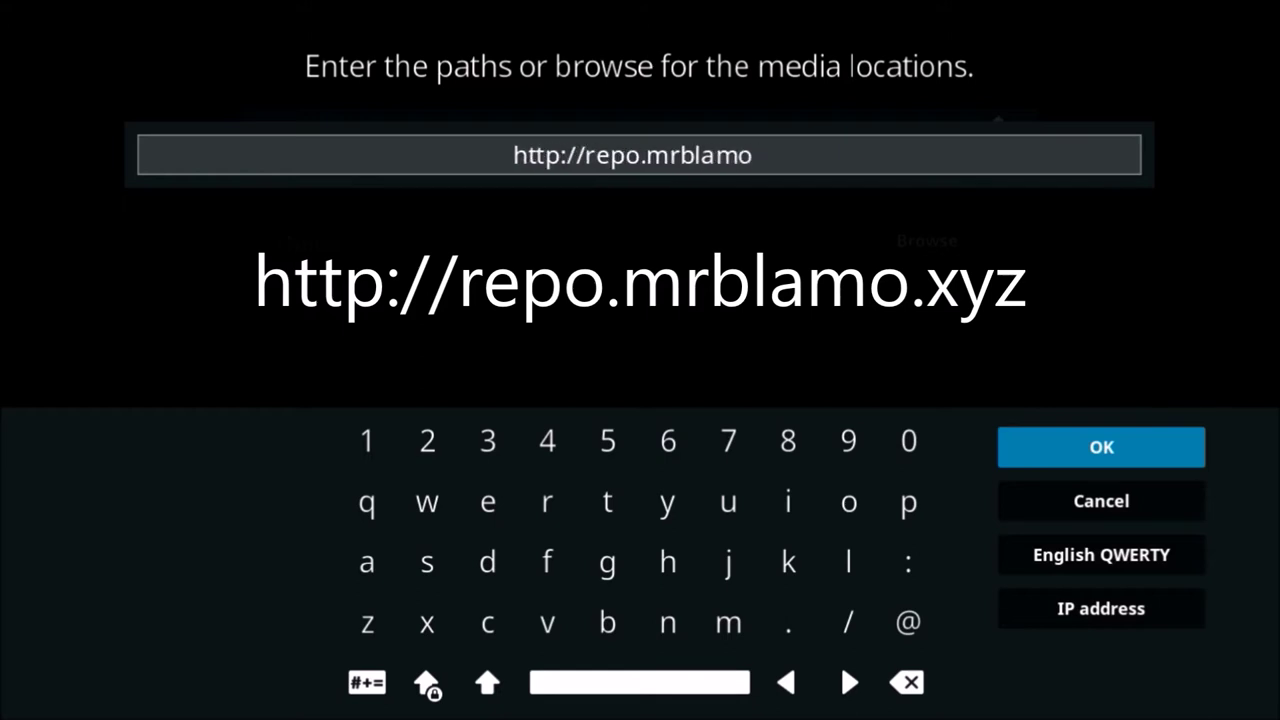
{"action": "type", "text": ".x"}
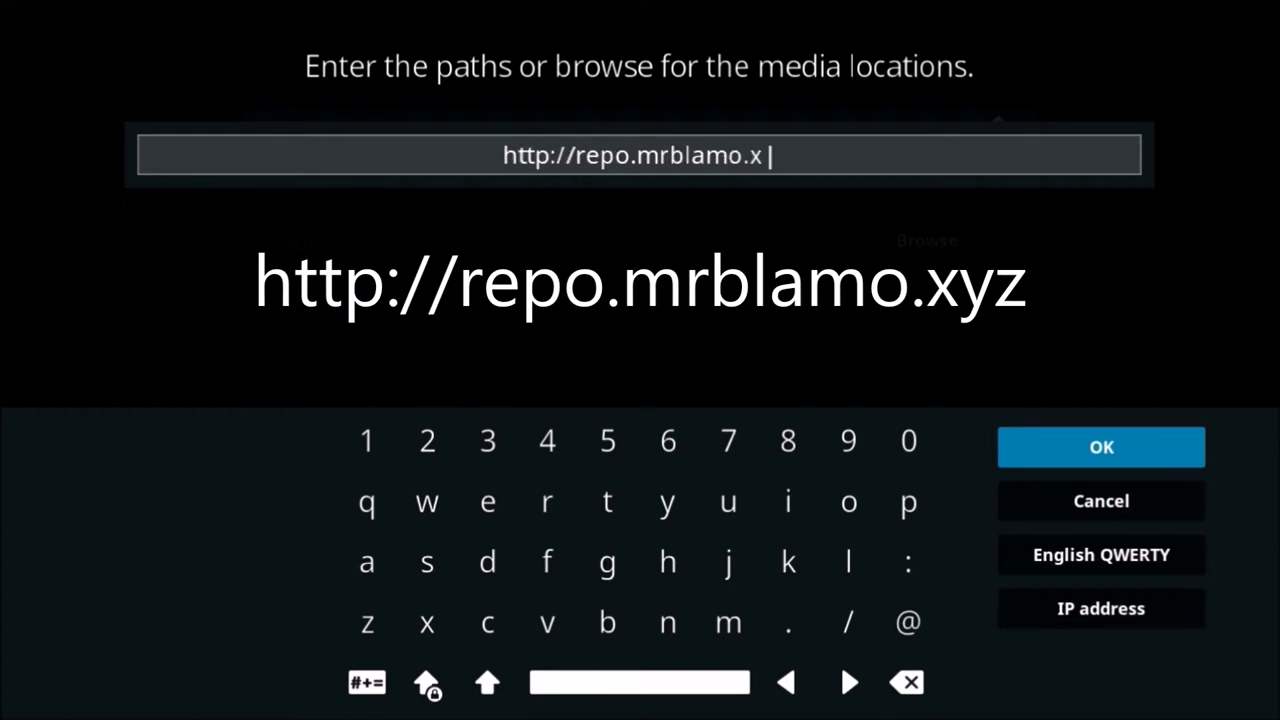
{"action": "type", "text": "yz"}
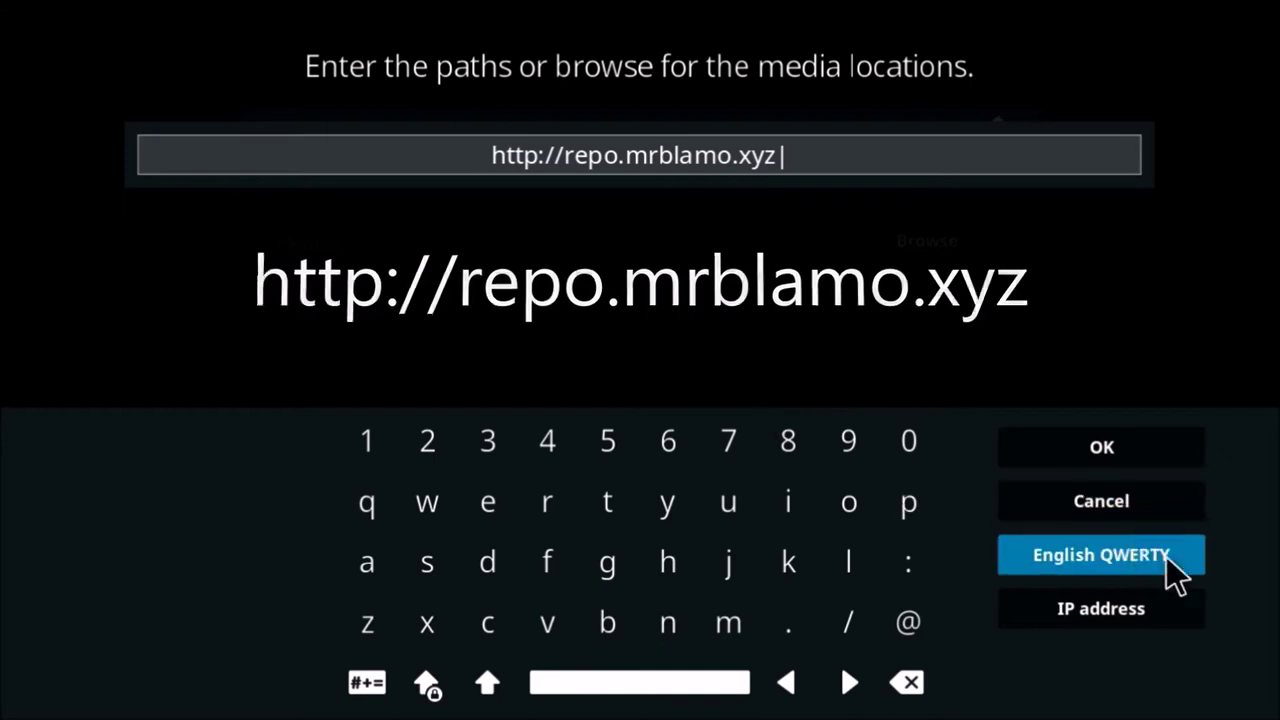
{"action": "left_click", "coordinate": [1116, 448]}
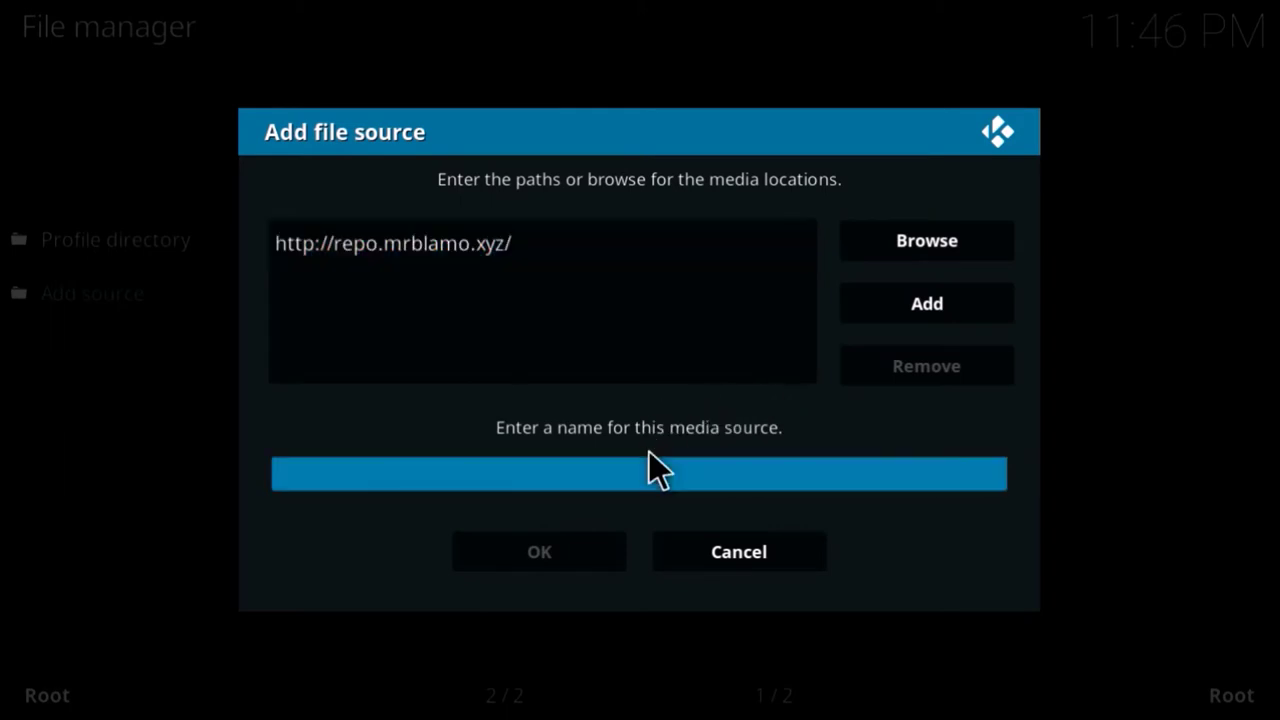
Name the new media source Blamo and save it
{"action": "left_click", "coordinate": [637, 478]}
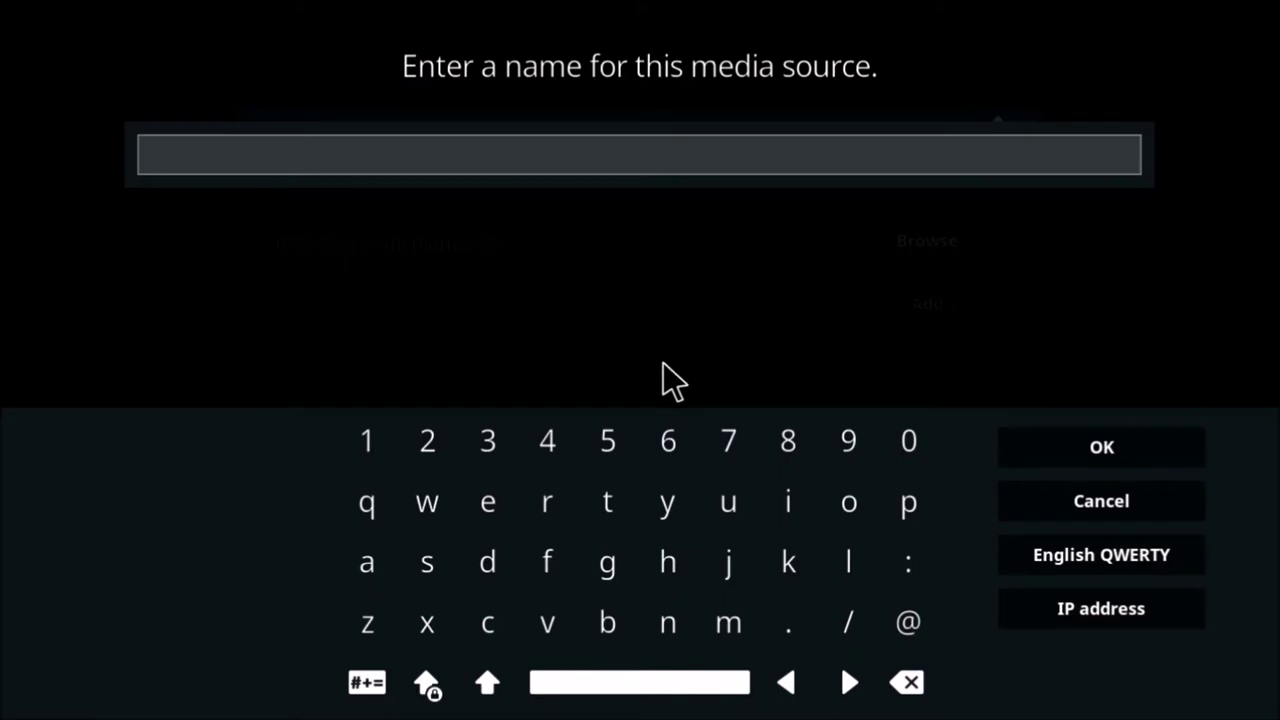
{"action": "key", "text": "Down"}
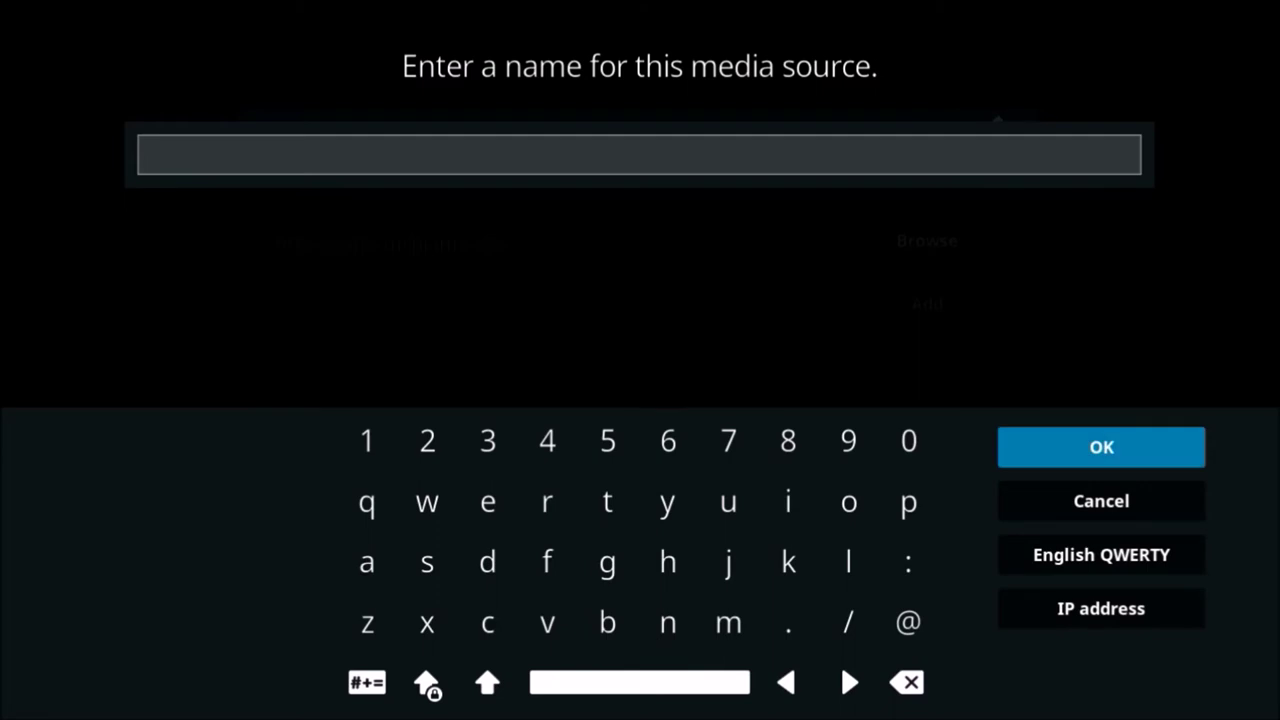
{"action": "type", "text": "Blamo"}
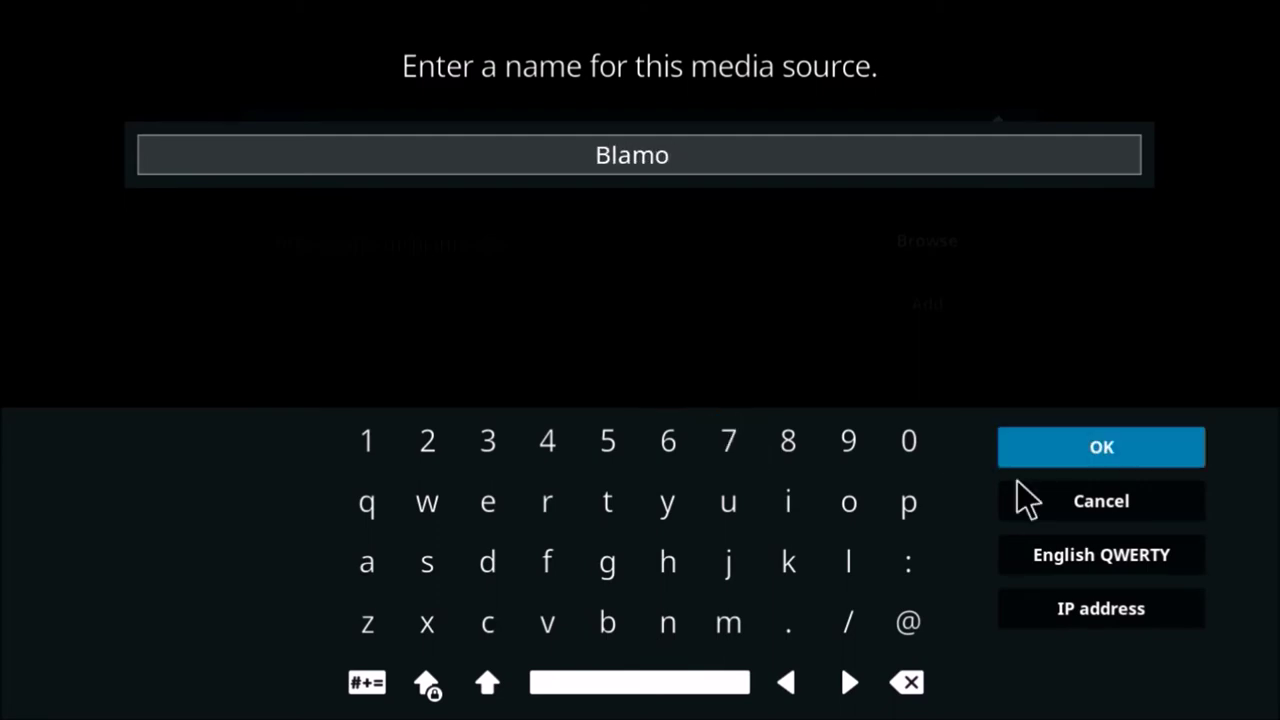
{"action": "left_click", "coordinate": [1120, 447]}
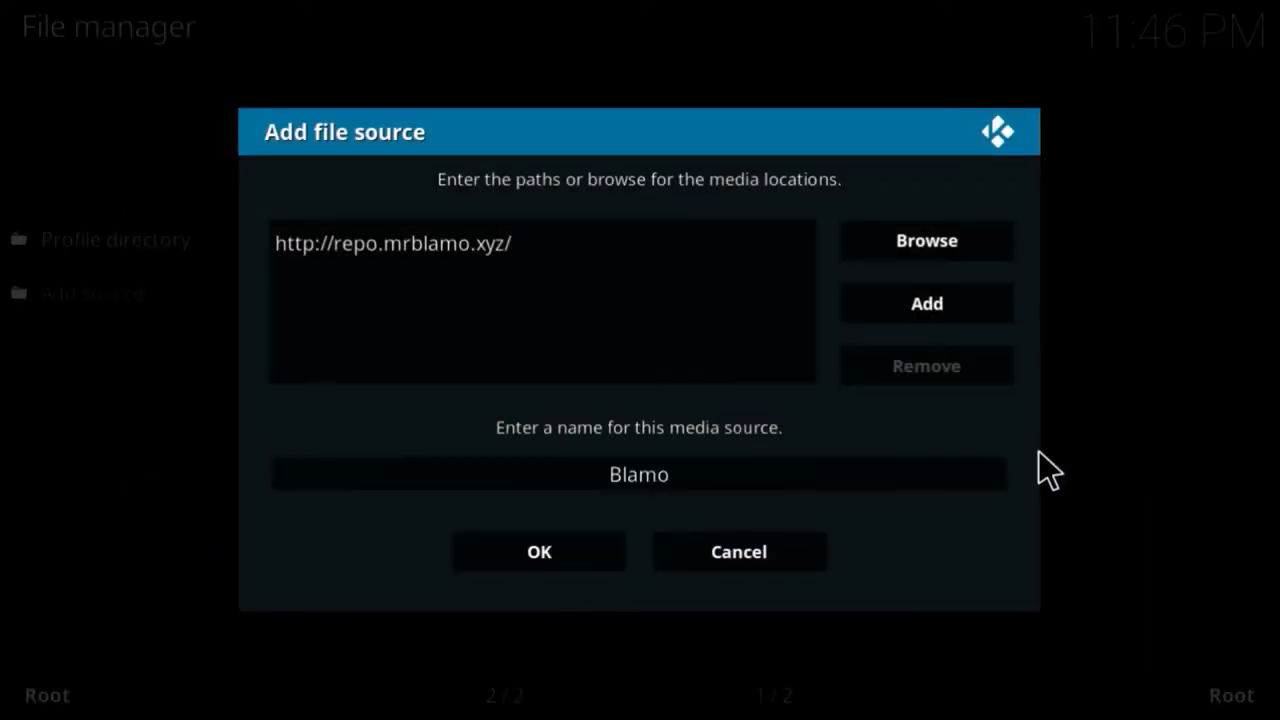
{"action": "left_click", "coordinate": [586, 558]}
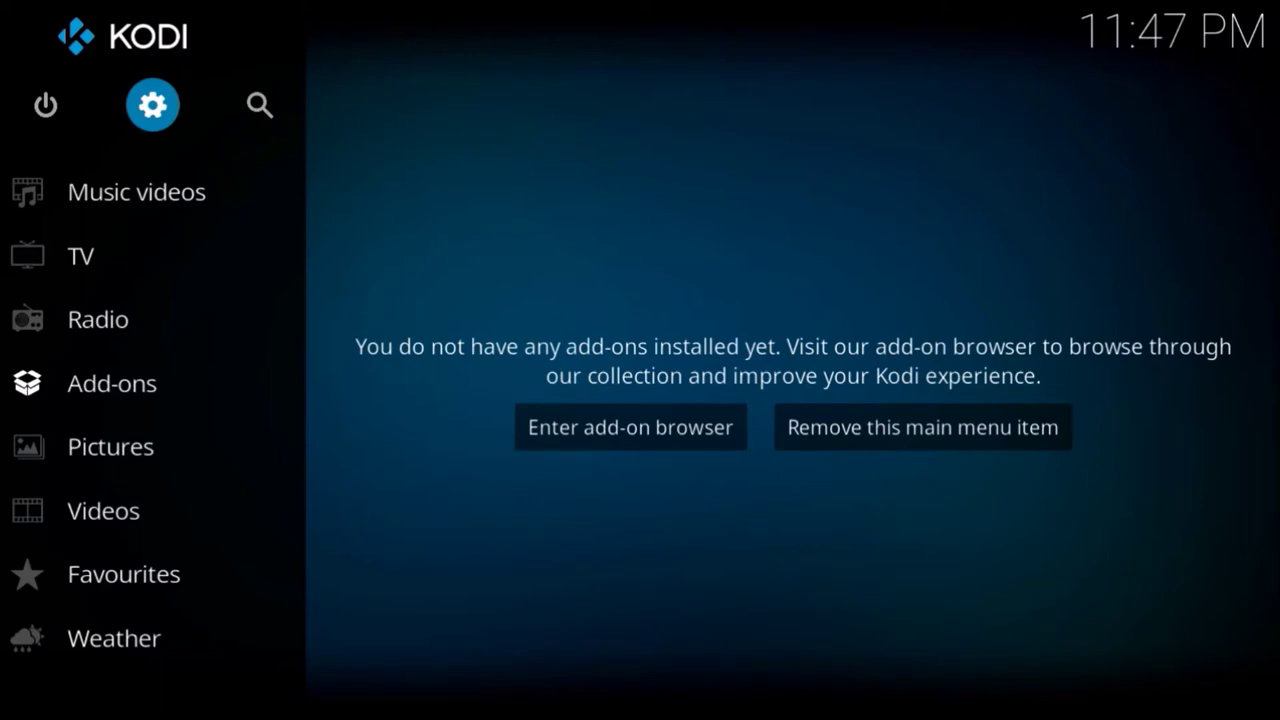
Install the repository from the zip file repository.blamo-0.1.3.zip in the Blamo source, using the add-on browser
{"action": "left_click", "coordinate": [97, 382]}
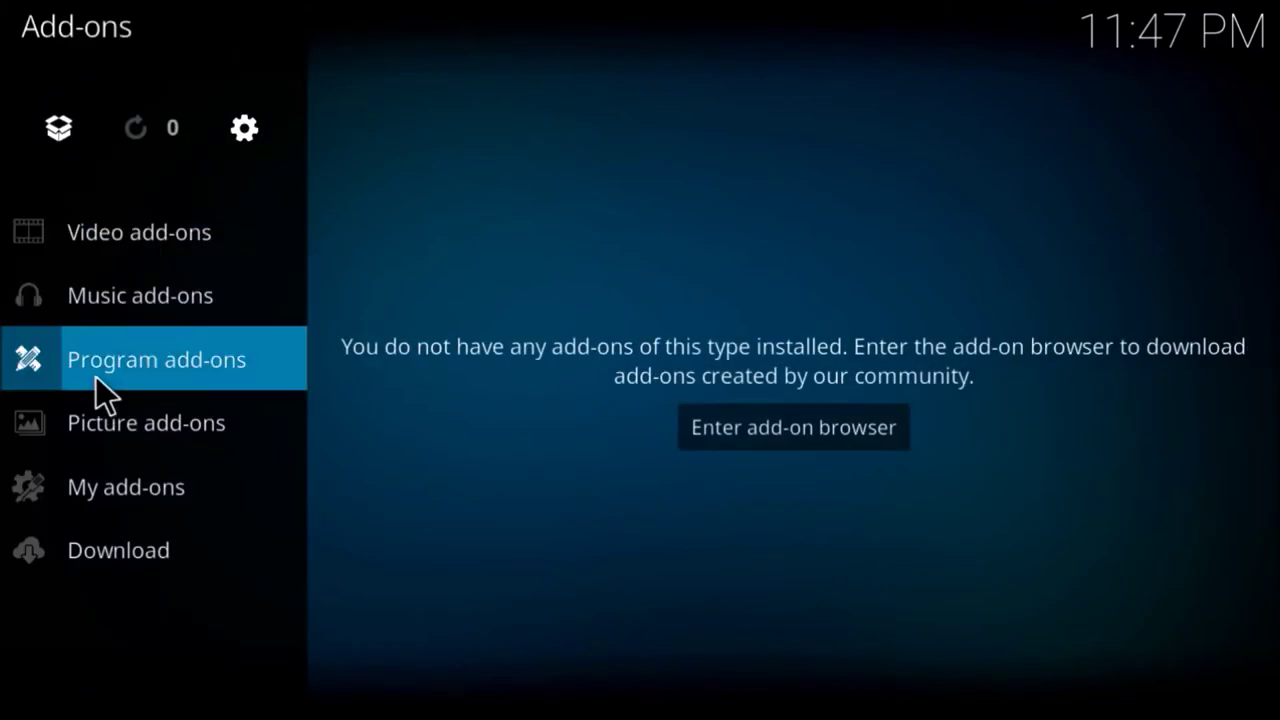
{"action": "left_click", "coordinate": [58, 127]}
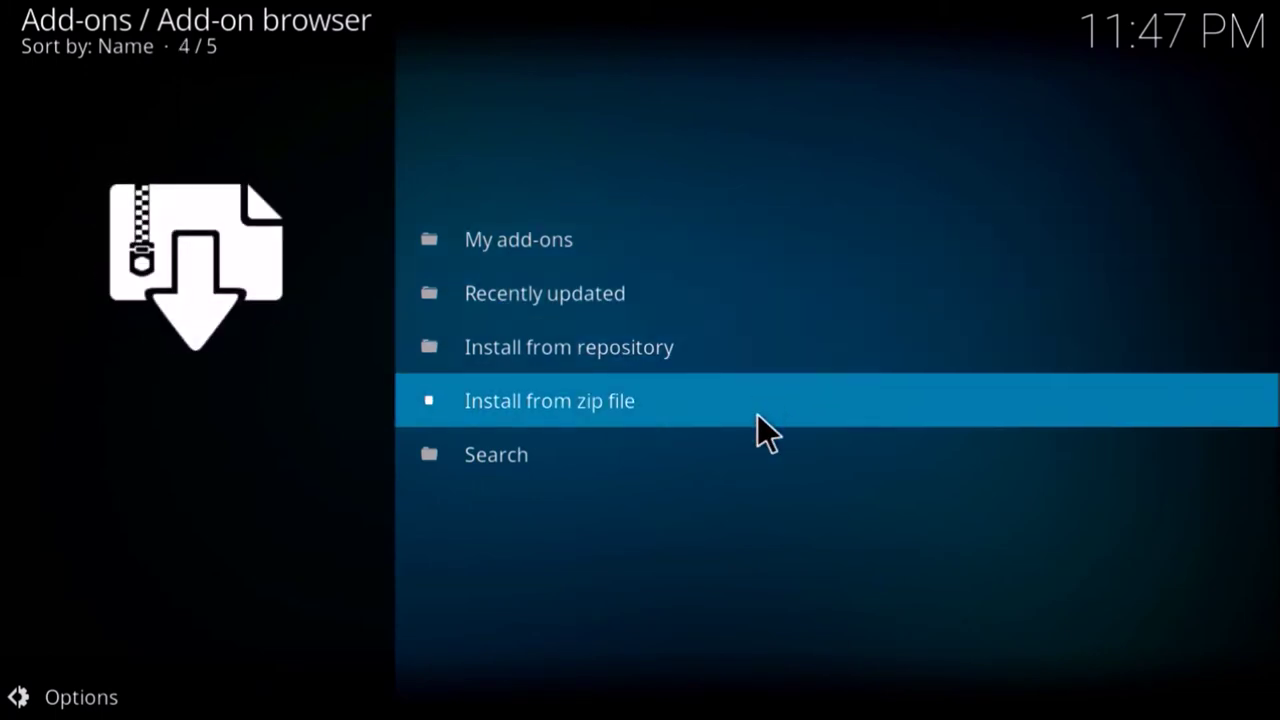
{"action": "left_click", "coordinate": [757, 414]}
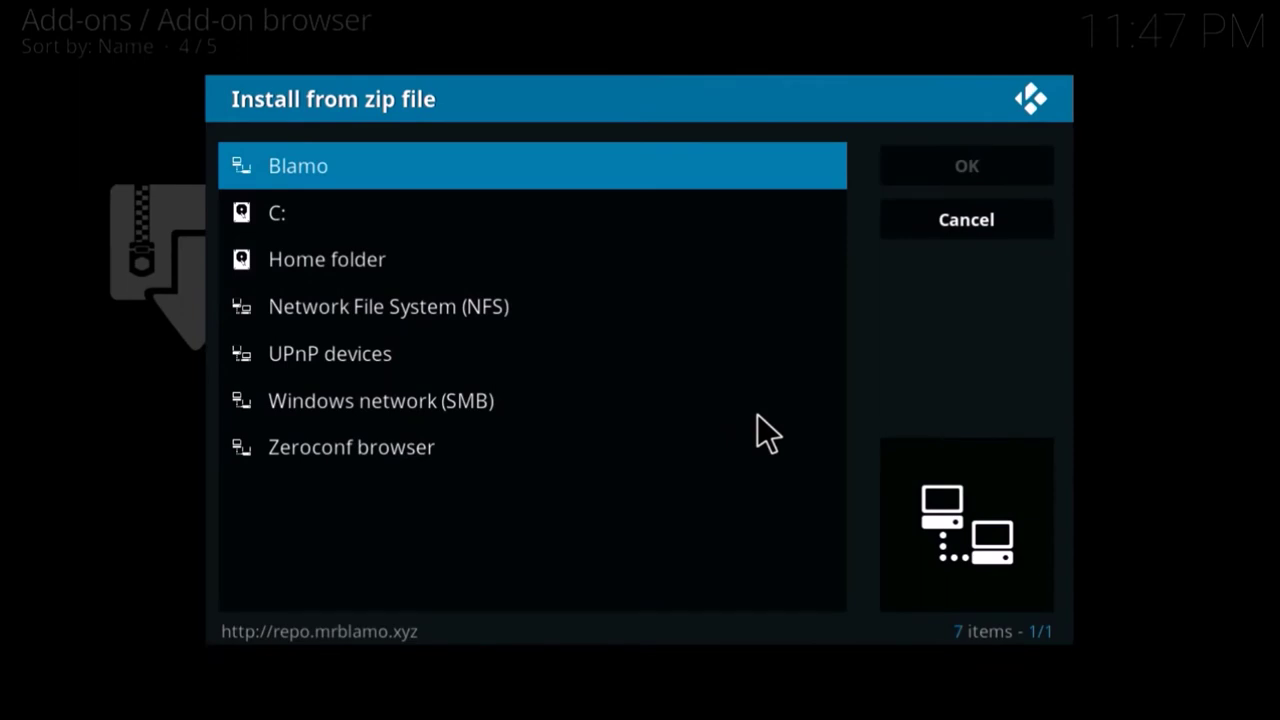
{"action": "left_click", "coordinate": [440, 168]}
{"action": "key", "text": "Down"}
{"action": "key", "text": "Down"}
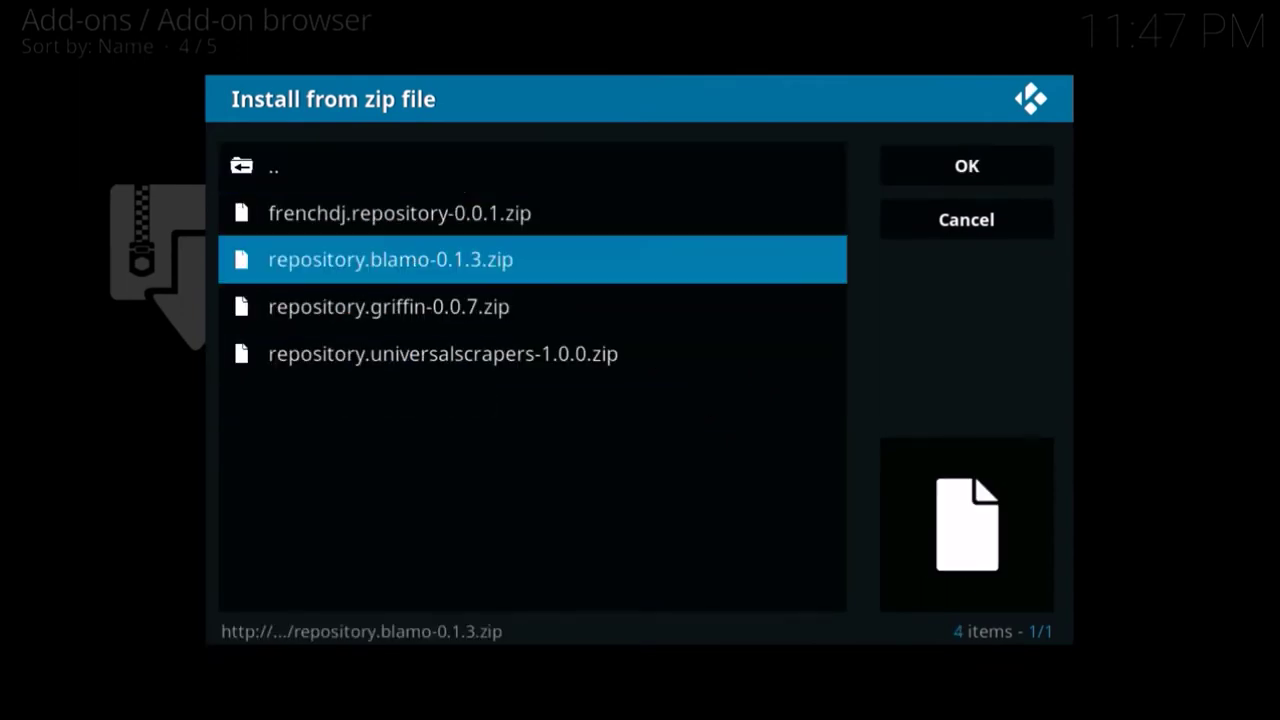
{"action": "left_click", "coordinate": [481, 273]}
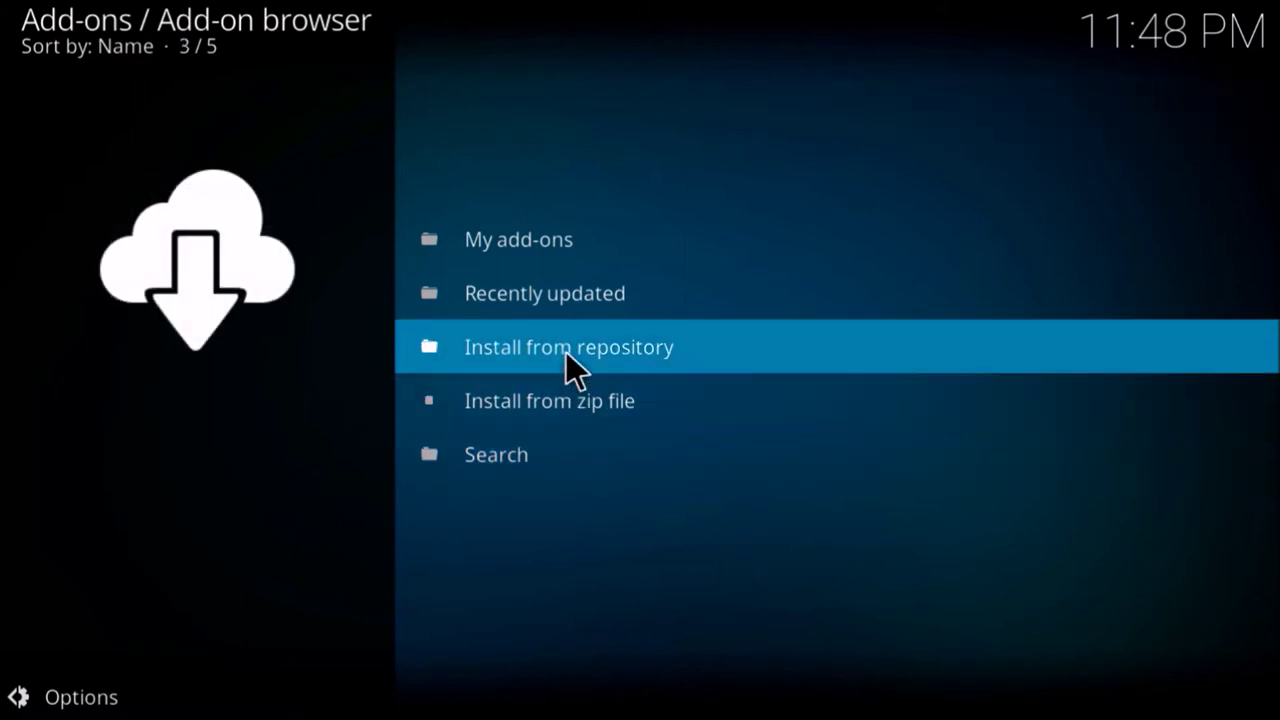
Install The 69 Squad Tube from the video add-ons of Blamo Repo and leave the add-on list
{"action": "left_click", "coordinate": [566, 352]}
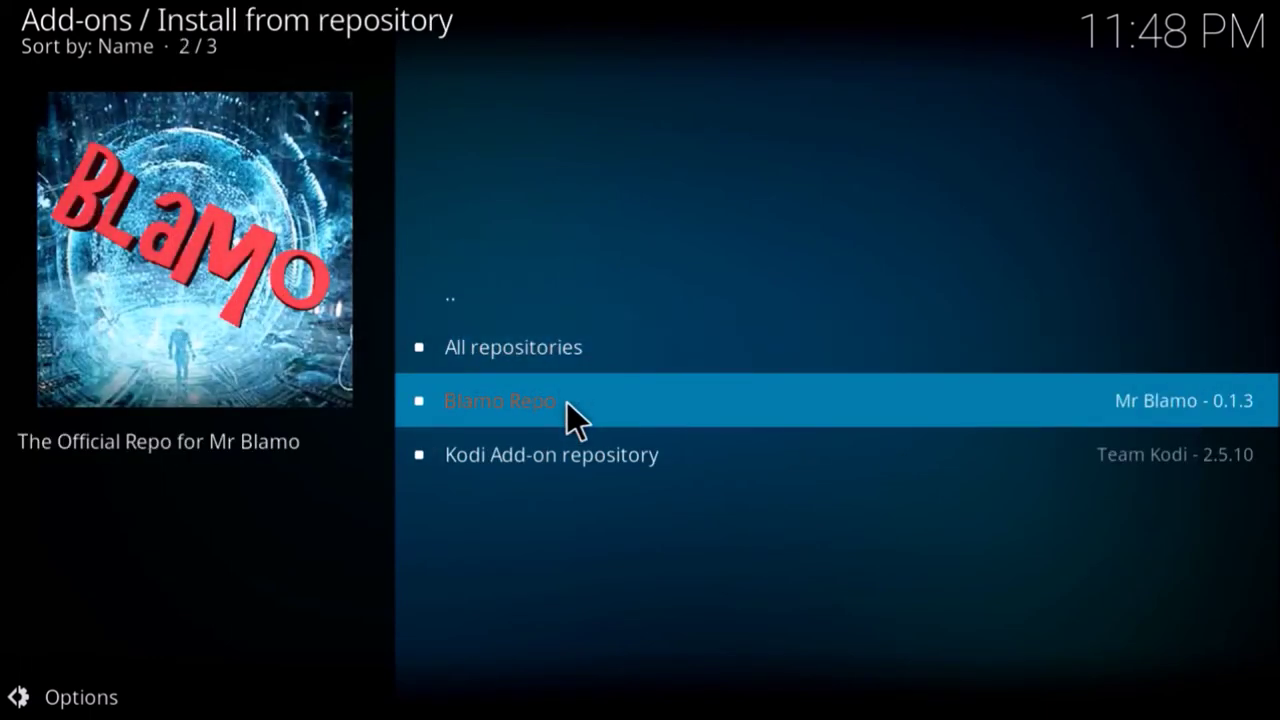
{"action": "left_click", "coordinate": [567, 402]}
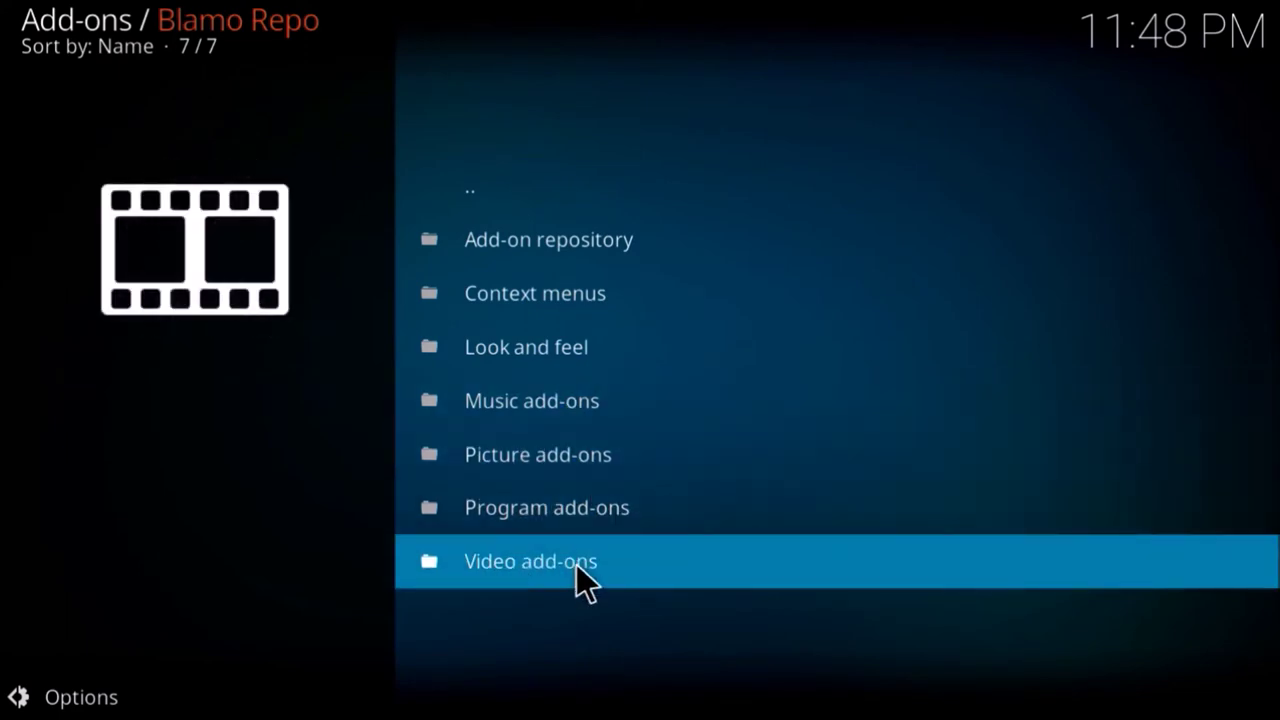
{"action": "left_click", "coordinate": [576, 564]}
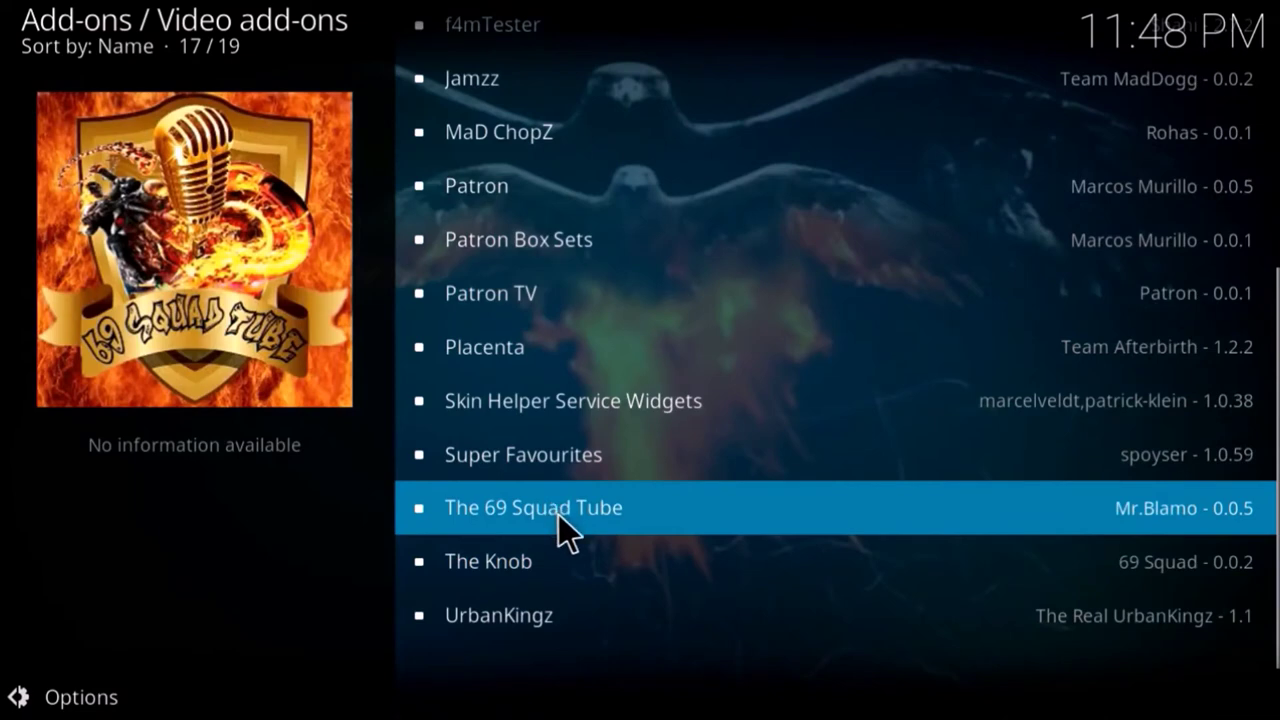
{"action": "left_click", "coordinate": [558, 514]}
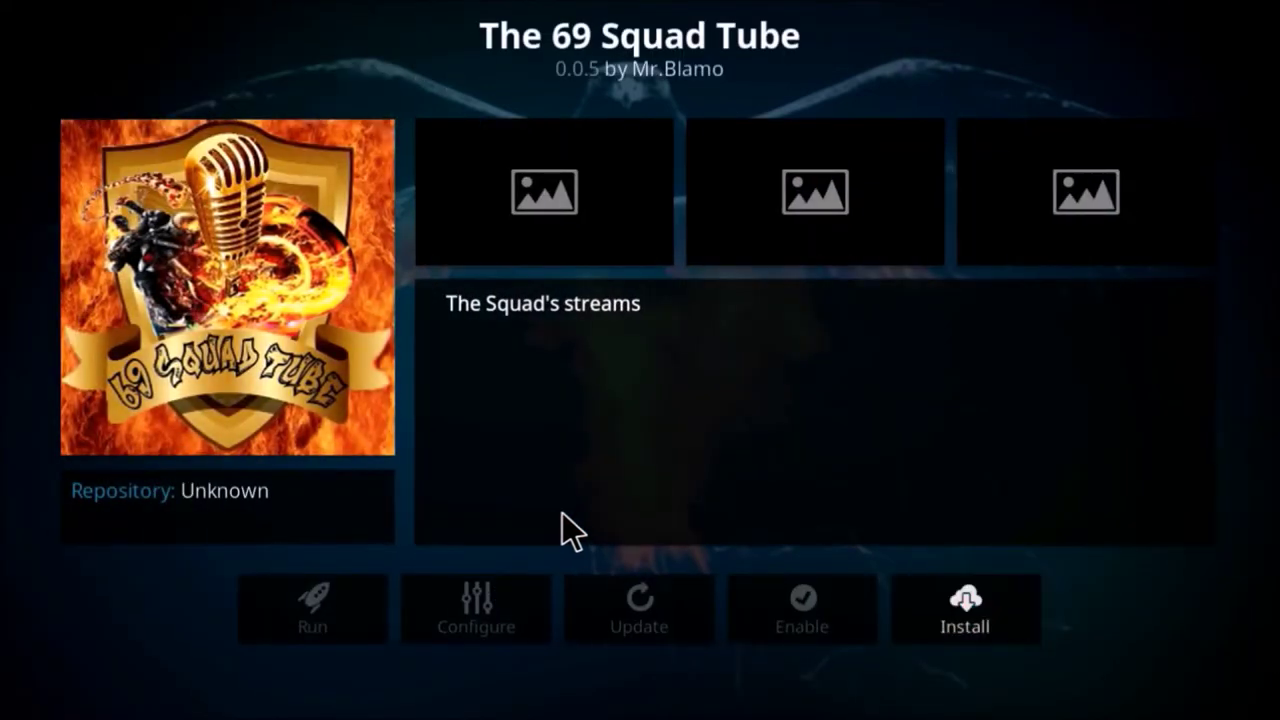
{"action": "left_click", "coordinate": [963, 613]}
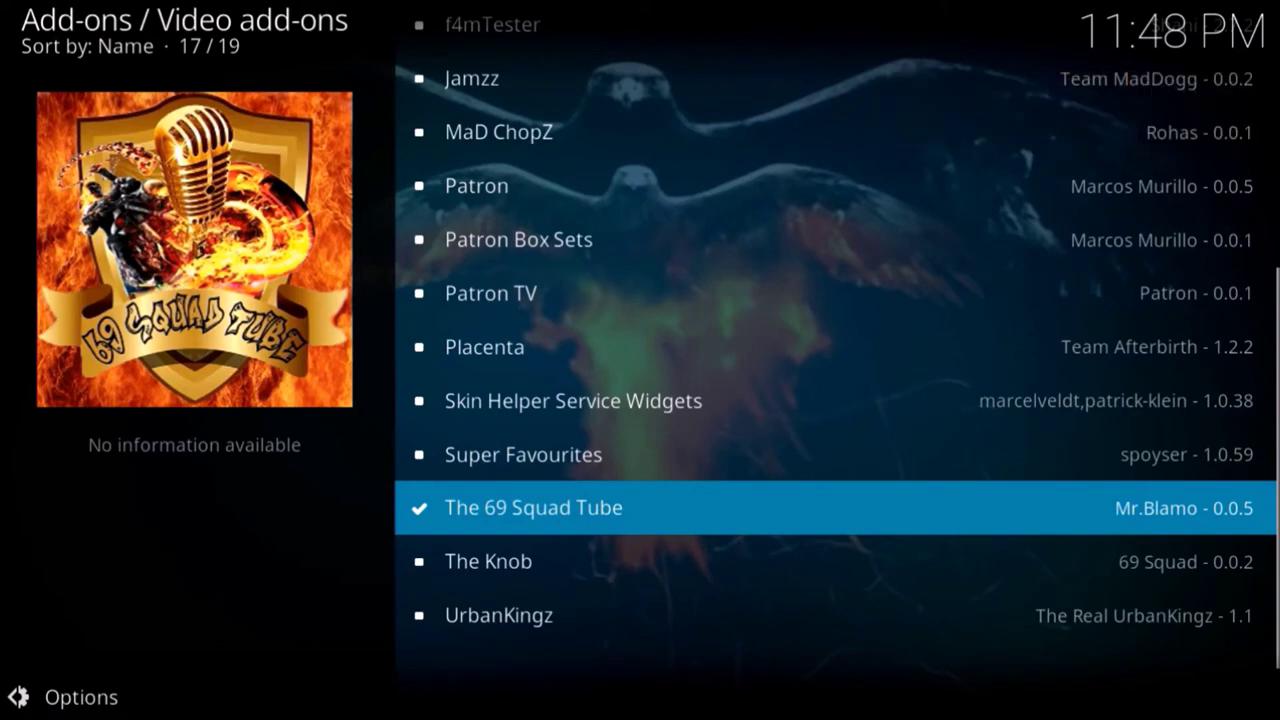
{"action": "key", "text": "BackSpace"}
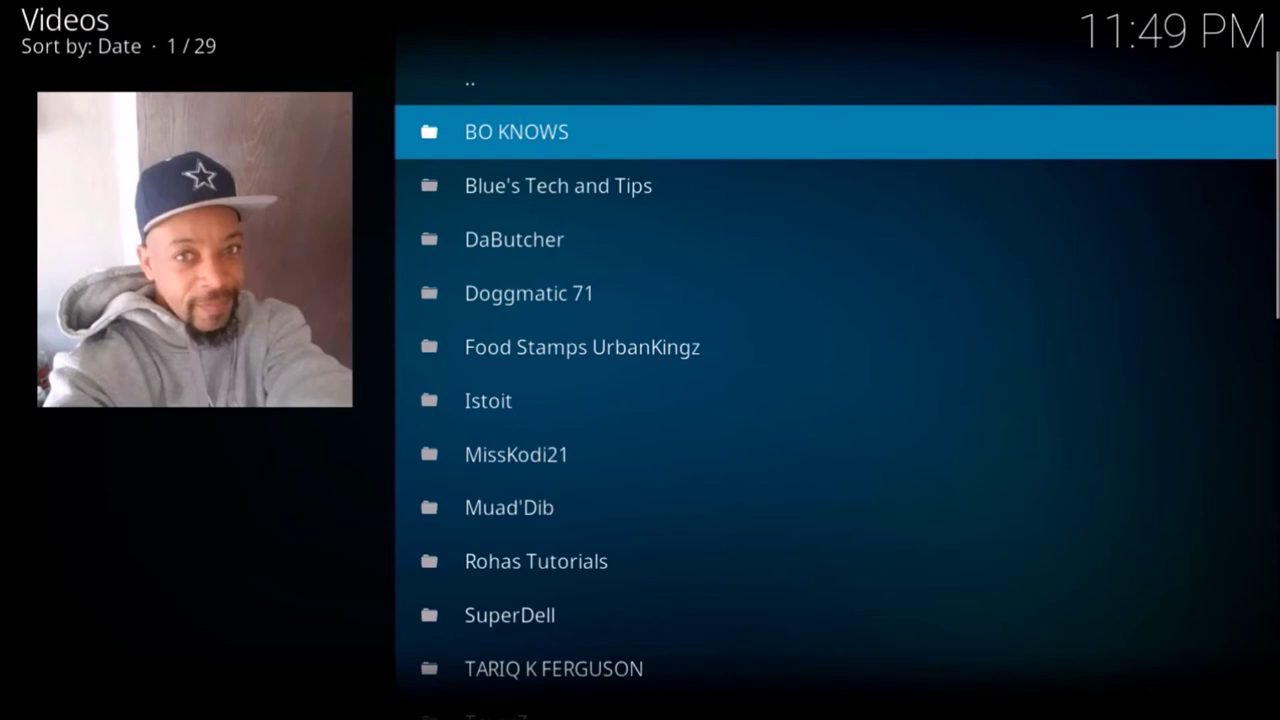
Look through the add-on's full list of channel folders from BO KNOWS to Supreme Builds, and return to the first folder
{"action": "key", "text": "Down"}
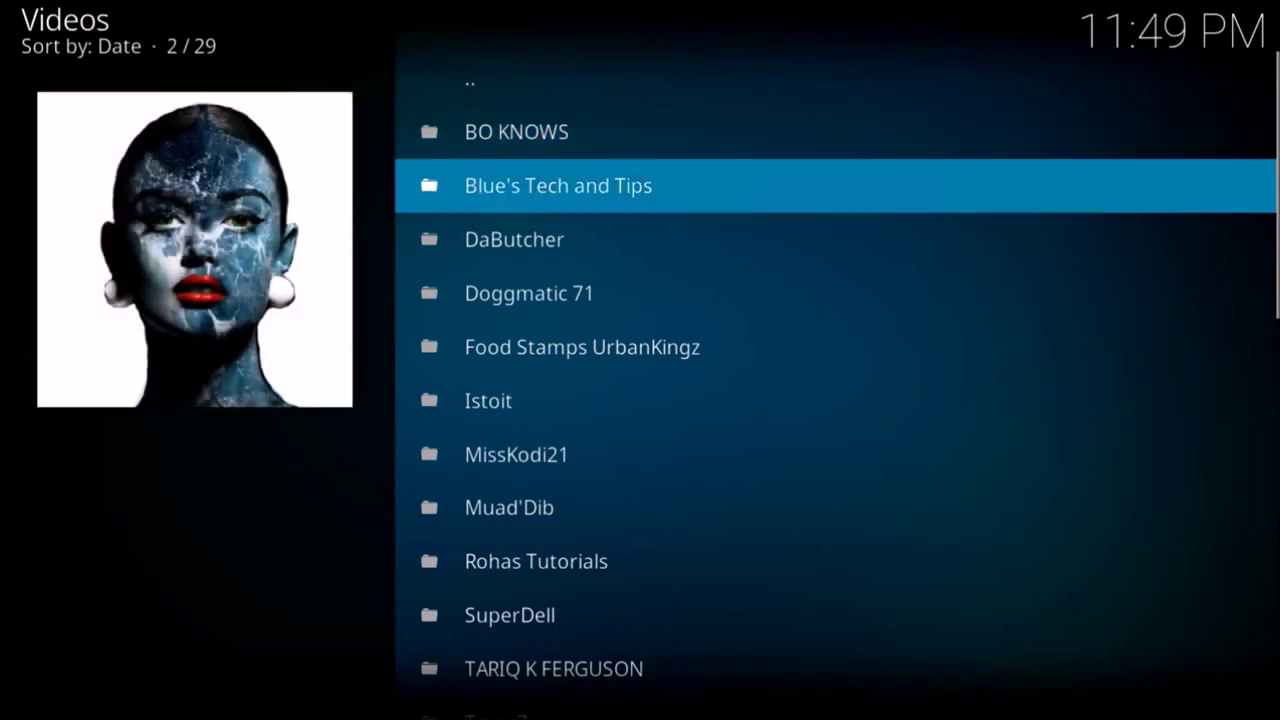
{"action": "key", "text": "Down"}
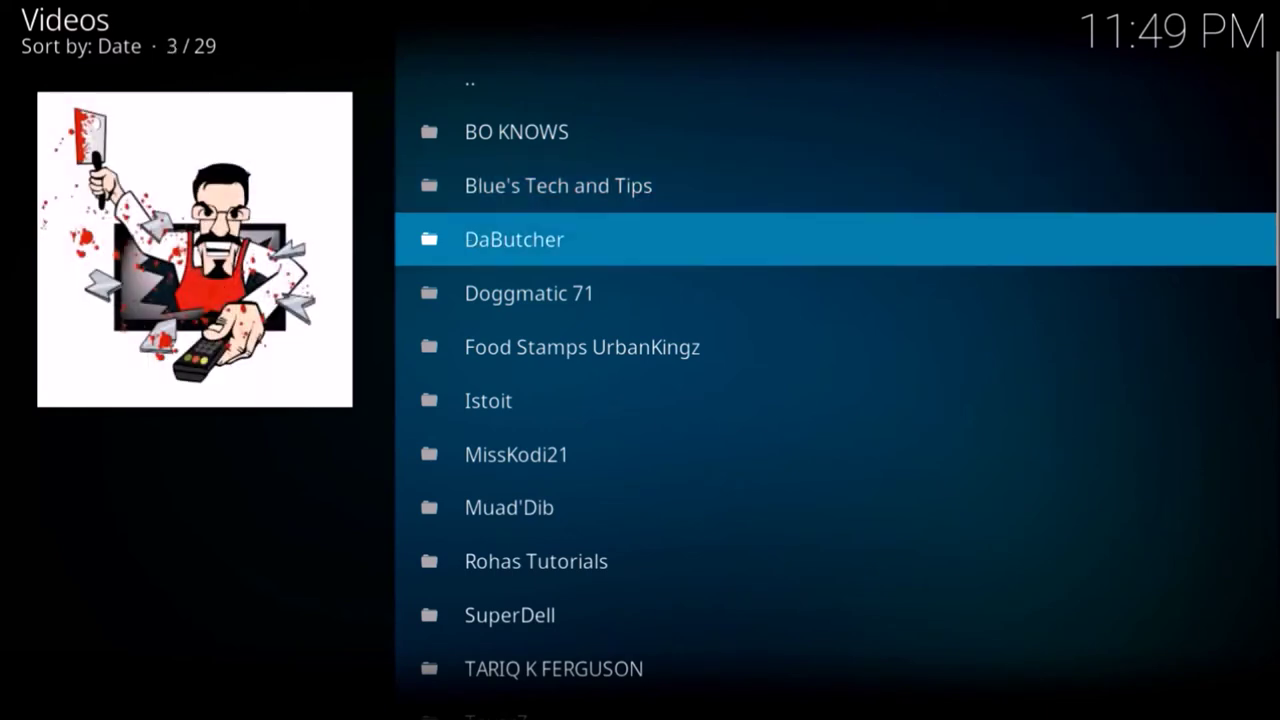
{"action": "key", "text": "Down"}
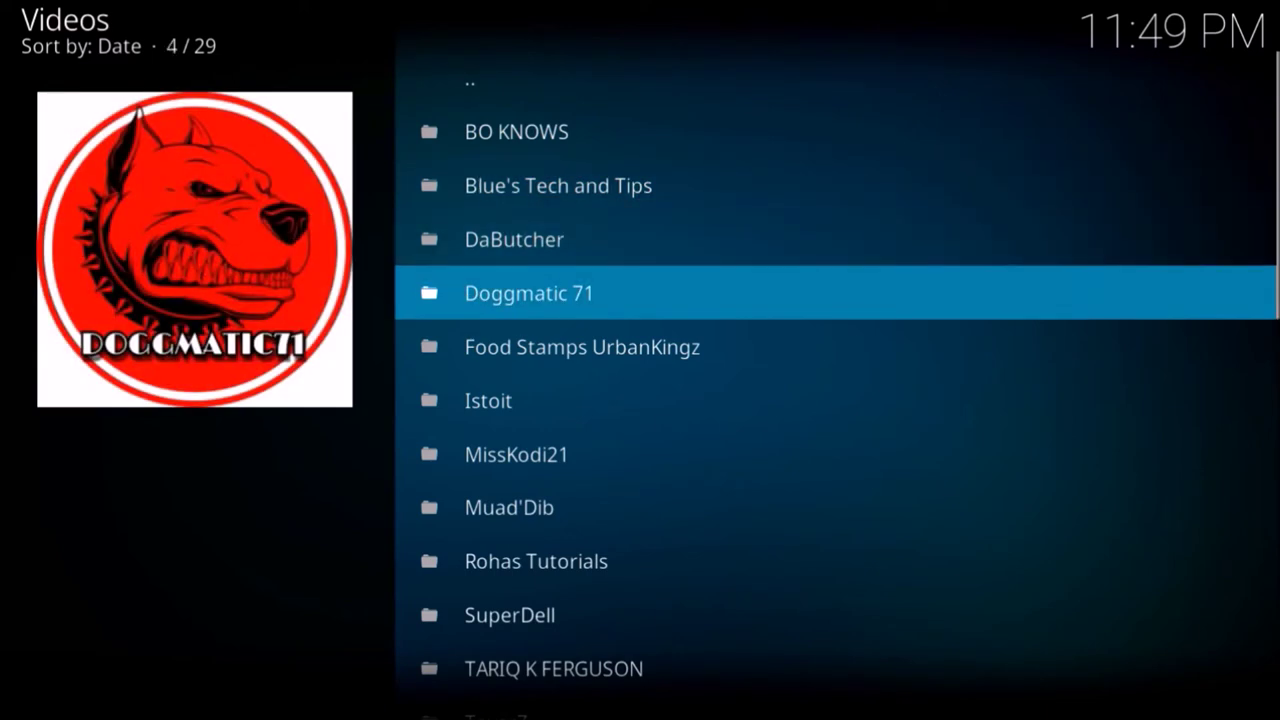
{"action": "key", "text": "Down"}
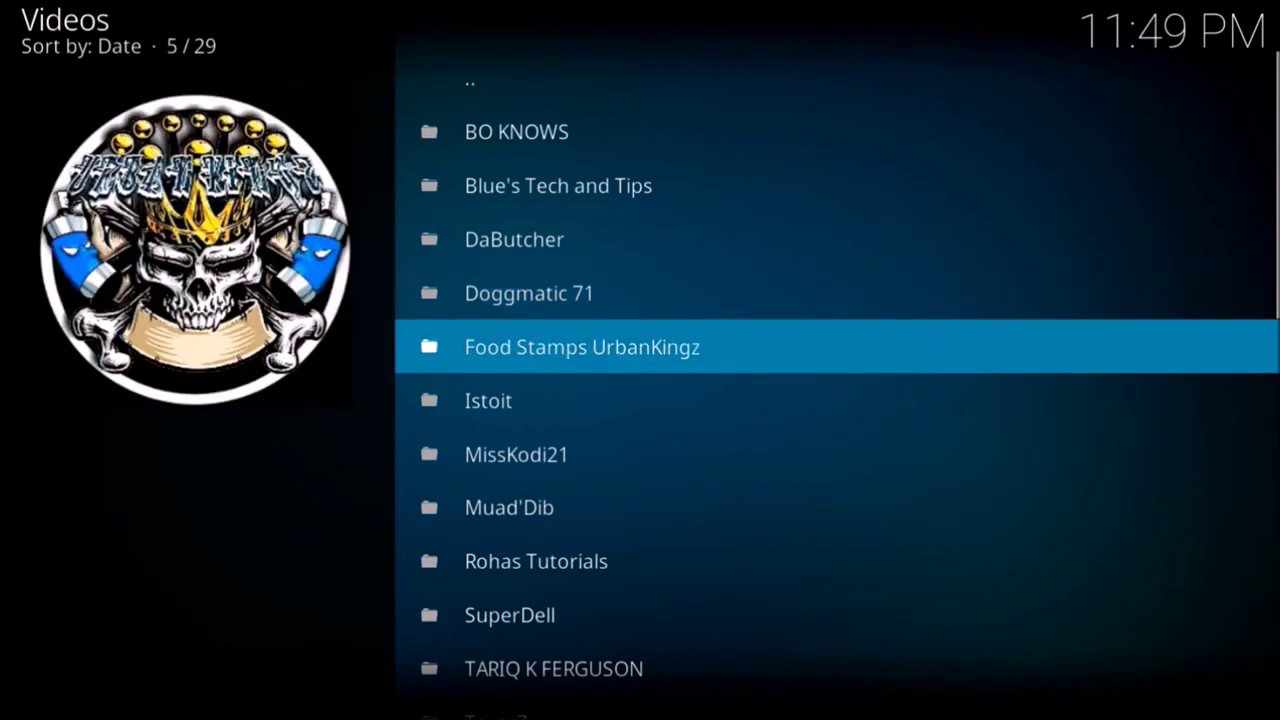
{"action": "key", "text": "Down"}
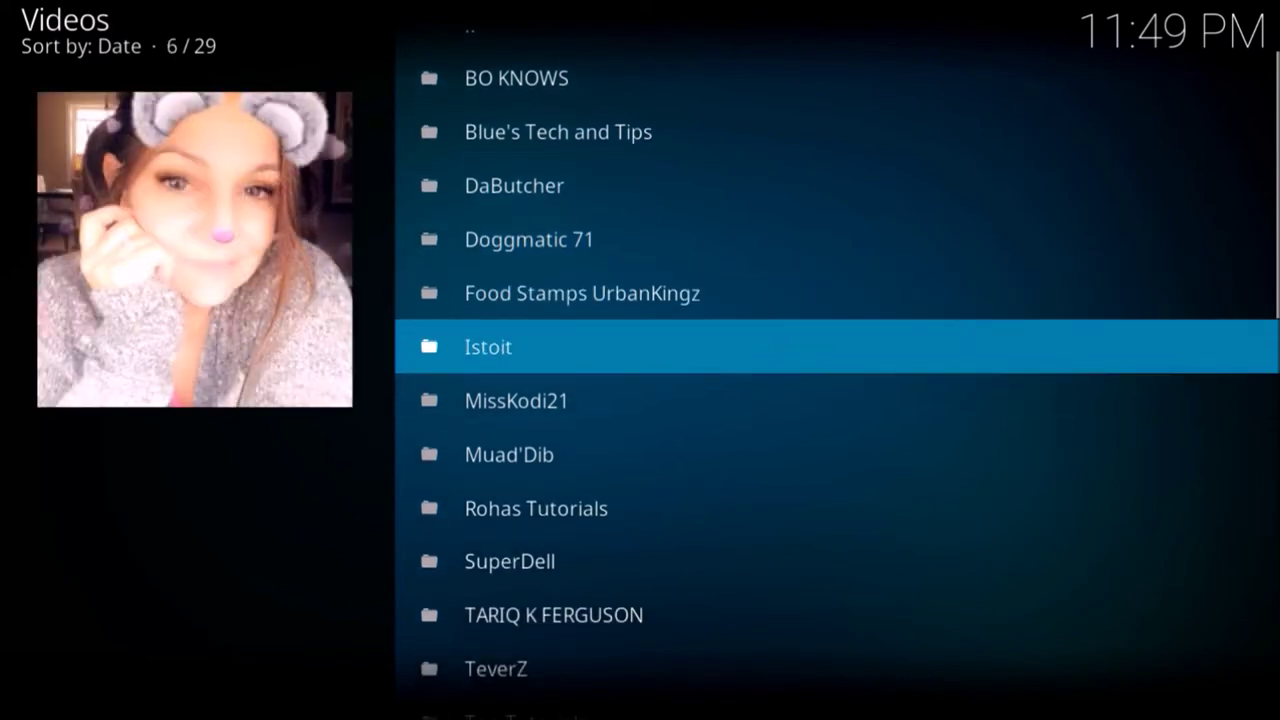
{"action": "key", "text": "Down"}
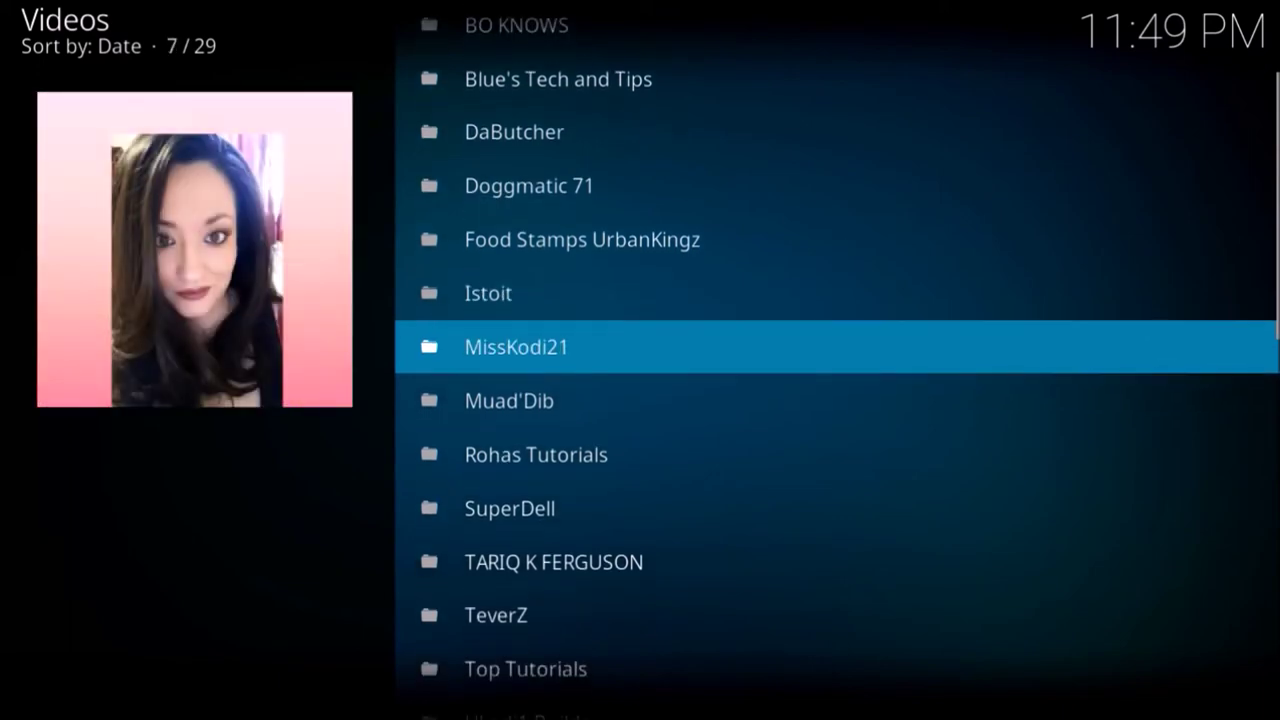
{"action": "key", "text": "Down"}
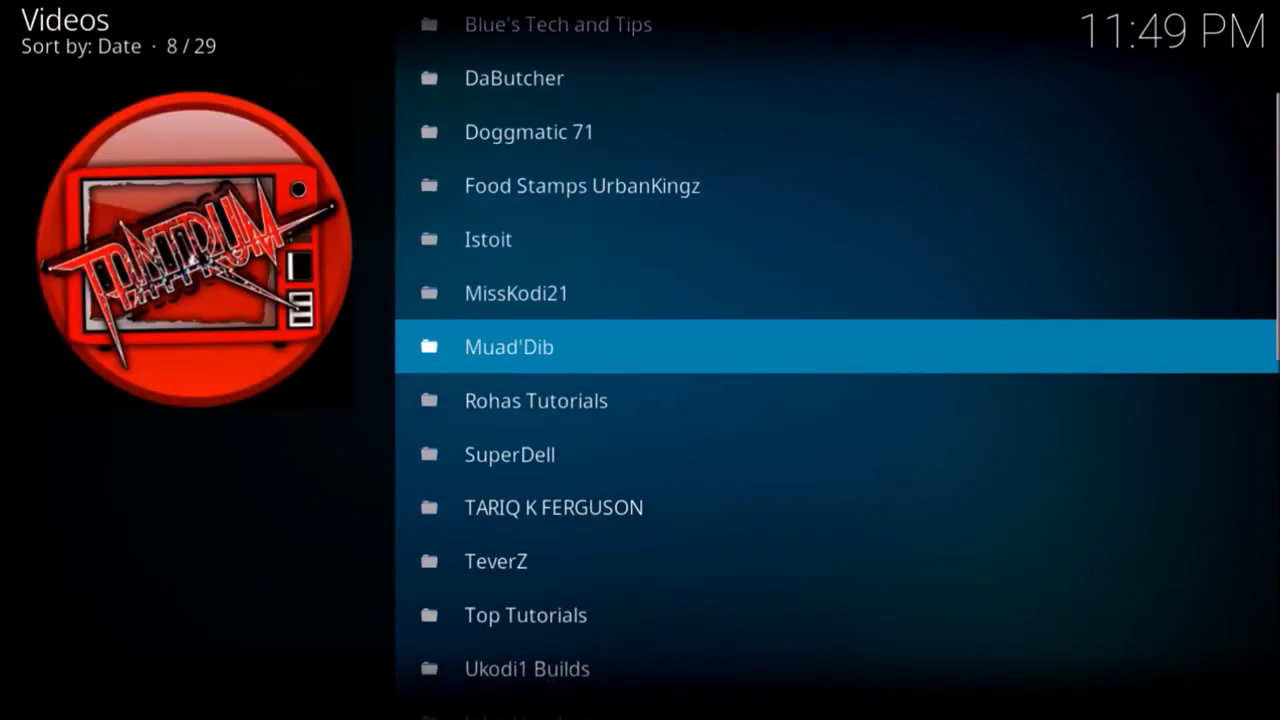
{"action": "key", "text": "Down"}
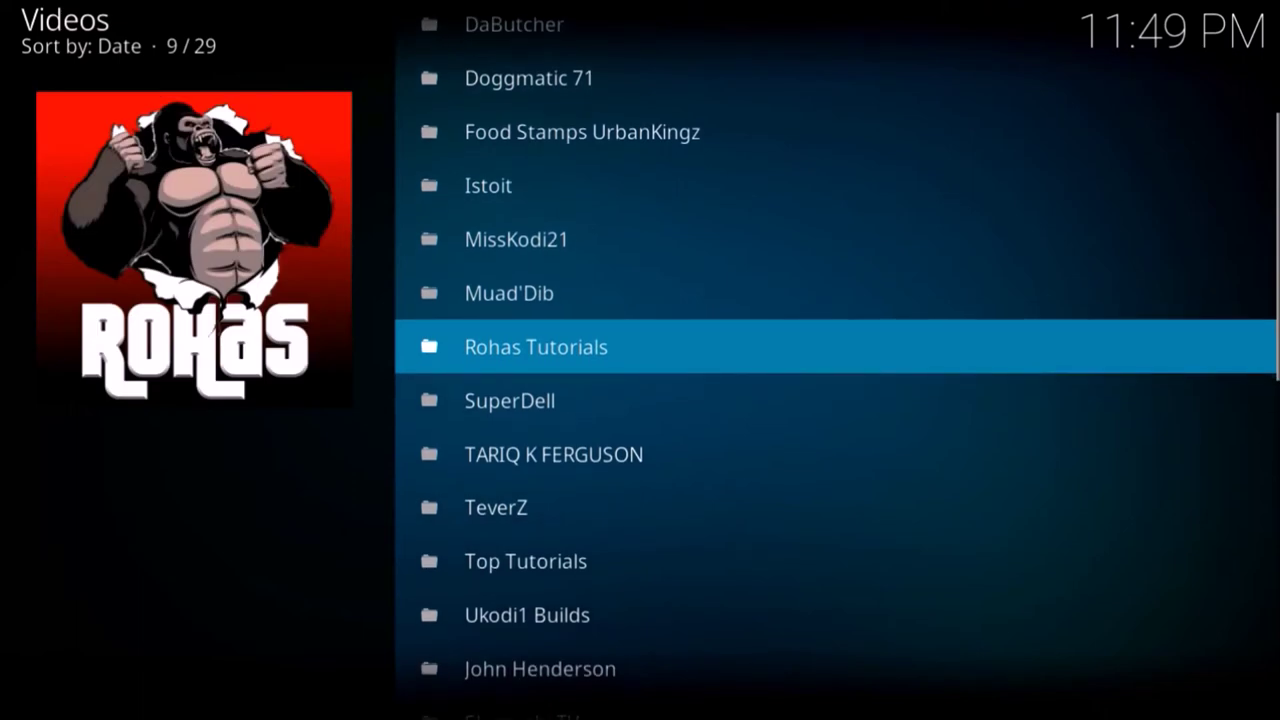
{"action": "key", "text": "Down"}
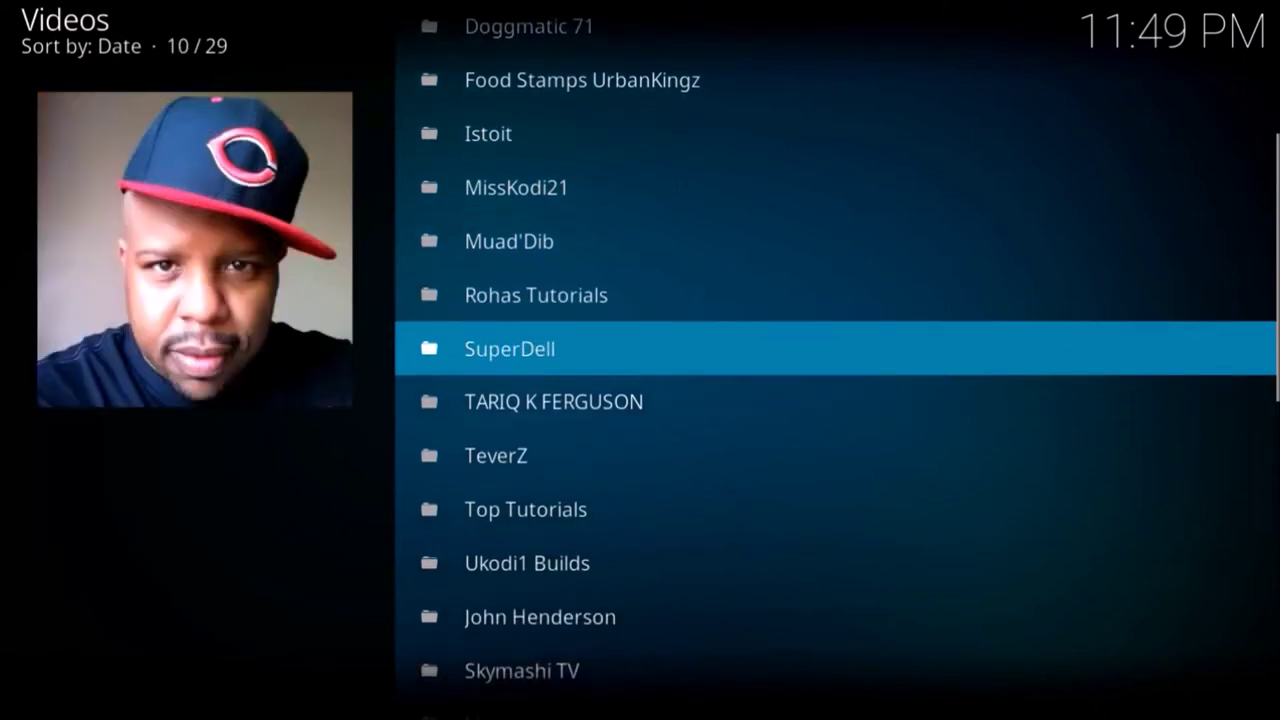
{"action": "key", "text": "Down"}
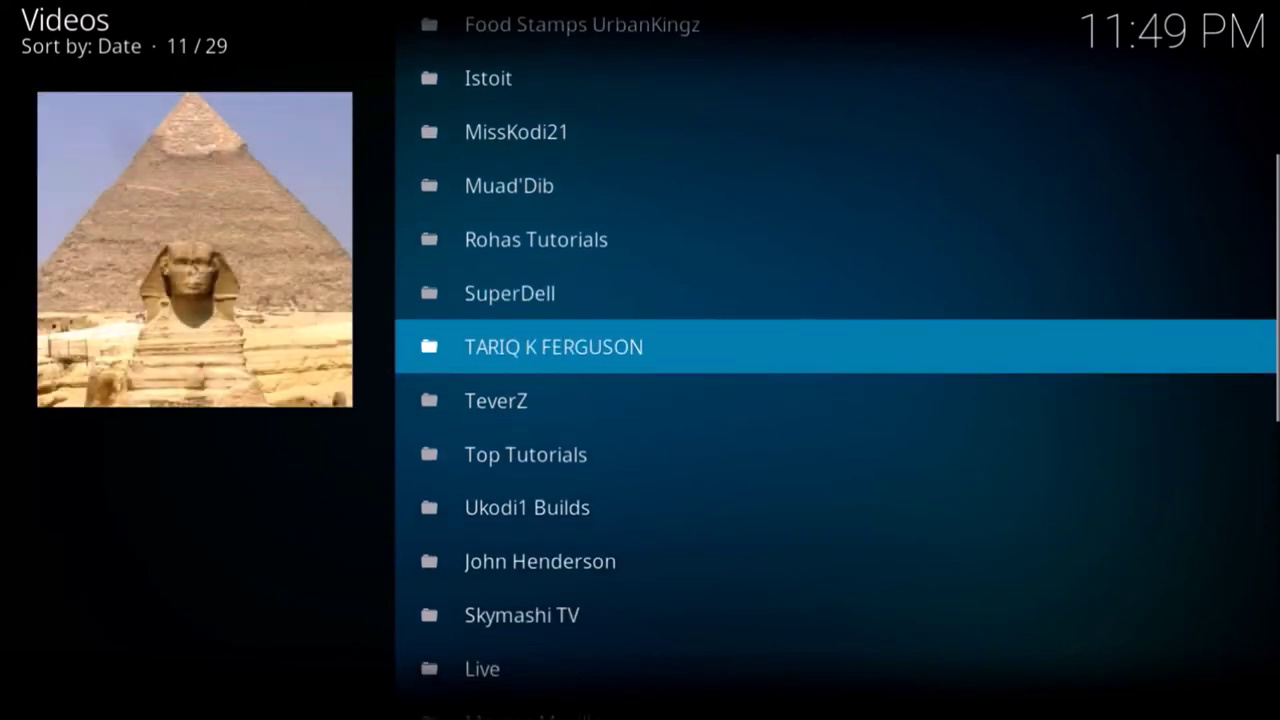
{"action": "key", "text": "Down"}
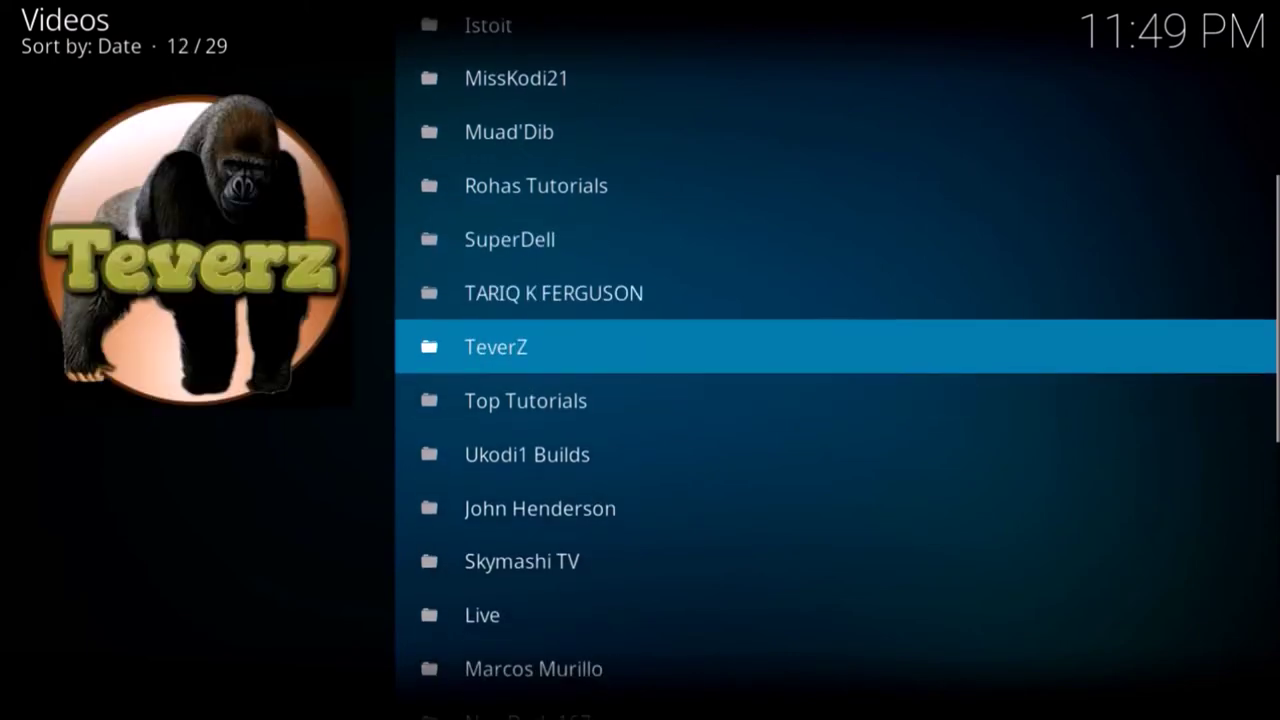
{"action": "key", "text": "Down"}
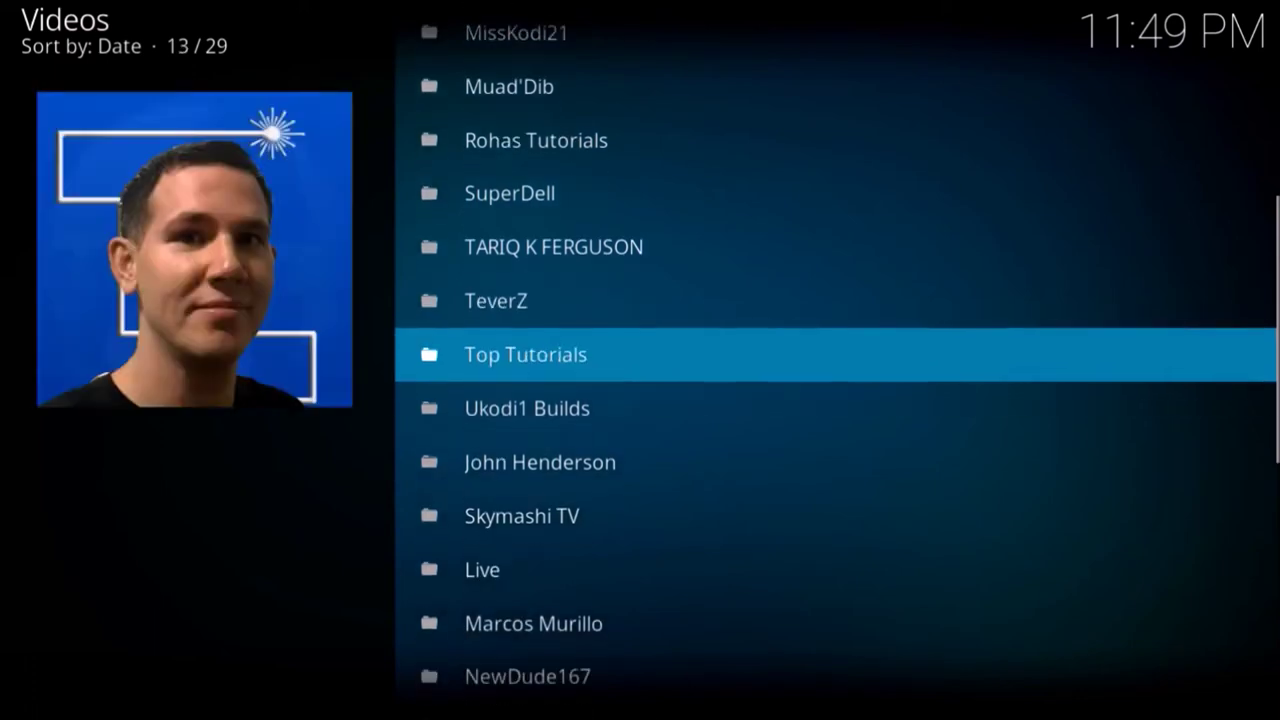
{"action": "key", "text": "Down"}
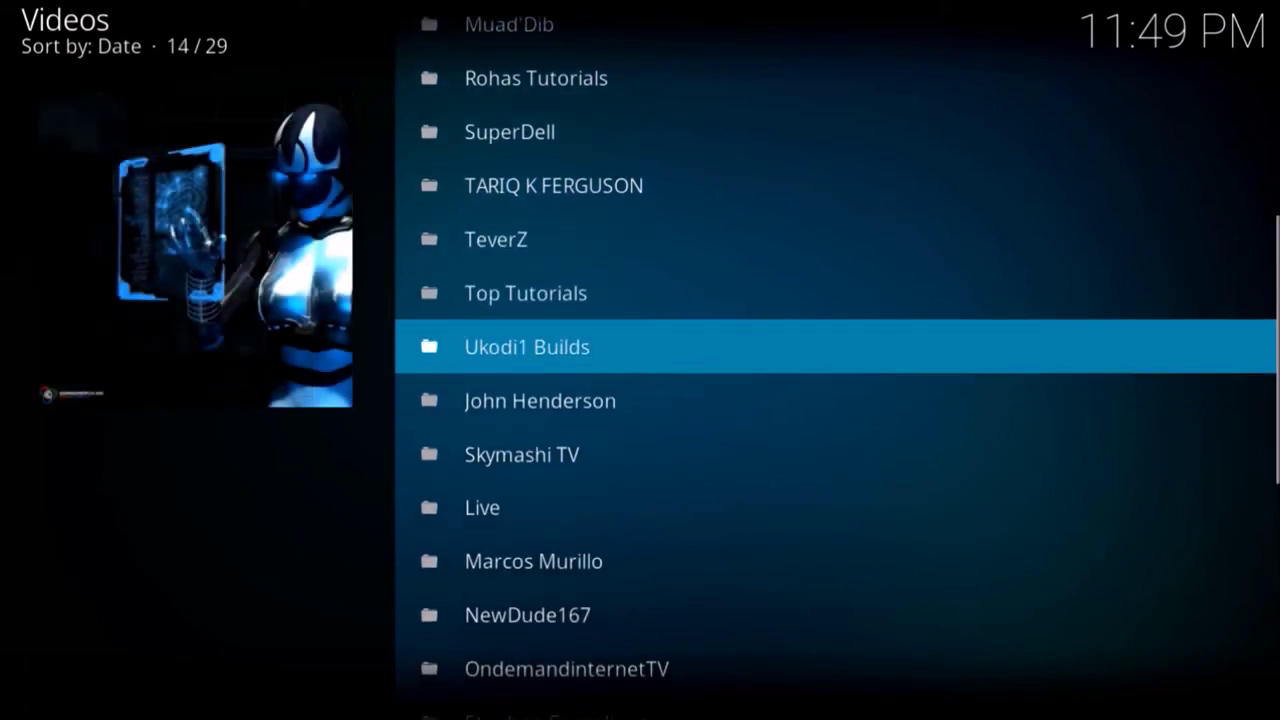
{"action": "key", "text": "Down"}
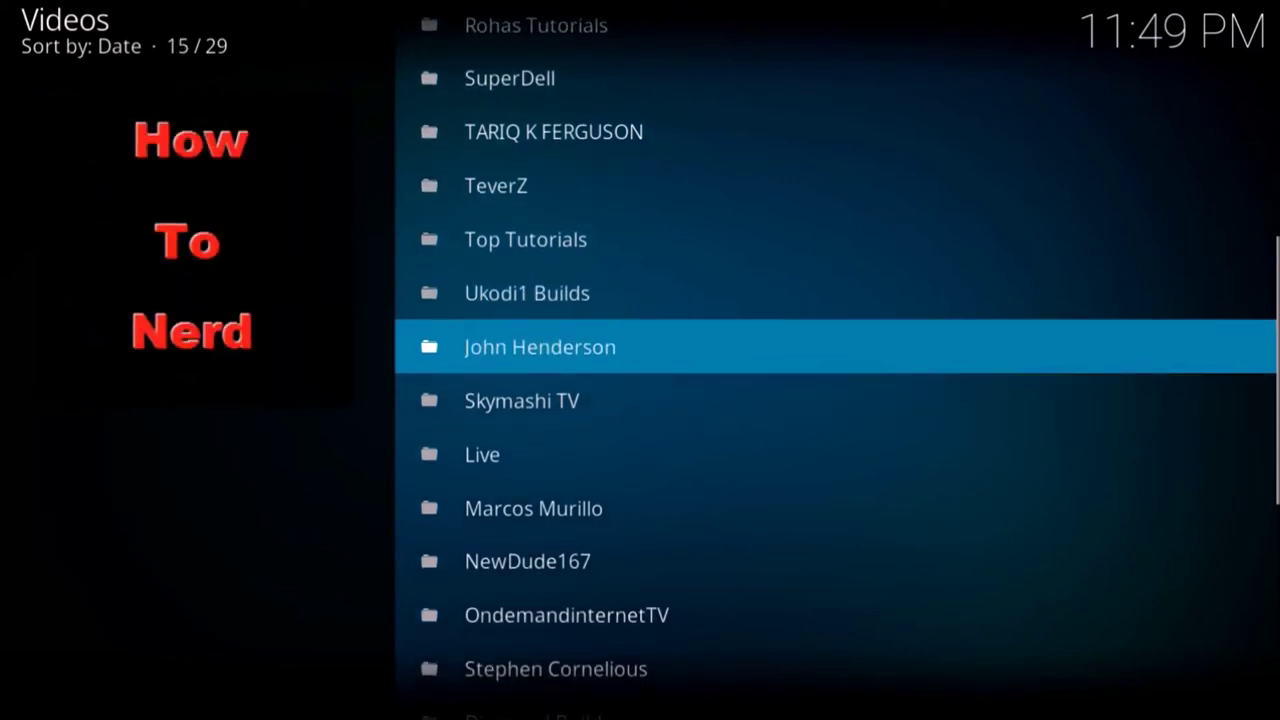
{"action": "key", "text": "Down"}
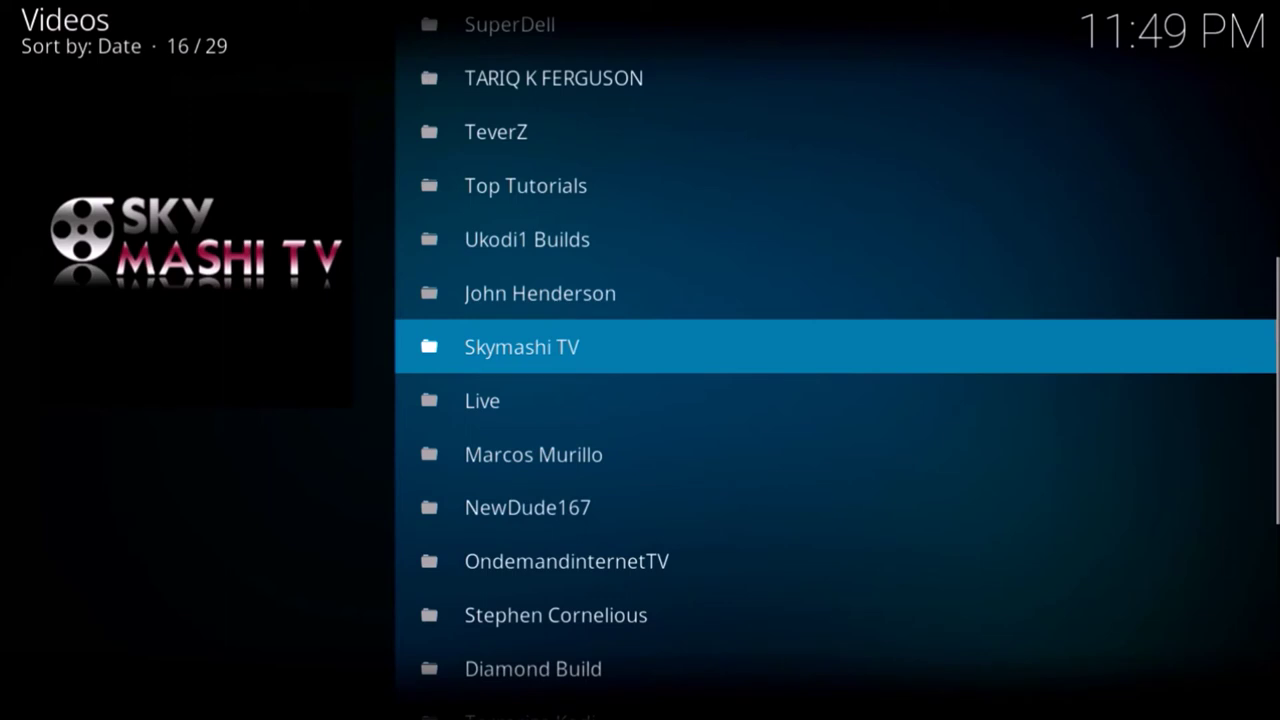
{"action": "key", "text": "Down"}
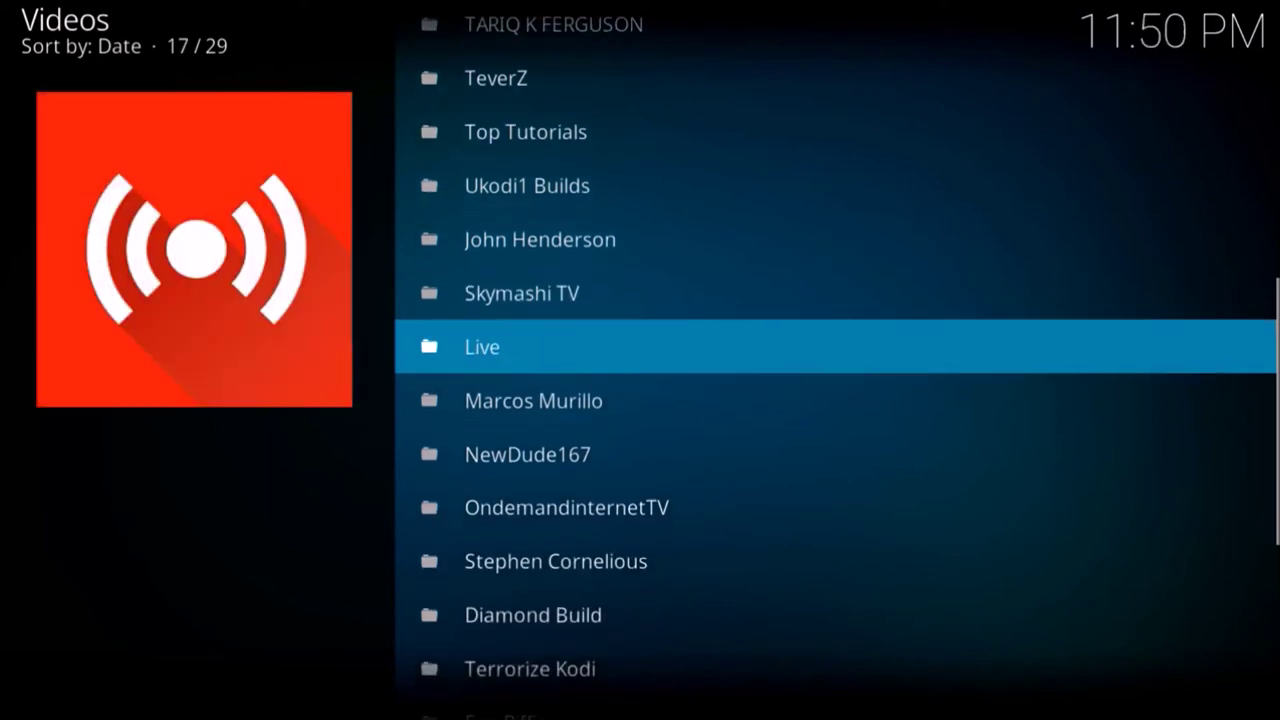
{"action": "key", "text": "Down"}
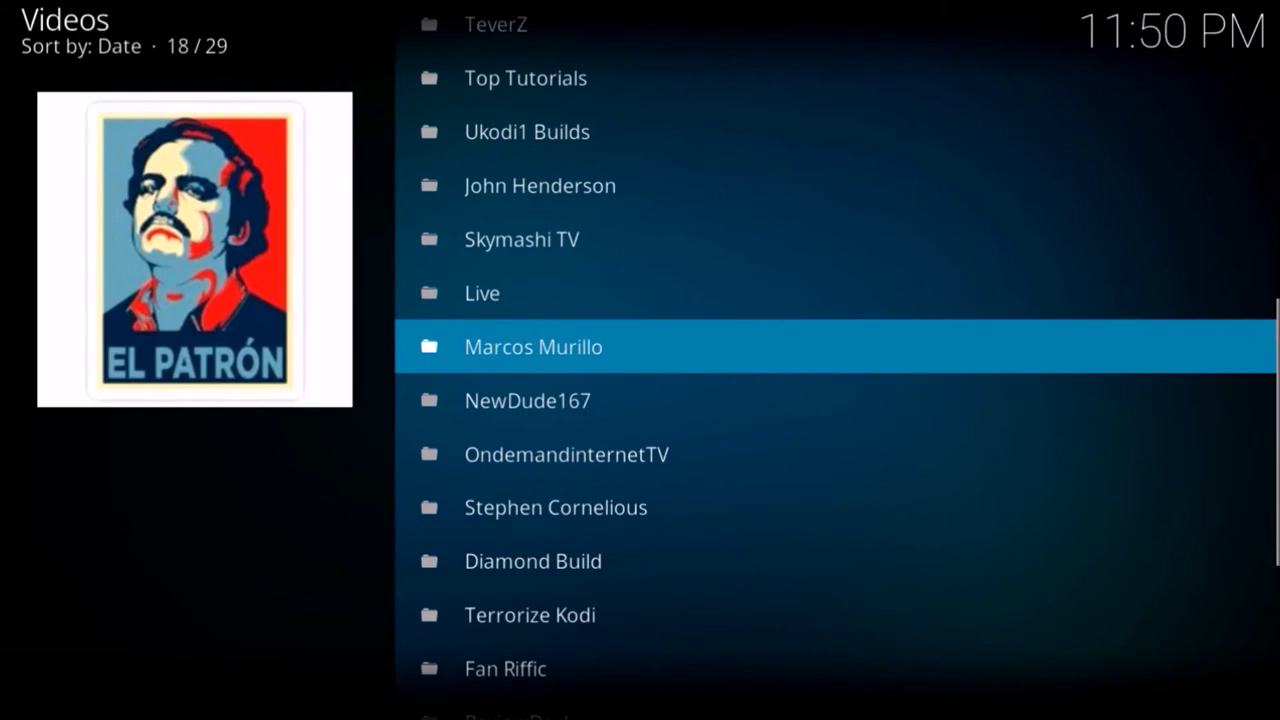
{"action": "key", "text": "Down"}
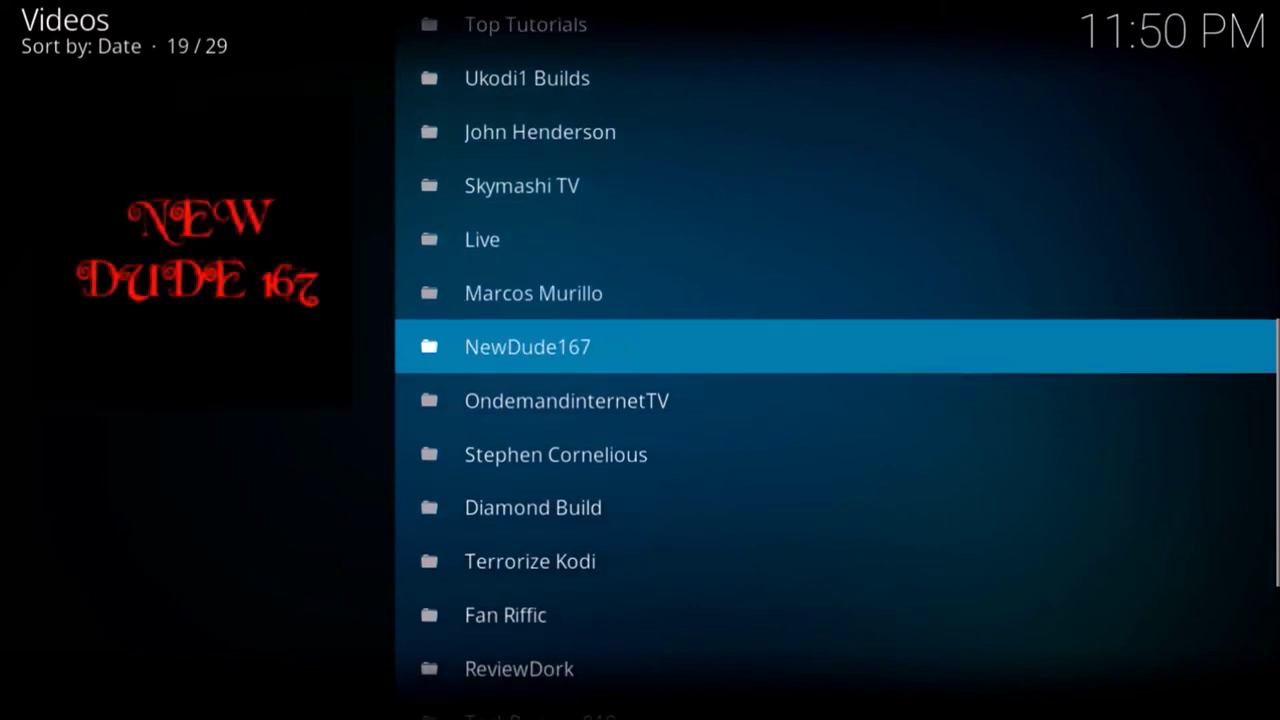
{"action": "key", "text": "Down"}
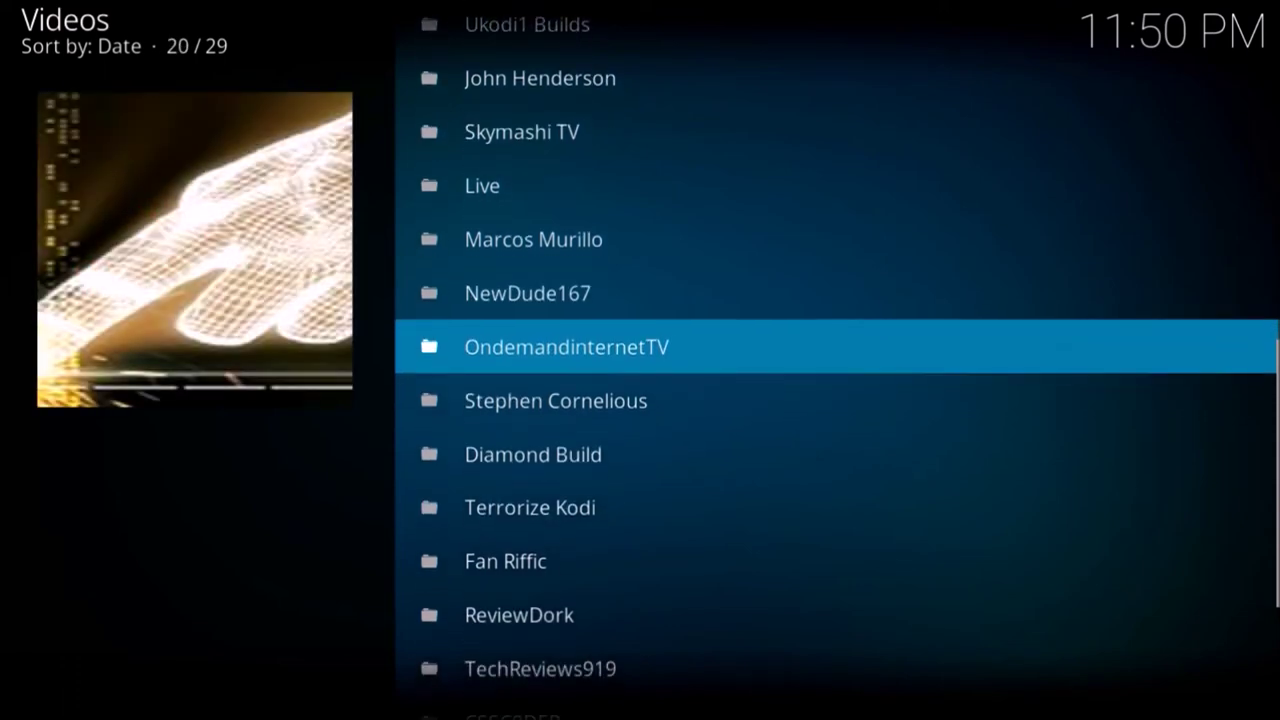
{"action": "key", "text": "Down"}
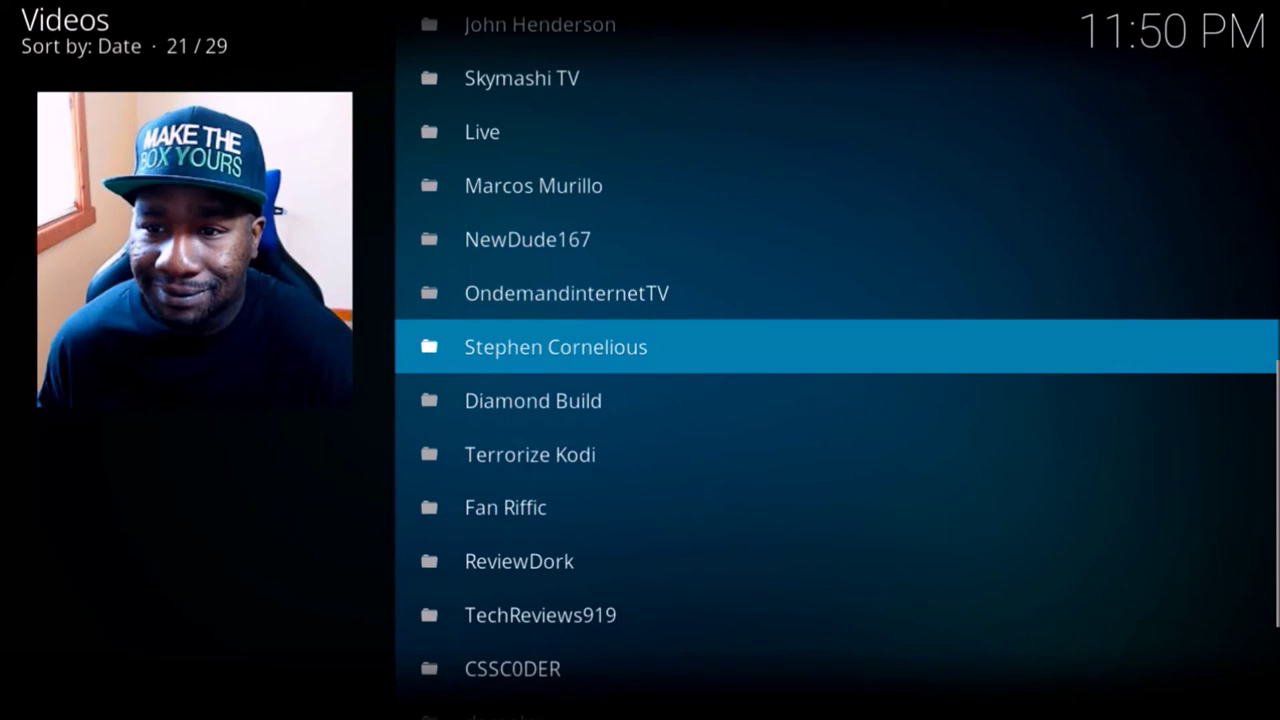
{"action": "key", "text": "Down"}
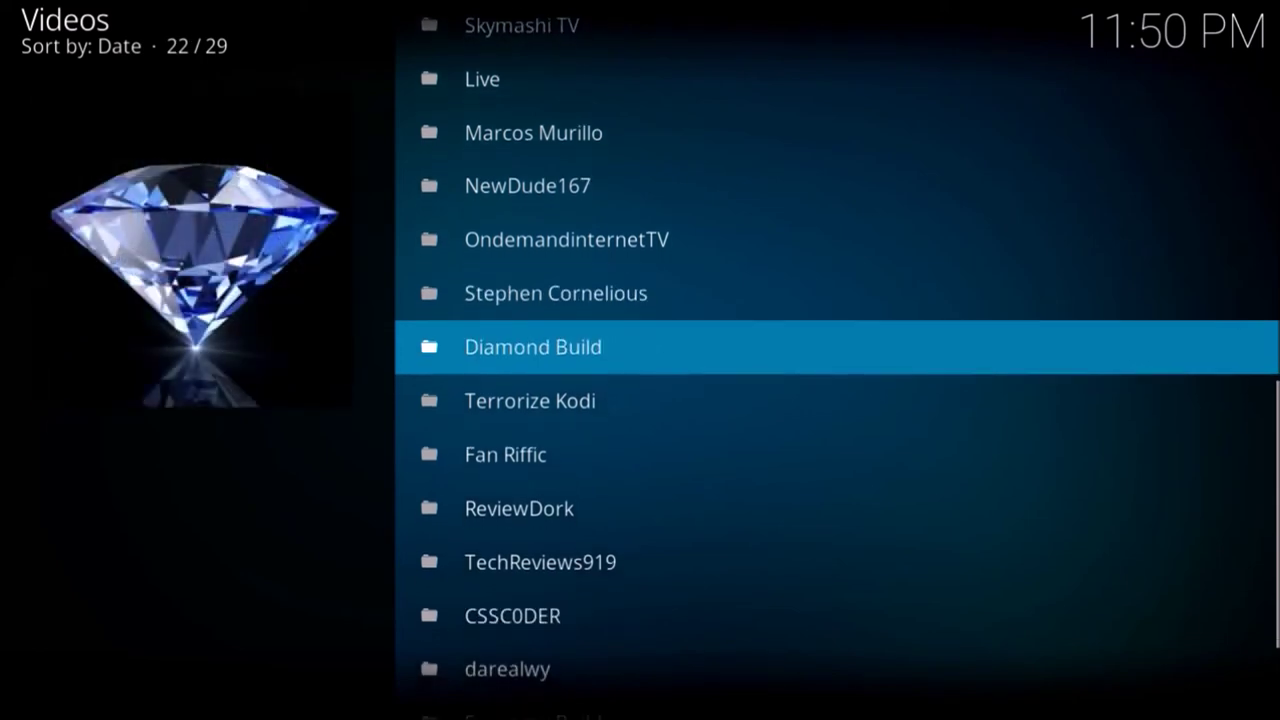
{"action": "key", "text": "Down"}
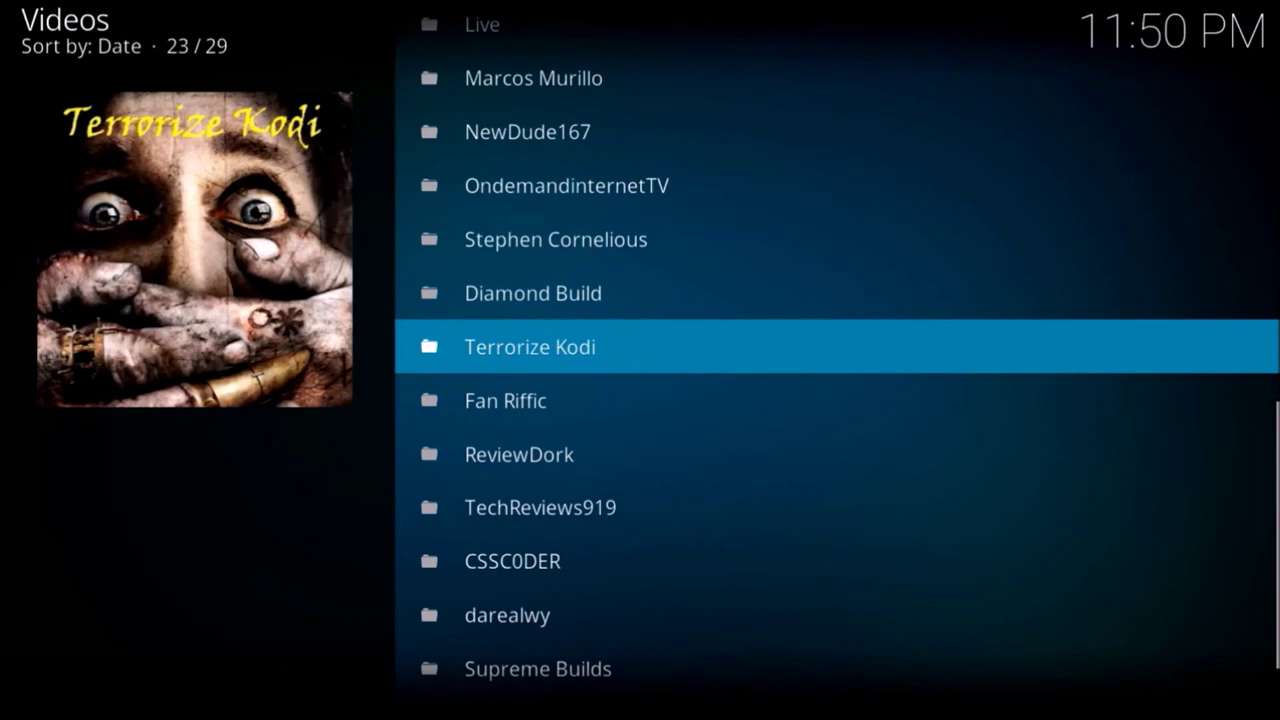
{"action": "key", "text": "Down"}
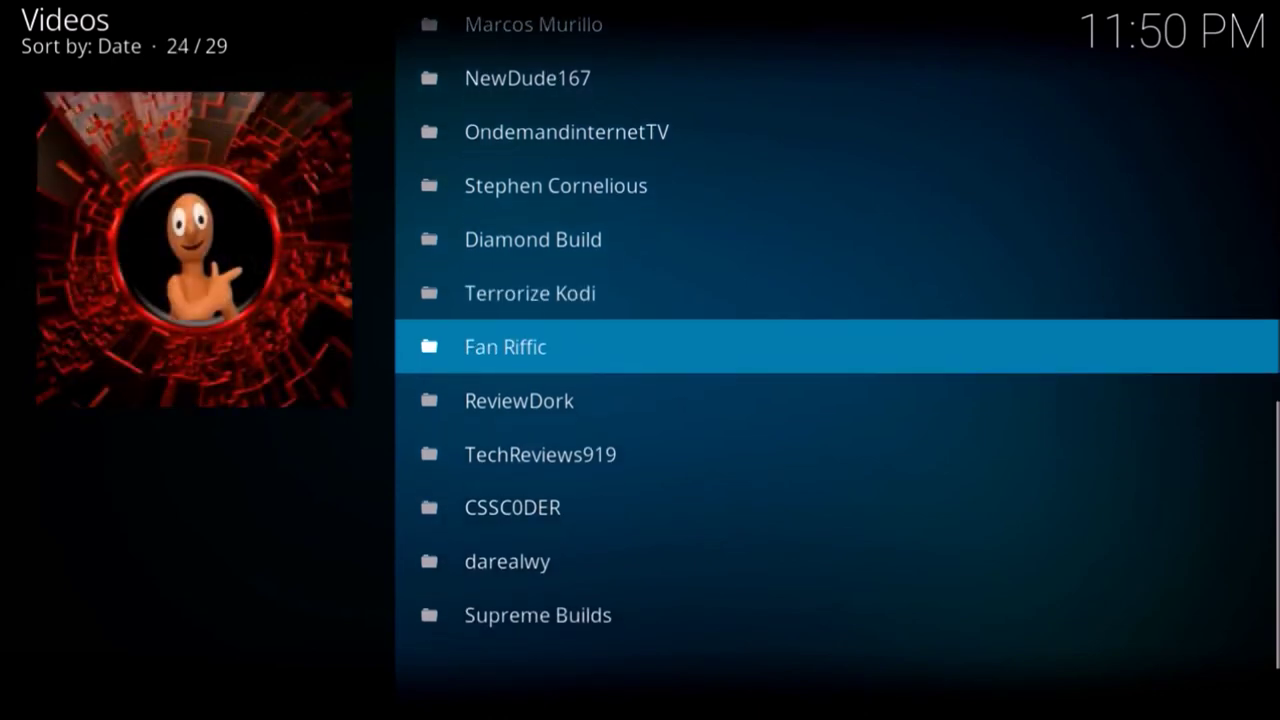
{"action": "key", "text": "Down"}
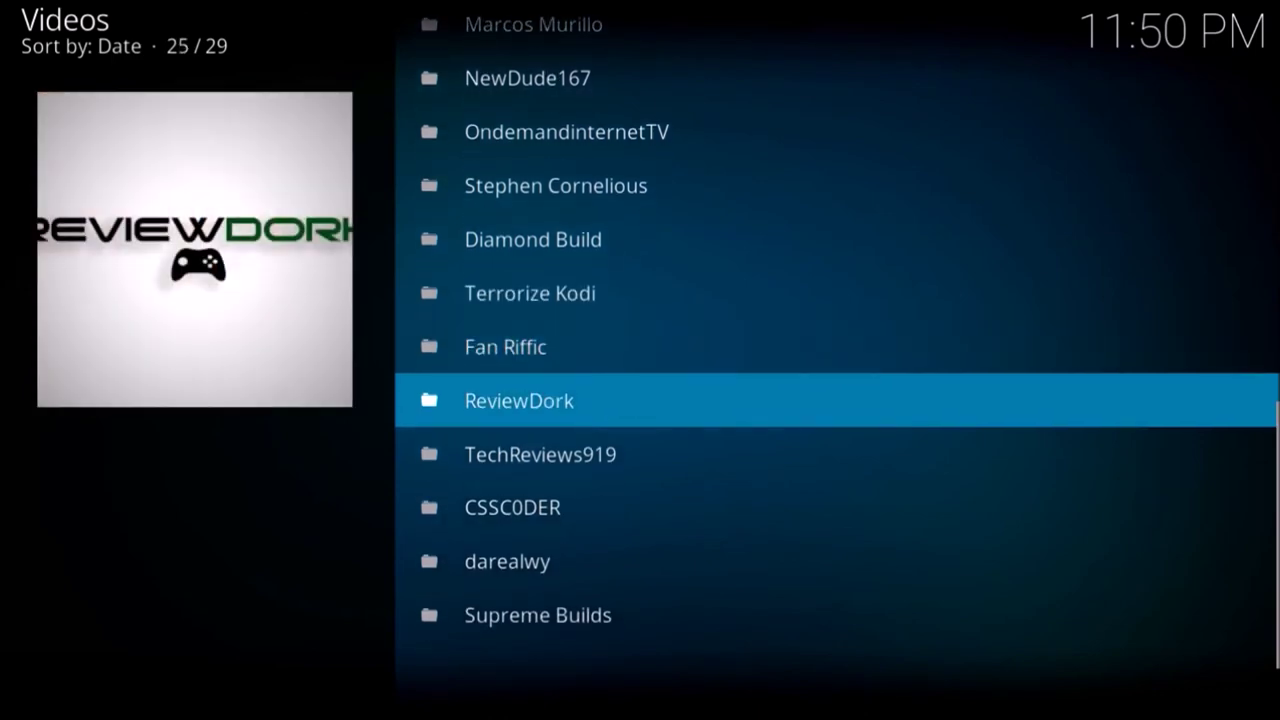
{"action": "key", "text": "Down"}
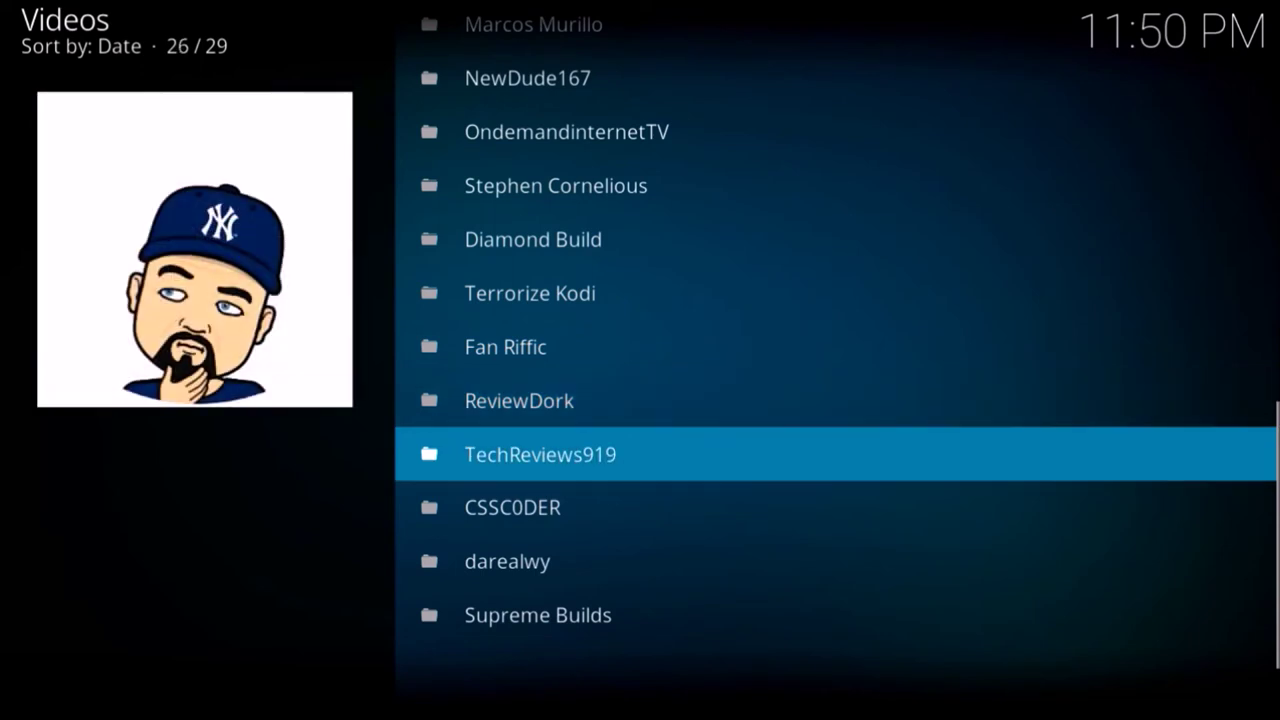
{"action": "key", "text": "Down"}
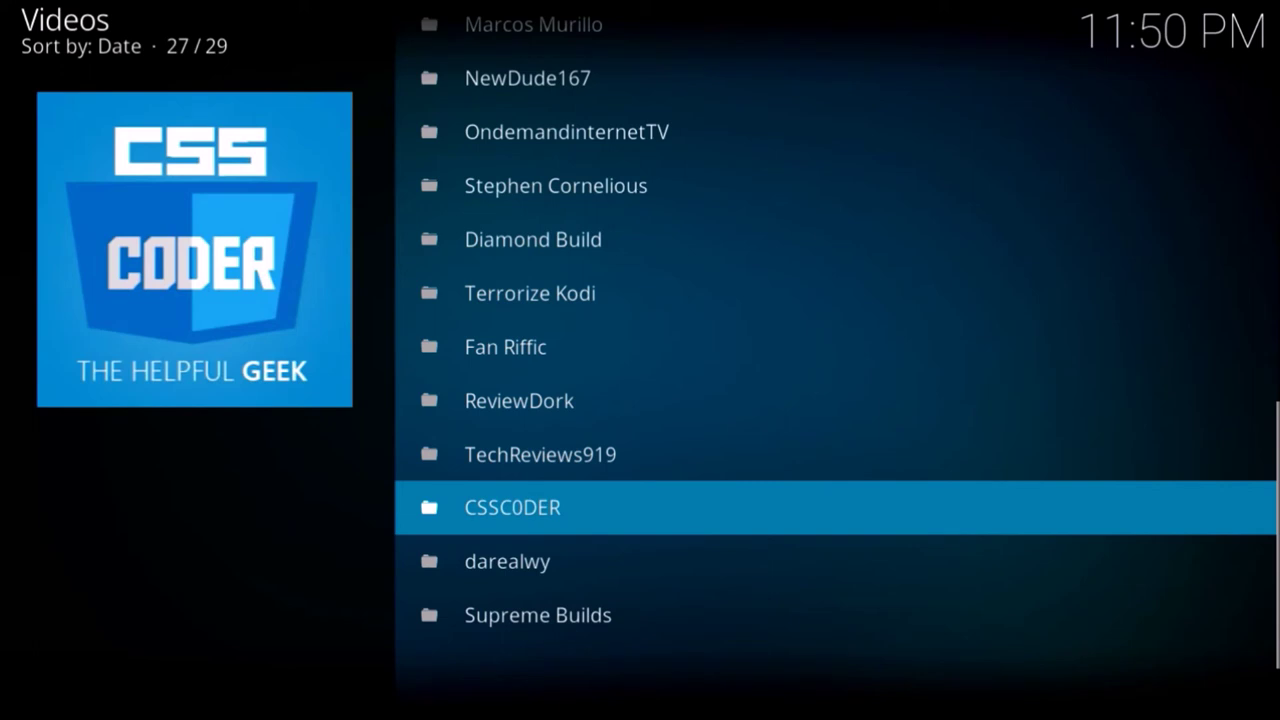
{"action": "key", "text": "Down"}
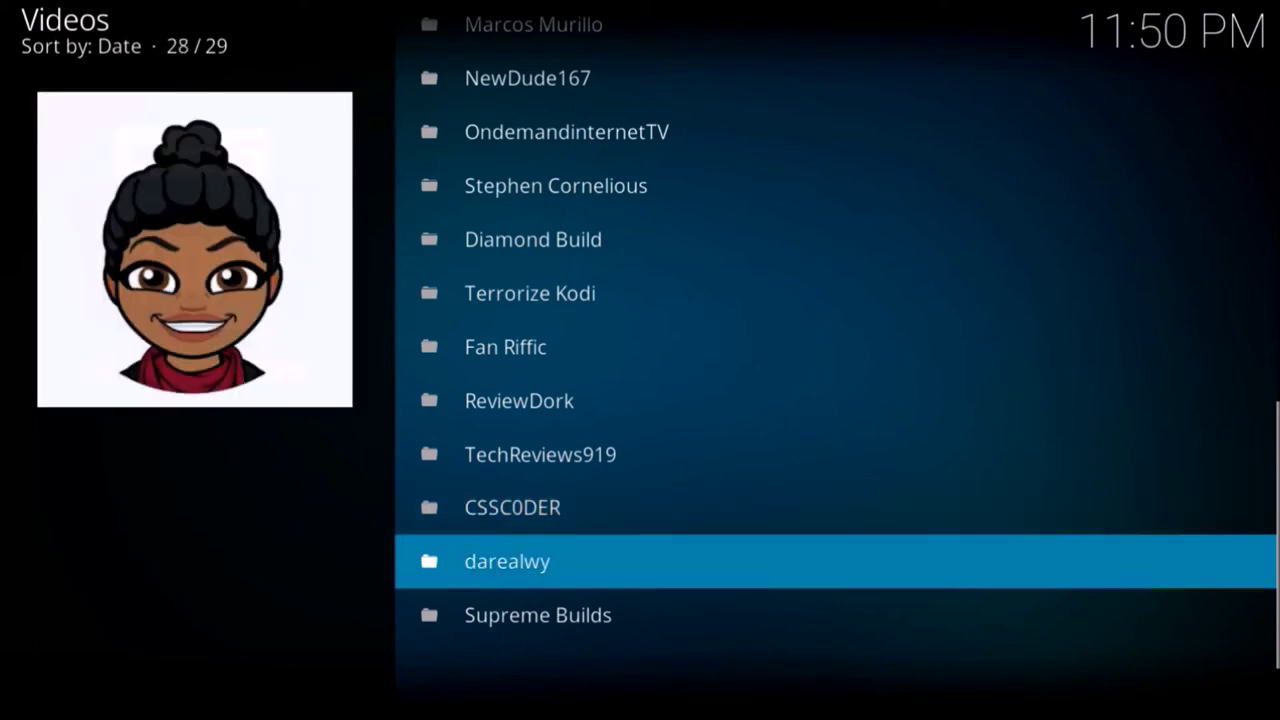
{"action": "key", "text": "Down"}
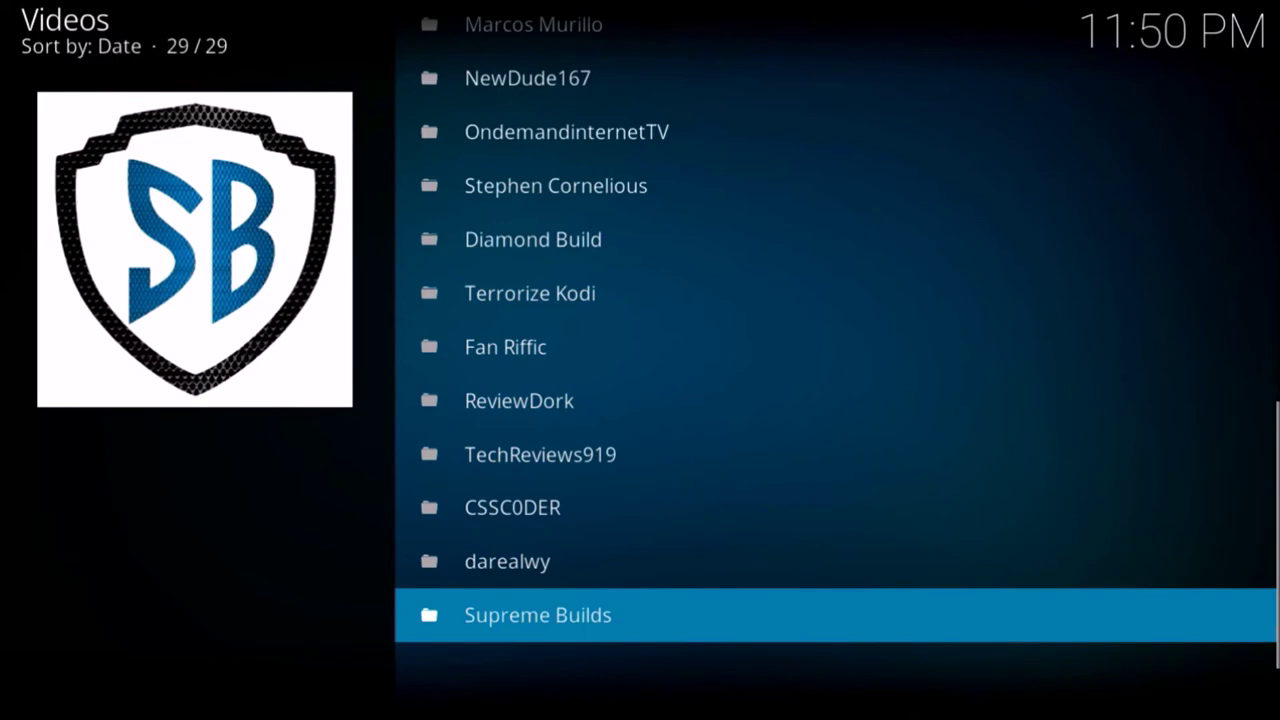
{"action": "key", "text": "Up"}
{"action": "key", "text": "Home"}
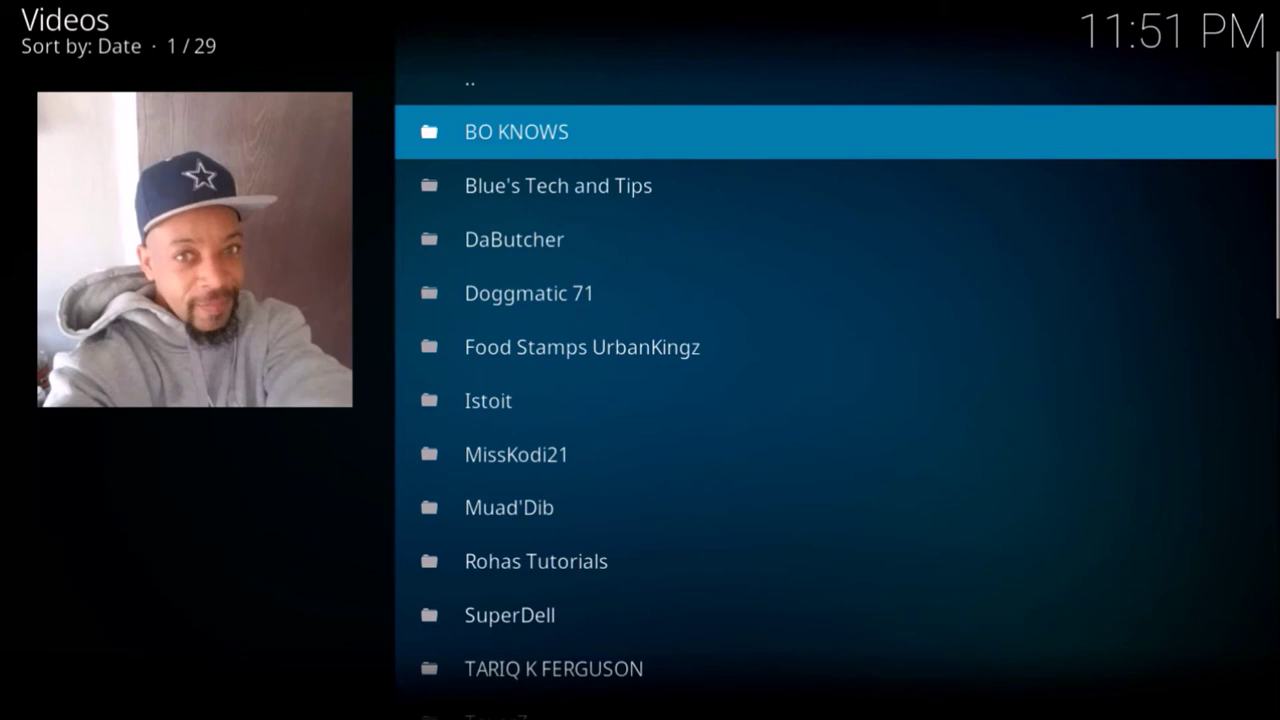
Open the BO KNOWS channel, look through its Playlists folder, and go back to the channel's listing
{"action": "key", "text": "Return"}
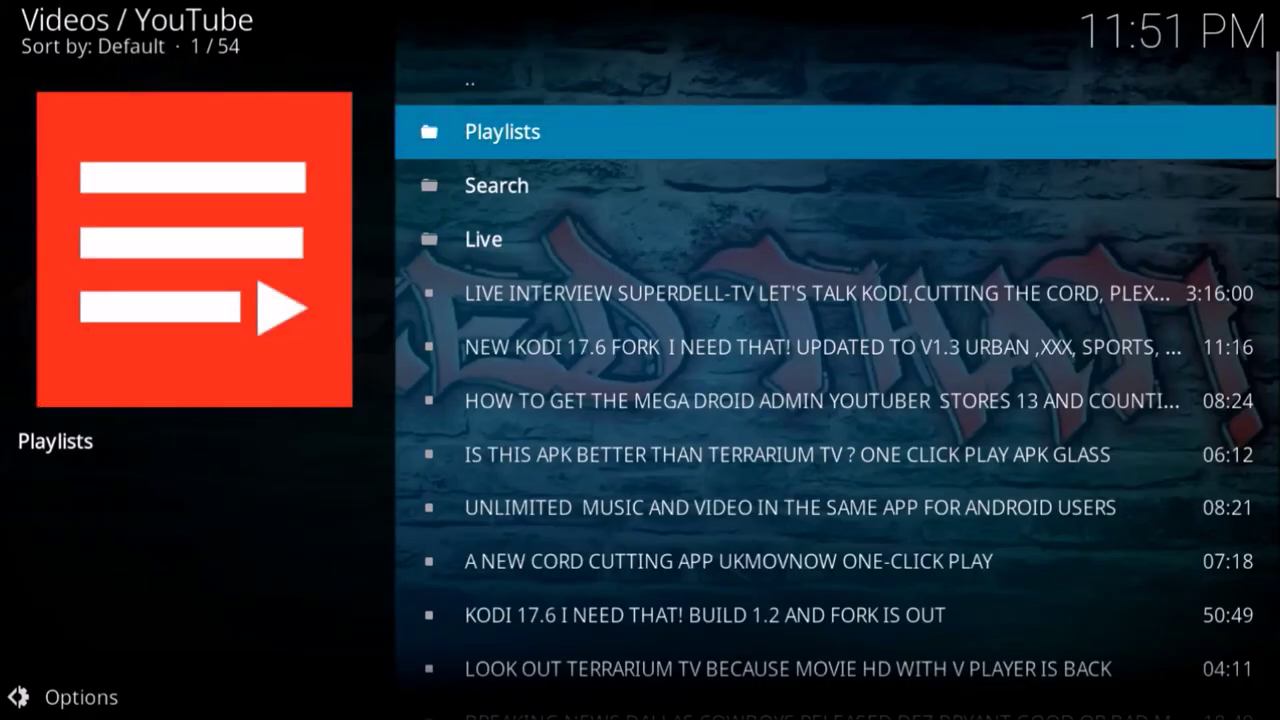
{"action": "key", "text": "Return"}
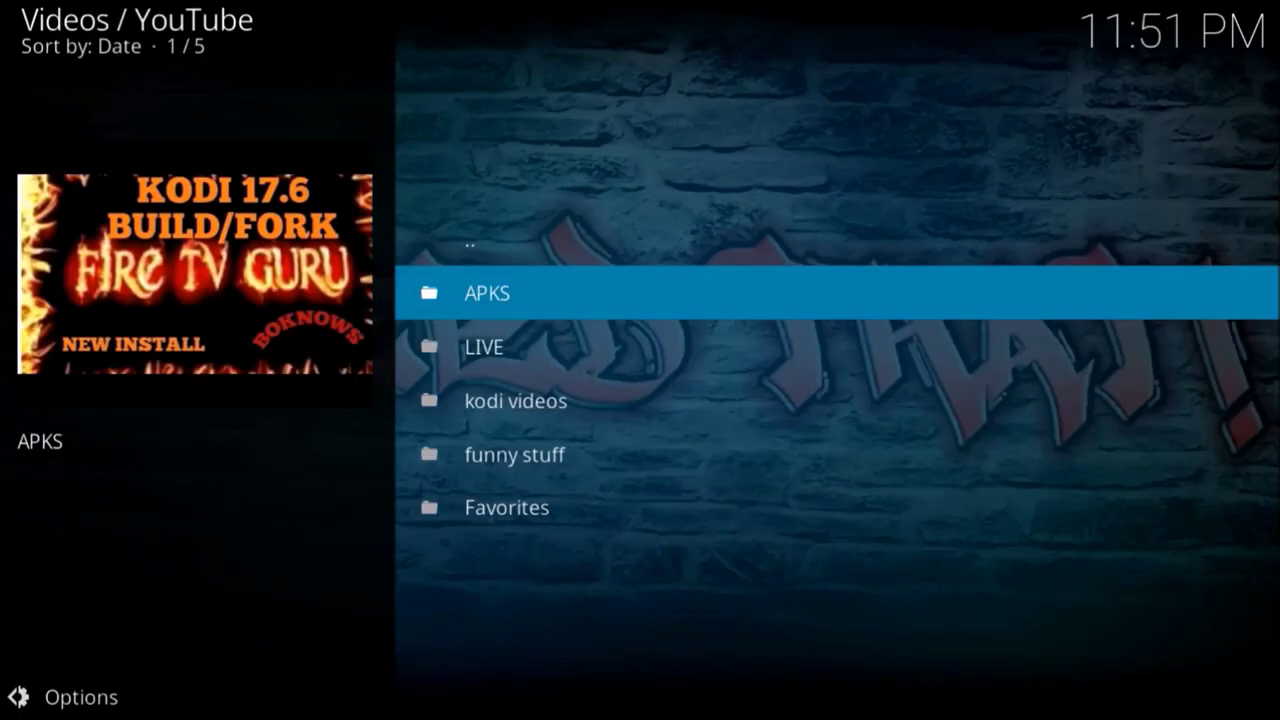
{"action": "key", "text": "Down"}
{"action": "key", "text": "Down"}
{"action": "key", "text": "Up"}
{"action": "key", "text": "Up"}
{"action": "key", "text": "BackSpace"}
Browse the videos listed in the BO KNOWS channel below the Live folder
{"action": "key", "text": "Down"}
{"action": "key", "text": "Down"}
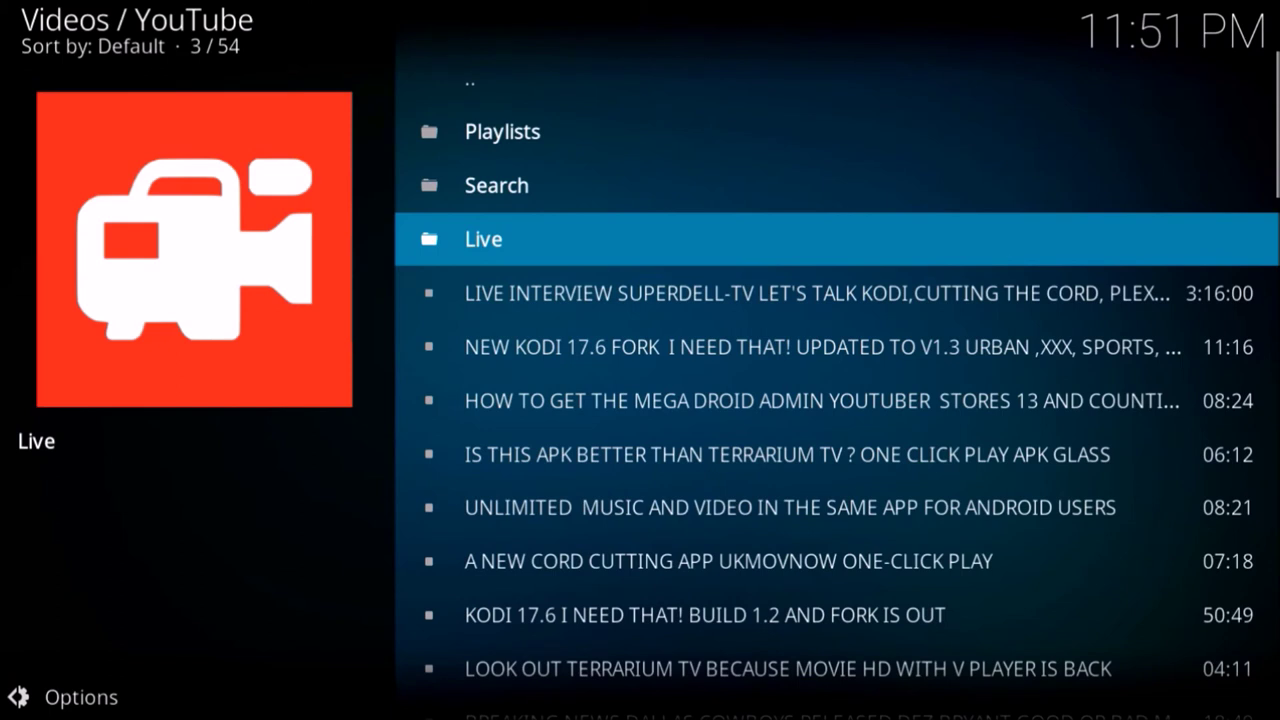
{"action": "key", "text": "Down"}
{"action": "key", "text": "Down"}
{"action": "key", "text": "Down"}
{"action": "key", "text": "Down"}
{"action": "key", "text": "Down"}
{"action": "key", "text": "Down"}
{"action": "key", "text": "Down"}
{"action": "key", "text": "Down"}
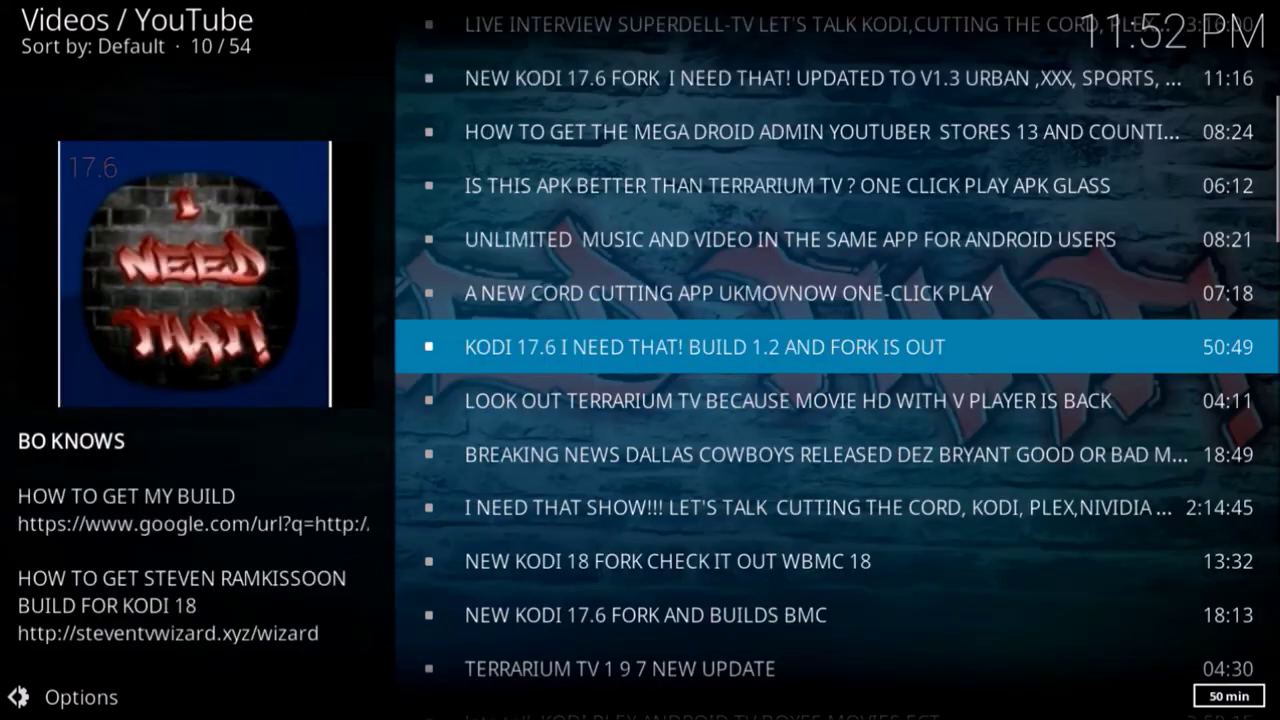
{"action": "key", "text": "Down"}
{"action": "key", "text": "Down"}
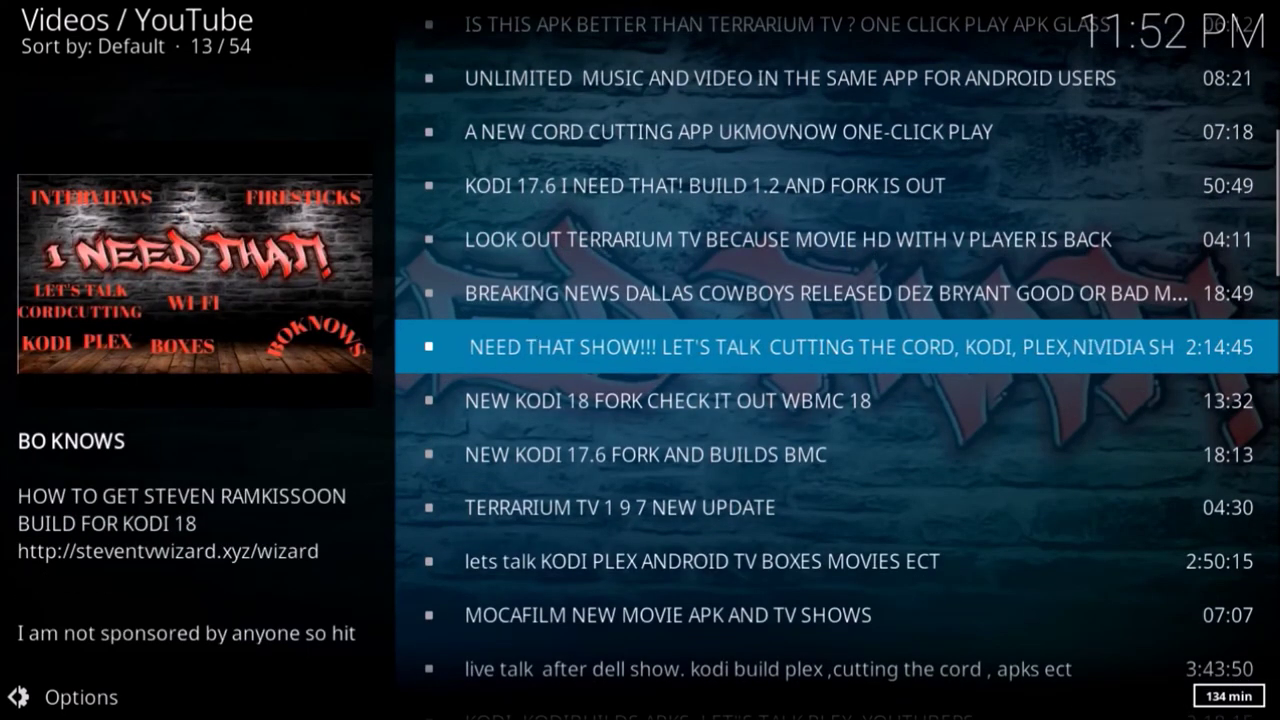
{"action": "key", "text": "Down"}
{"action": "key", "text": "Down"}
{"action": "key", "text": "Down"}
{"action": "key", "text": "Down"}
{"action": "key", "text": "Down"}
{"action": "key", "text": "Down"}
{"action": "key", "text": "Down"}
{"action": "key", "text": "Down"}
{"action": "key", "text": "Down"}
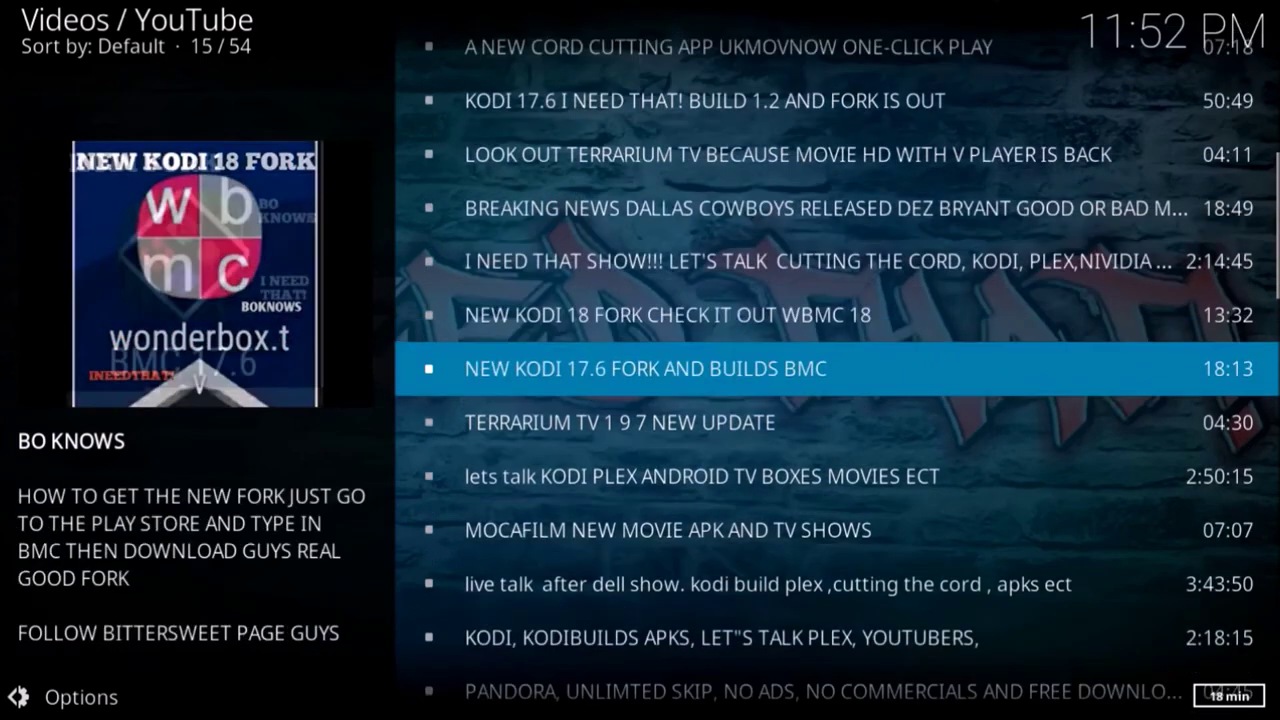
Look further through the BO KNOWS videos down to the Kodi add-on and talk entries, and return to the add-on's channel list
{"action": "key", "text": "Down"}
{"action": "key", "text": "Down"}
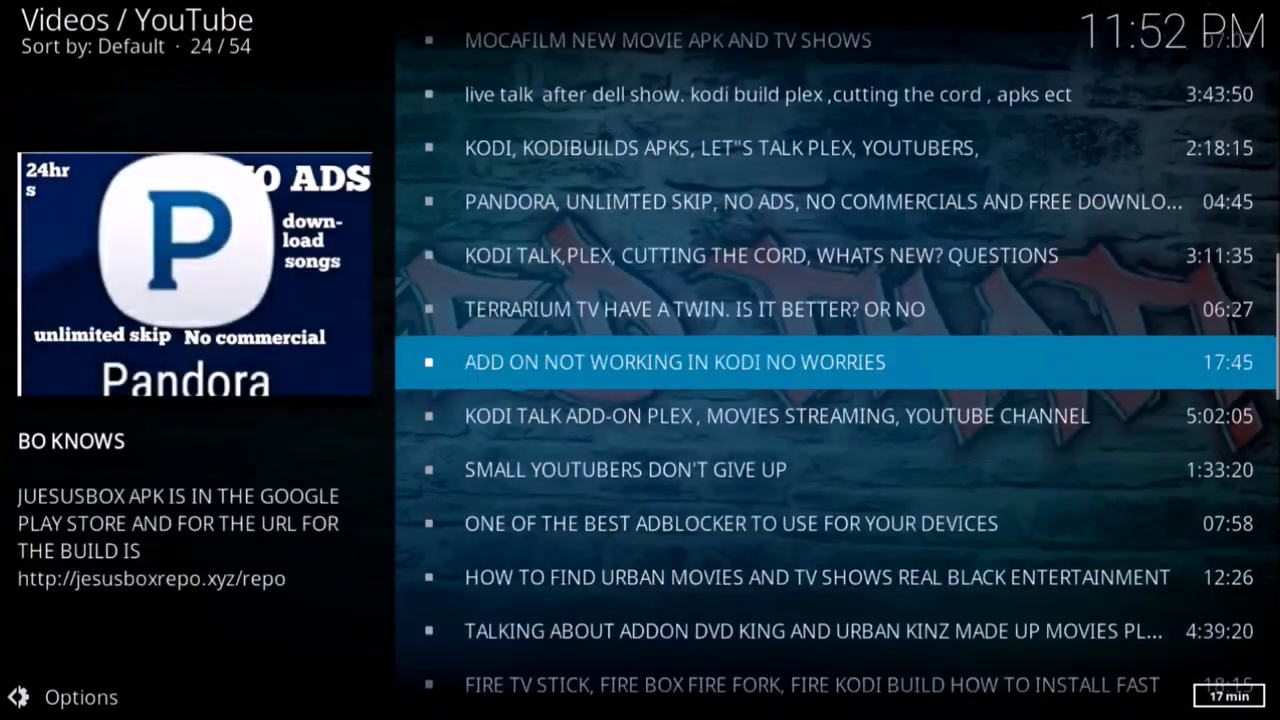
{"action": "key", "text": "Up"}
{"action": "key", "text": "Up"}
{"action": "key", "text": "Up"}
{"action": "key", "text": "Up"}
{"action": "key", "text": "Up"}
{"action": "key", "text": "Up"}
{"action": "key", "text": "Up"}
{"action": "key", "text": "Up"}
{"action": "key", "text": "Up"}
{"action": "key", "text": "Up"}
{"action": "key", "text": "Up"}
{"action": "key", "text": "Up"}
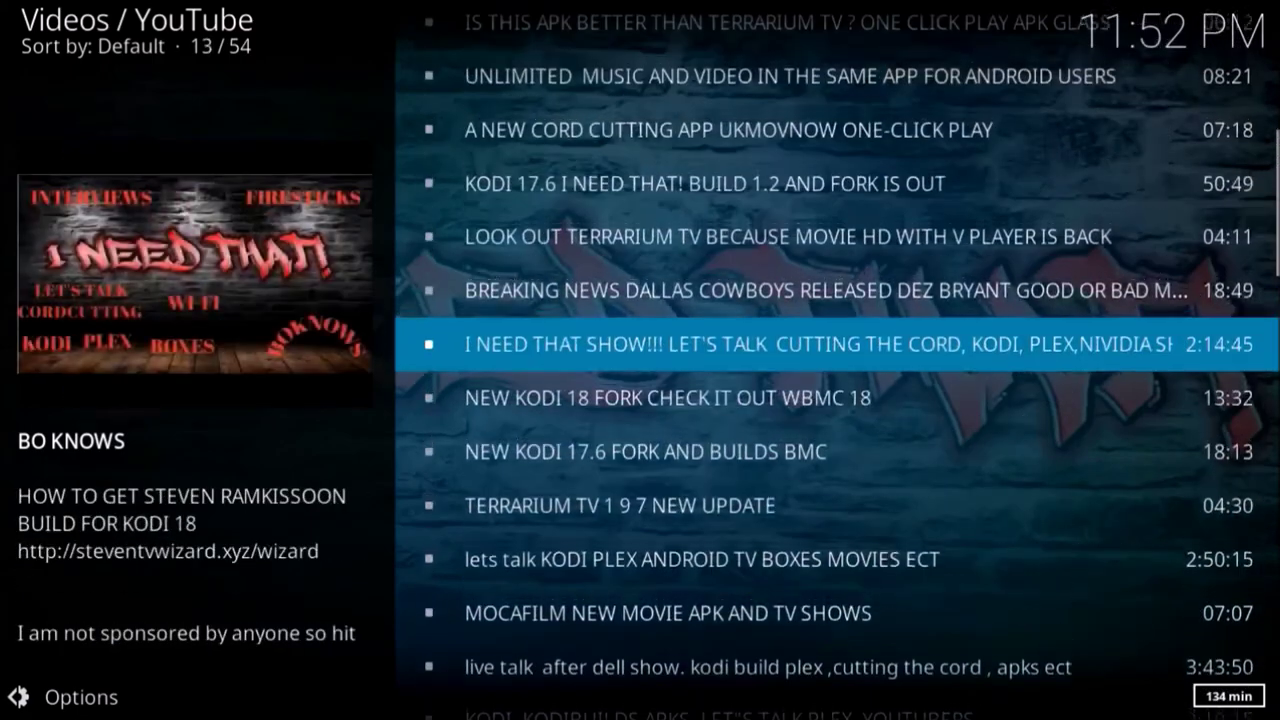
{"action": "key", "text": "Up"}
{"action": "key", "text": "Up"}
{"action": "key", "text": "Up"}
{"action": "key", "text": "Up"}
{"action": "key", "text": "Up"}
{"action": "key", "text": "Up"}
{"action": "key", "text": "Up"}
{"action": "key", "text": "Up"}
{"action": "key", "text": "Up"}
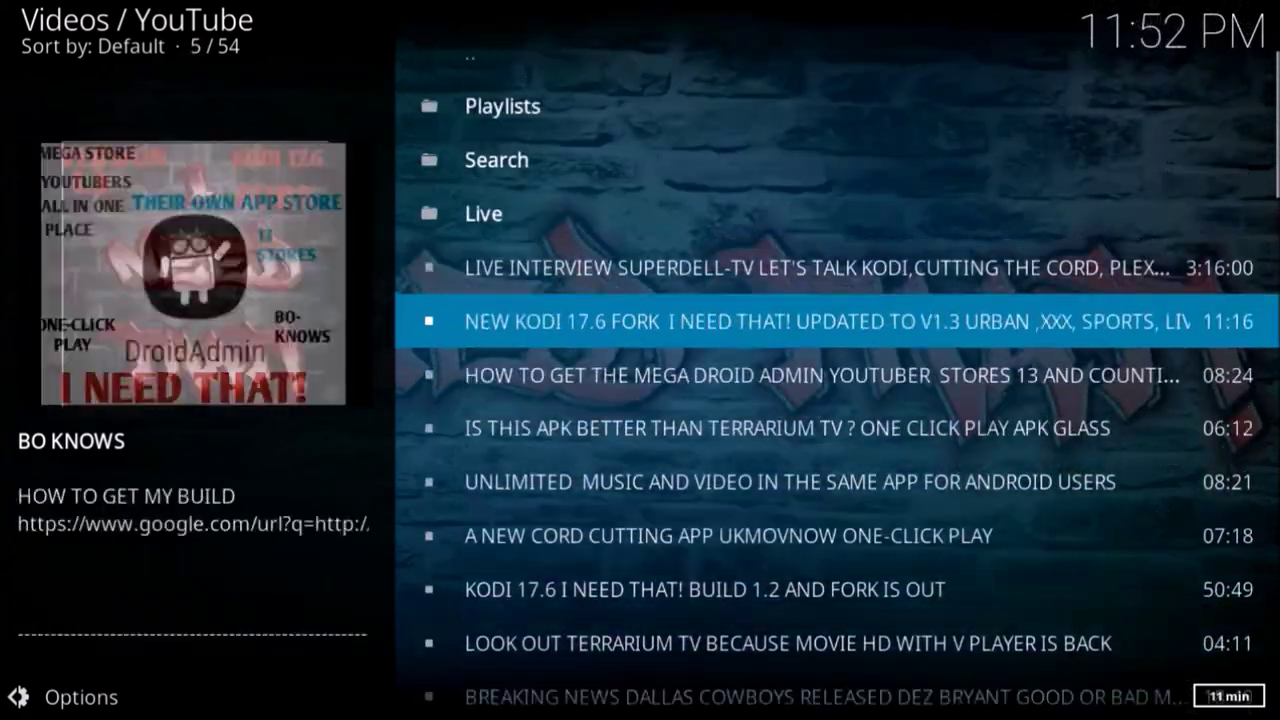
{"action": "key", "text": "Up"}
{"action": "key", "text": "BackSpace"}
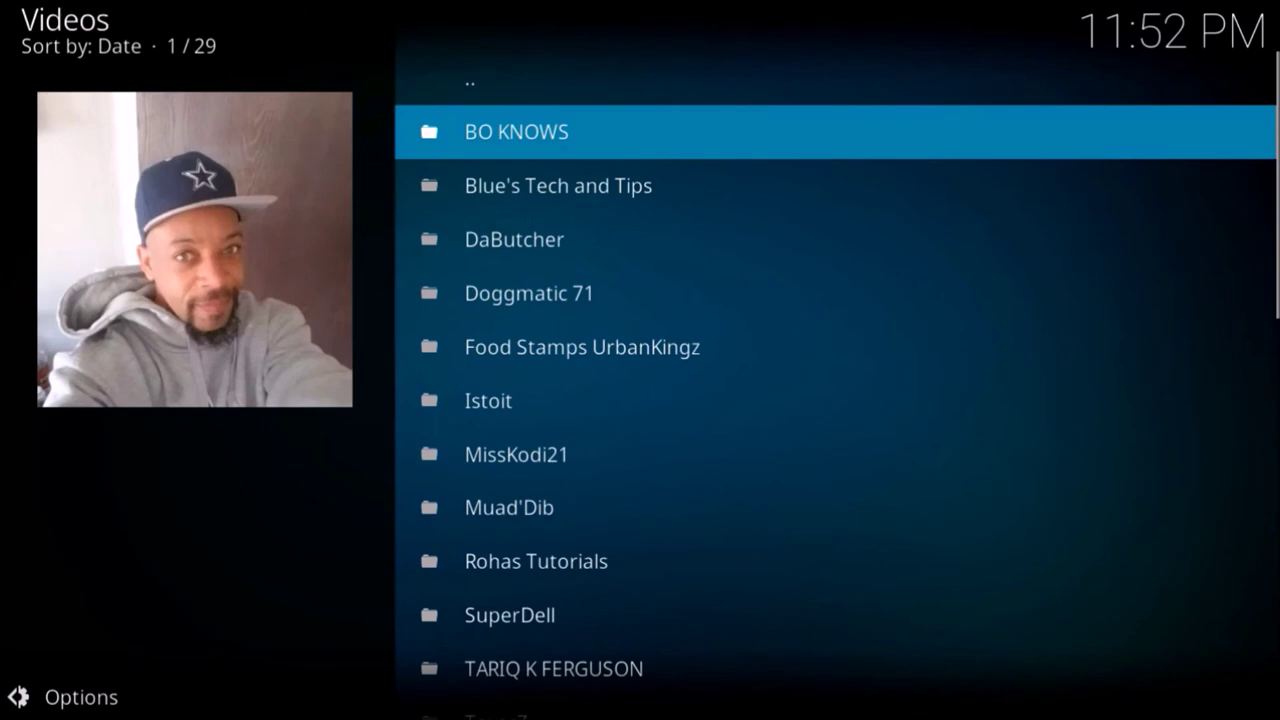
Open the add-on's main Live folder, listed below Skymashi TV
{"action": "key", "text": "Down"}
{"action": "key", "text": "Down"}
{"action": "key", "text": "Down"}
{"action": "key", "text": "Down"}
{"action": "key", "text": "Down"}
{"action": "key", "text": "Down"}
{"action": "key", "text": "Down"}
{"action": "key", "text": "Down"}
{"action": "key", "text": "Down"}
{"action": "key", "text": "Down"}
{"action": "key", "text": "Down"}
{"action": "key", "text": "Down"}
{"action": "key", "text": "Down"}
{"action": "key", "text": "Down"}
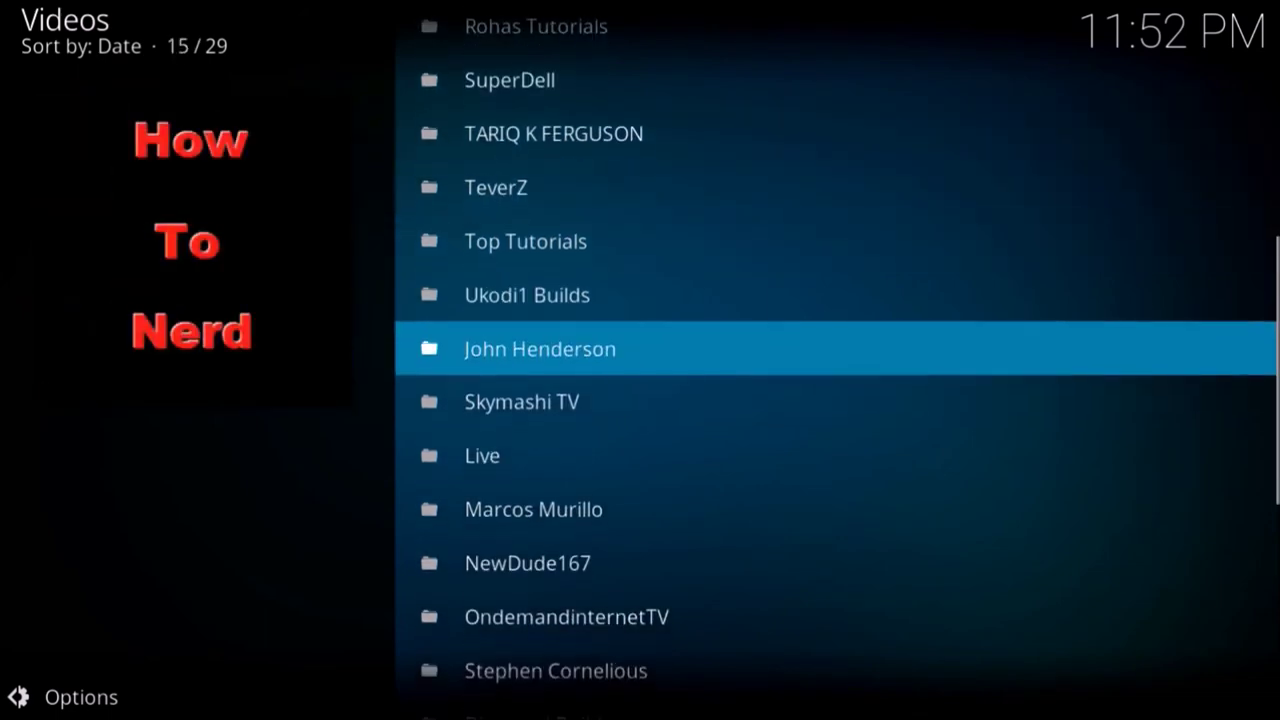
{"action": "key", "text": "Down"}
{"action": "key", "text": "Down"}
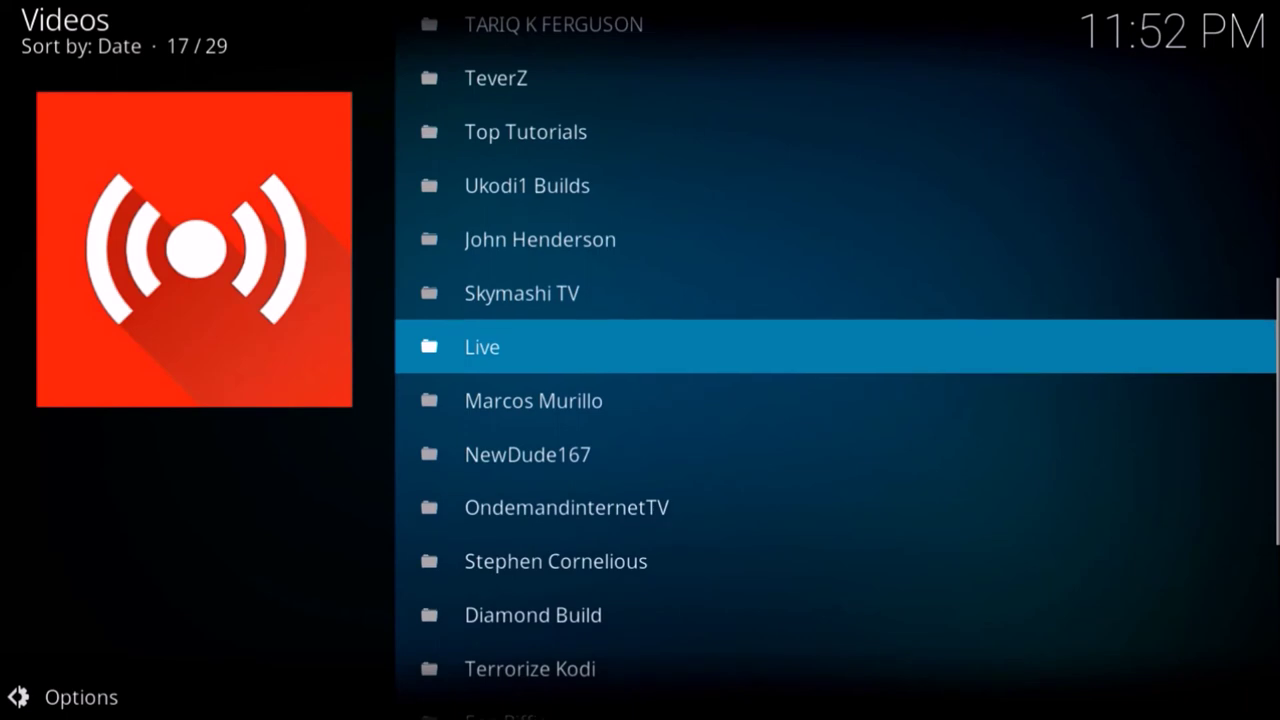
{"action": "key", "text": "Return"}
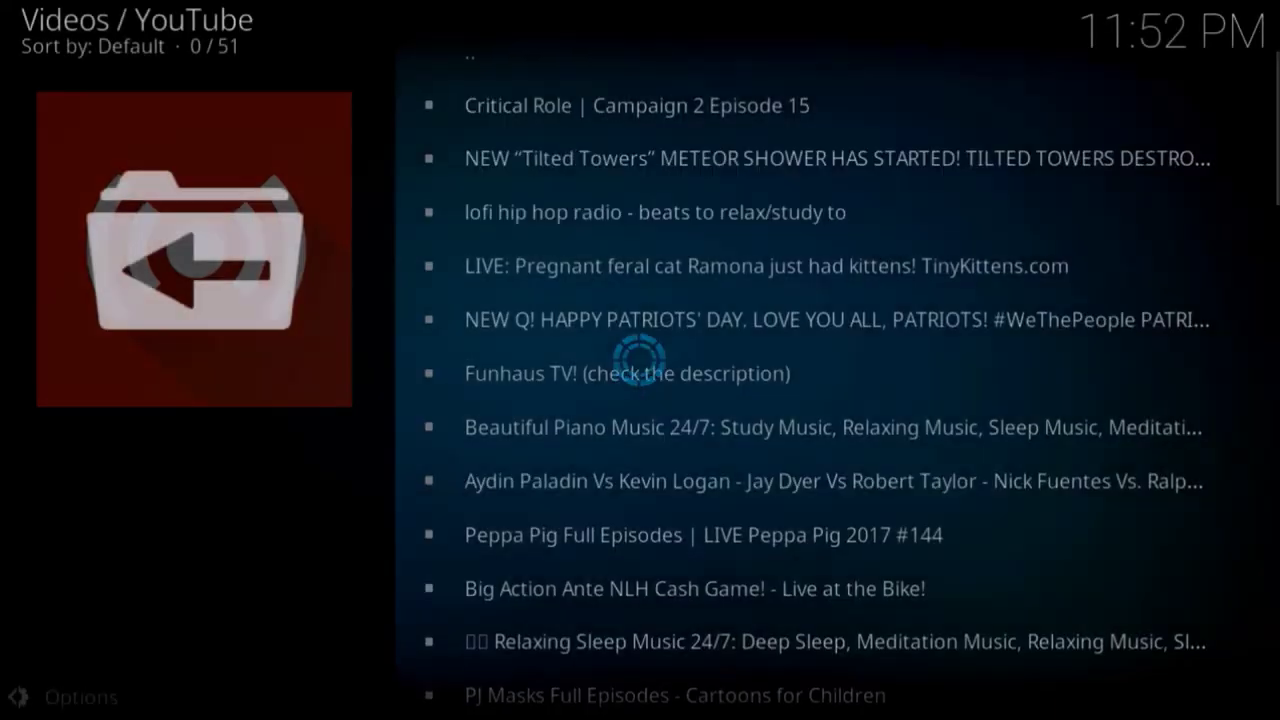
Examine the live streams on offer, from Critical Role down to the second Relaxing Sleep Music 24/7 entry
{"action": "key", "text": "Down"}
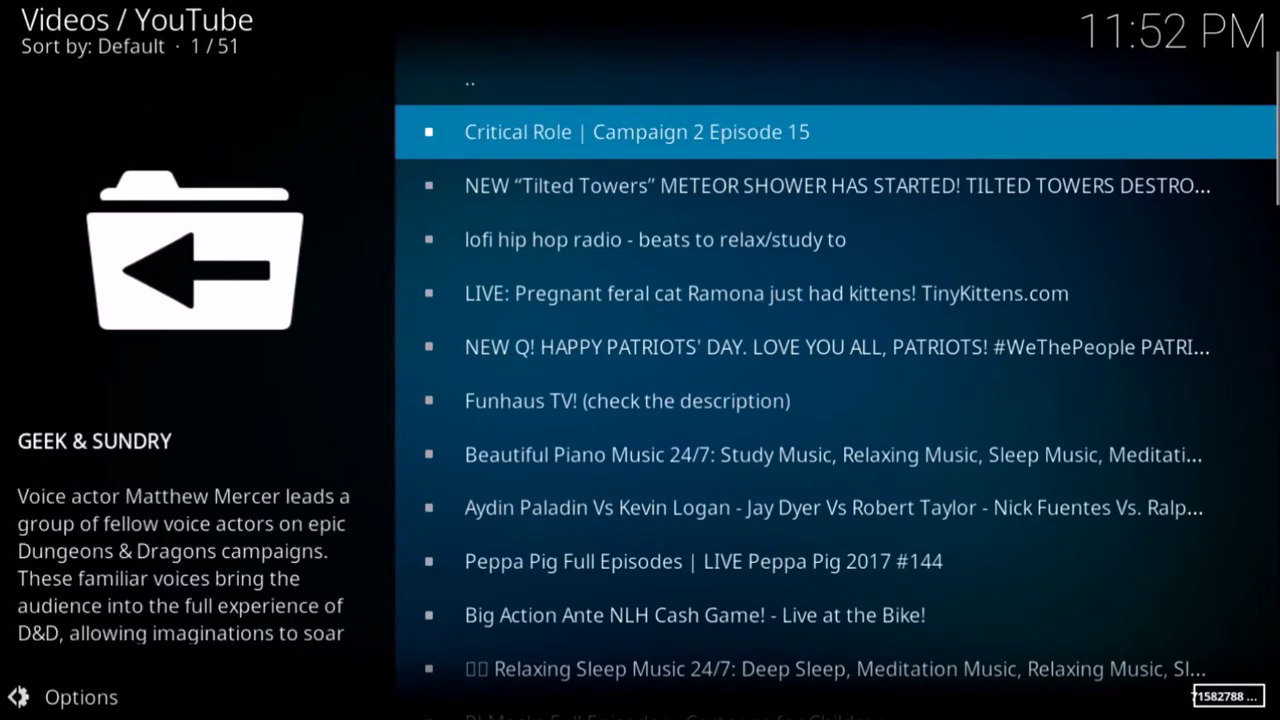
{"action": "key", "text": "Down"}
{"action": "key", "text": "Down"}
{"action": "key", "text": "Down"}
{"action": "key", "text": "Down"}
{"action": "key", "text": "Down"}
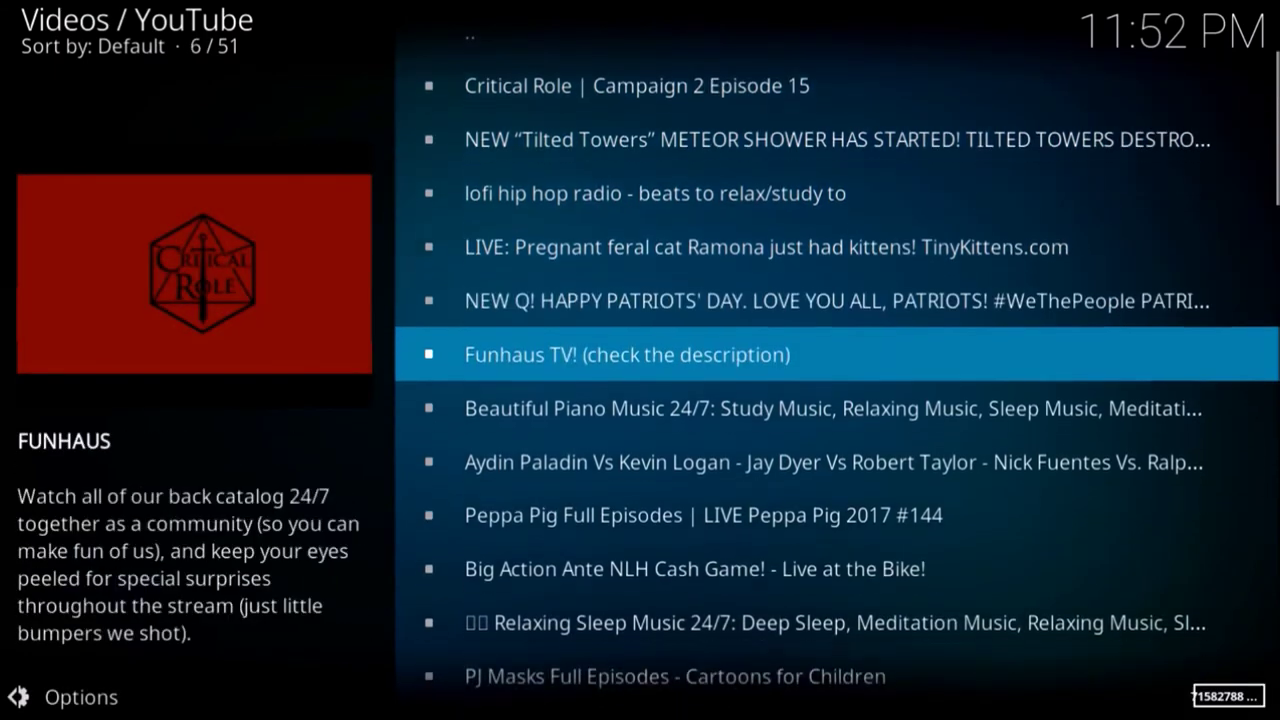
{"action": "key", "text": "Down"}
{"action": "key", "text": "Down"}
{"action": "key", "text": "Down"}
{"action": "key", "text": "Down"}
{"action": "key", "text": "Down"}
{"action": "key", "text": "Down"}
{"action": "key", "text": "Down"}
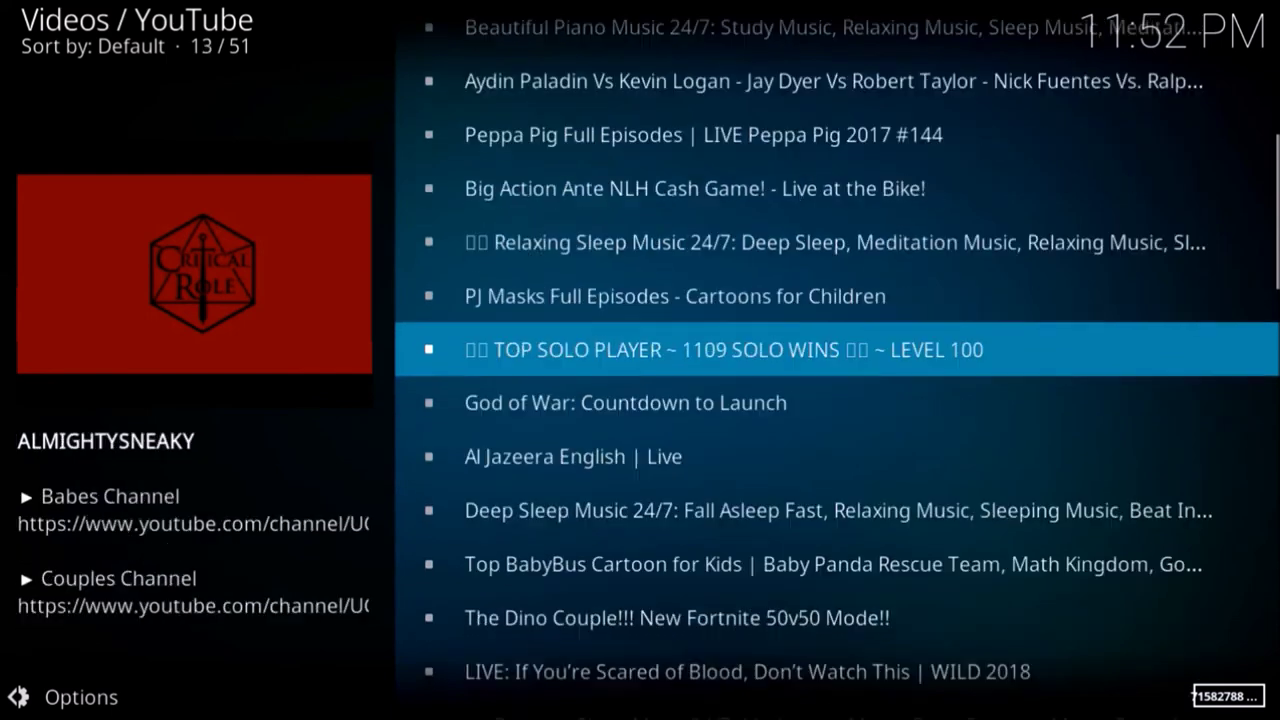
{"action": "key", "text": "Down"}
{"action": "key", "text": "Down"}
{"action": "key", "text": "Down"}
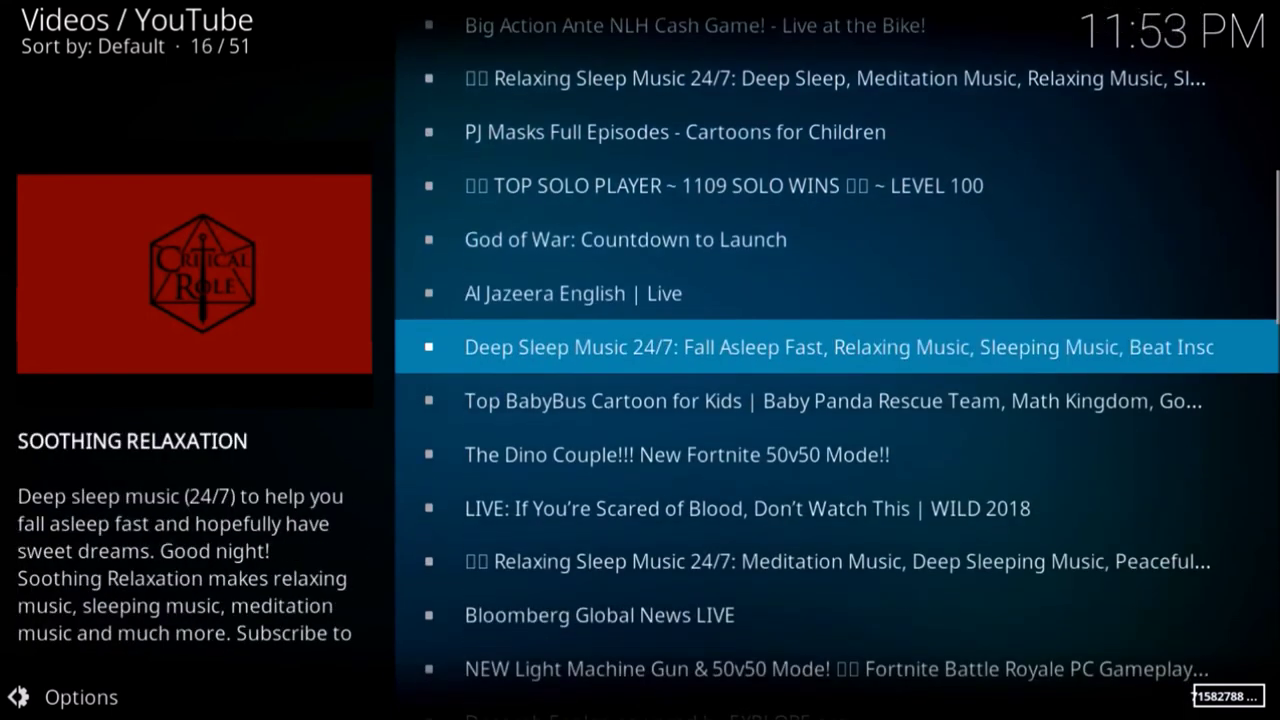
{"action": "key", "text": "Down"}
{"action": "key", "text": "Down"}
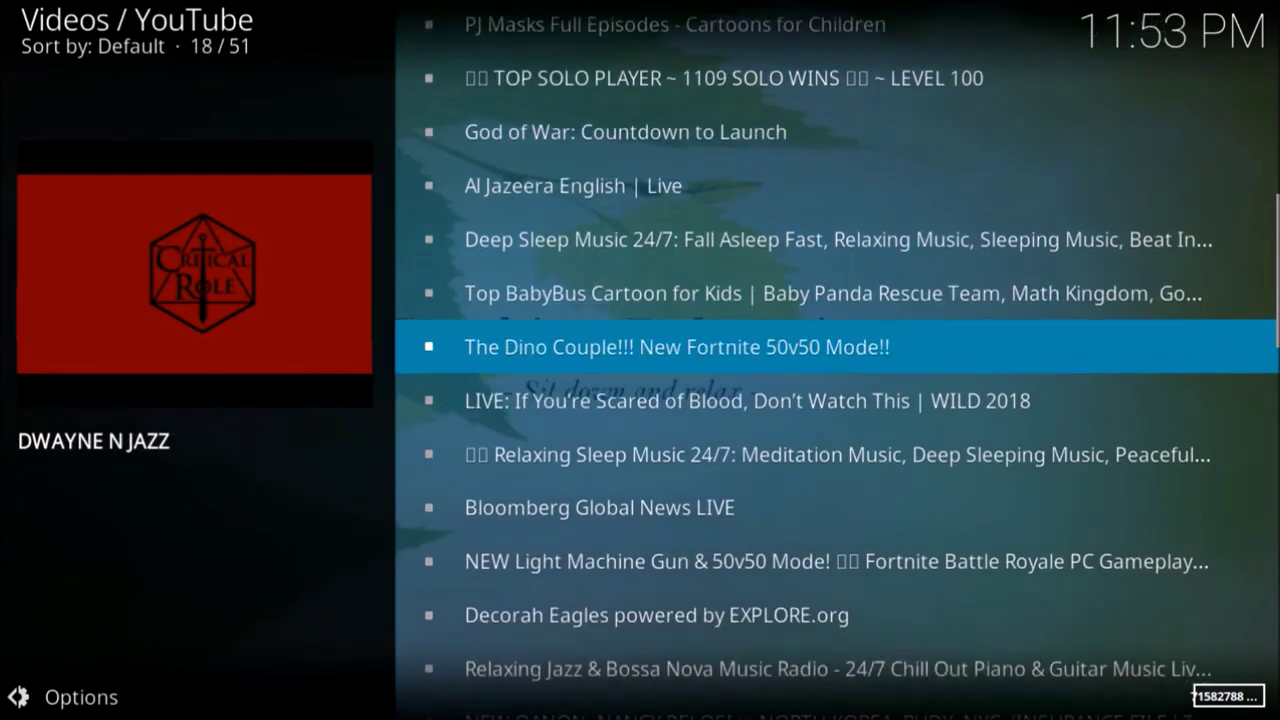
{"action": "key", "text": "Down"}
{"action": "key", "text": "Down"}
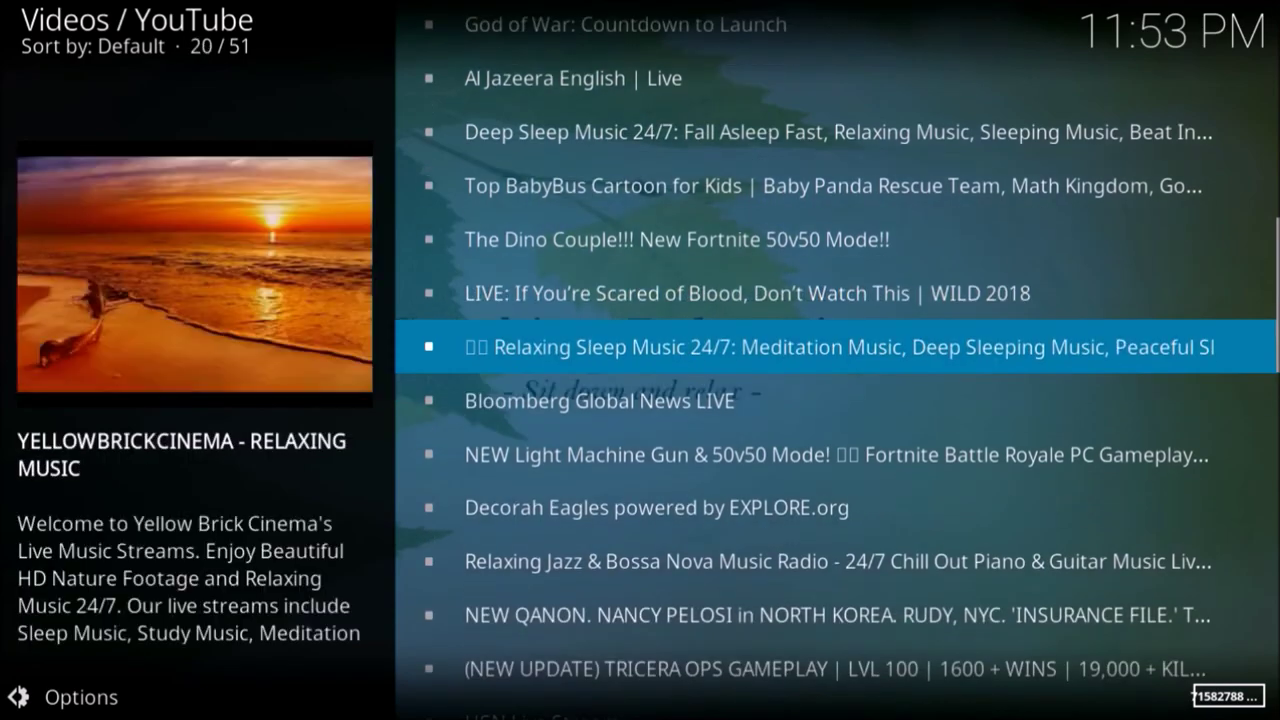
Go back up through the live stream list and return to the add-on's channel folders
{"action": "key", "text": "Up"}
{"action": "key", "text": "Up"}
{"action": "key", "text": "Up"}
{"action": "key", "text": "Up"}
{"action": "key", "text": "Up"}
{"action": "key", "text": "Up"}
{"action": "key", "text": "Up"}
{"action": "key", "text": "Up"}
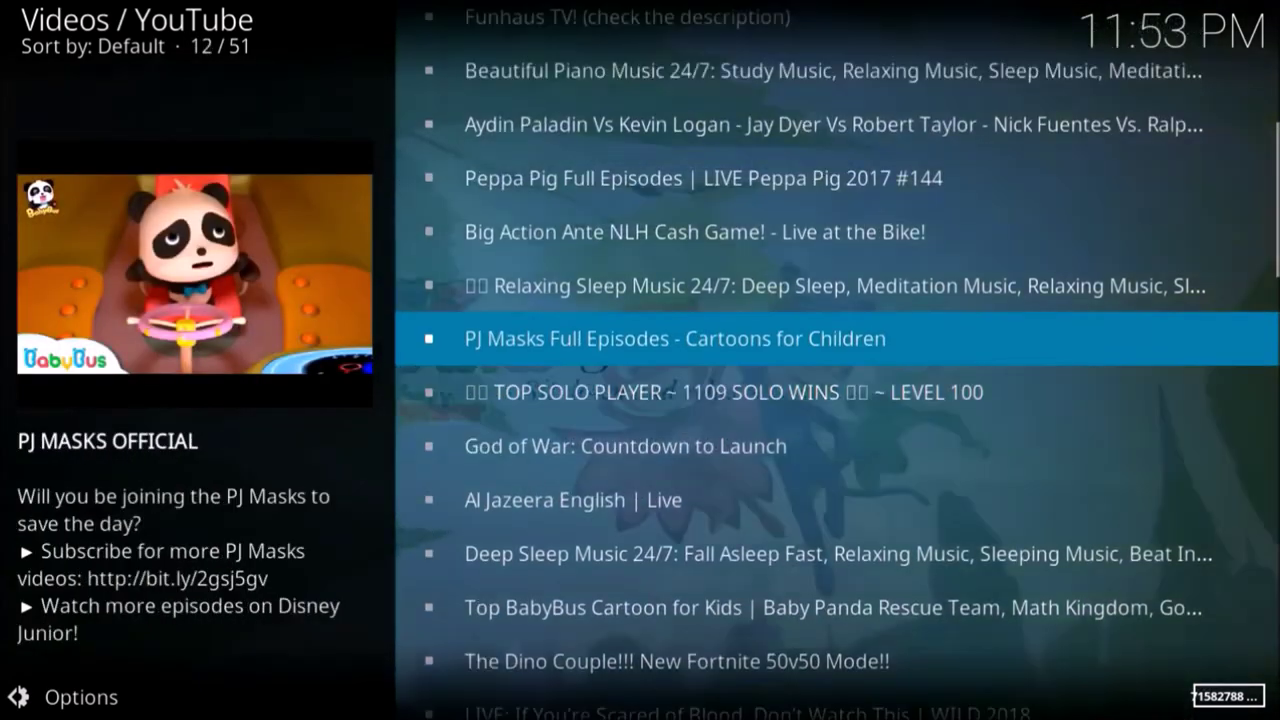
{"action": "key", "text": "Up"}
{"action": "key", "text": "Up"}
{"action": "key", "text": "Up"}
{"action": "key", "text": "Up"}
{"action": "key", "text": "Up"}
{"action": "key", "text": "Up"}
{"action": "key", "text": "Up"}
{"action": "key", "text": "Up"}
{"action": "key", "text": "Up"}
{"action": "key", "text": "Up"}
{"action": "key", "text": "Up"}
{"action": "key", "text": "Up"}
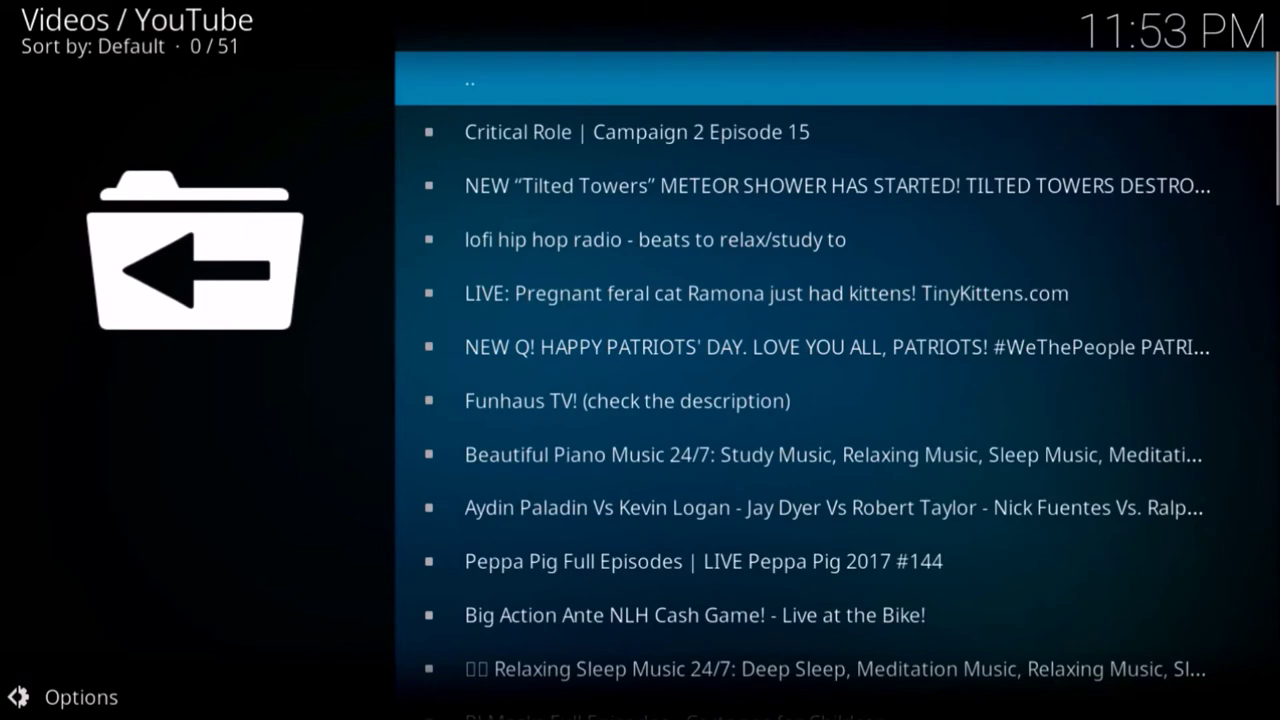
{"action": "key", "text": "Return"}
Look over the channel folders between NewDude167 and SuperDell, and open the SuperDell channel
{"action": "key", "text": "Down"}
{"action": "key", "text": "Down"}
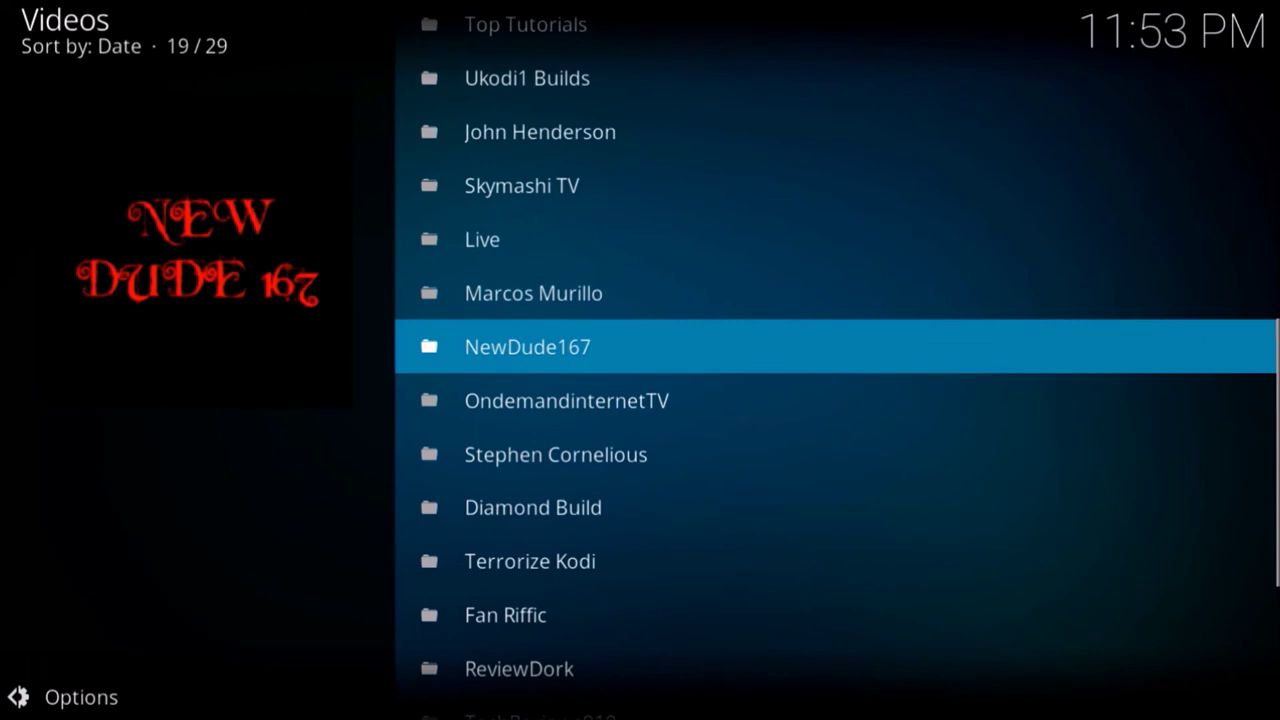
{"action": "key", "text": "Up"}
{"action": "key", "text": "Up"}
{"action": "key", "text": "Up"}
{"action": "key", "text": "Up"}
{"action": "key", "text": "Up"}
{"action": "key", "text": "Up"}
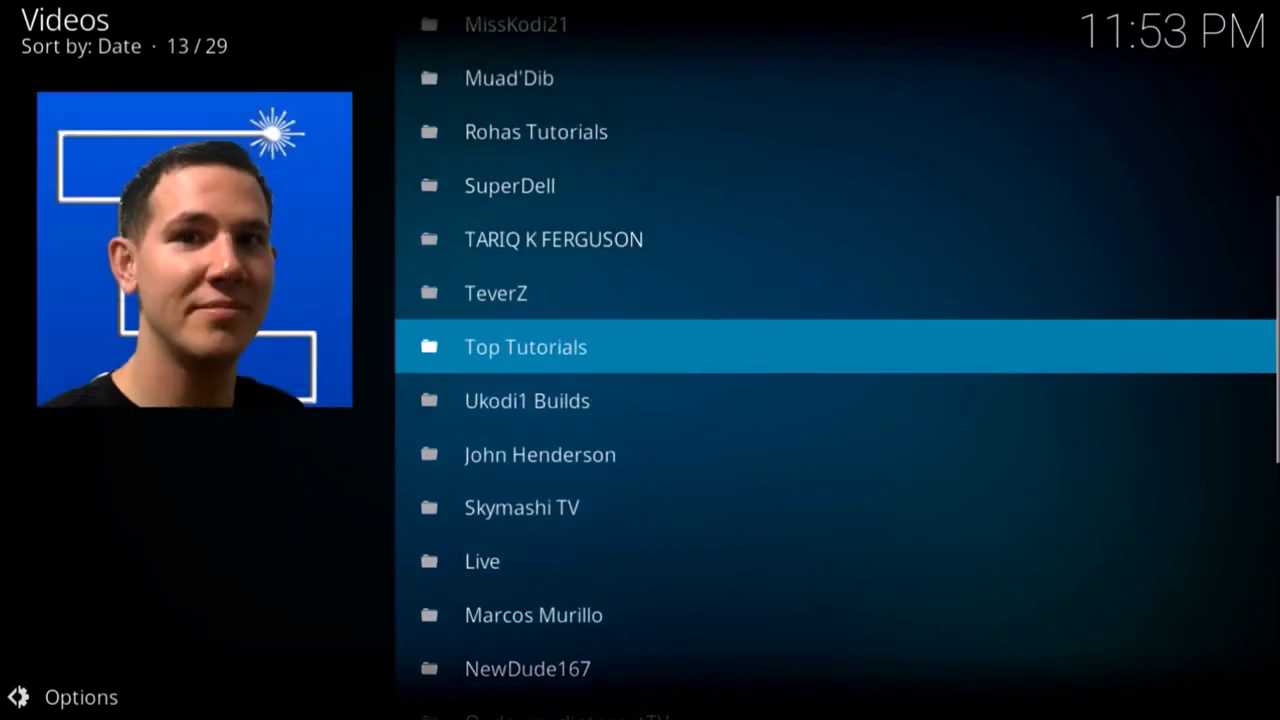
{"action": "key", "text": "Up"}
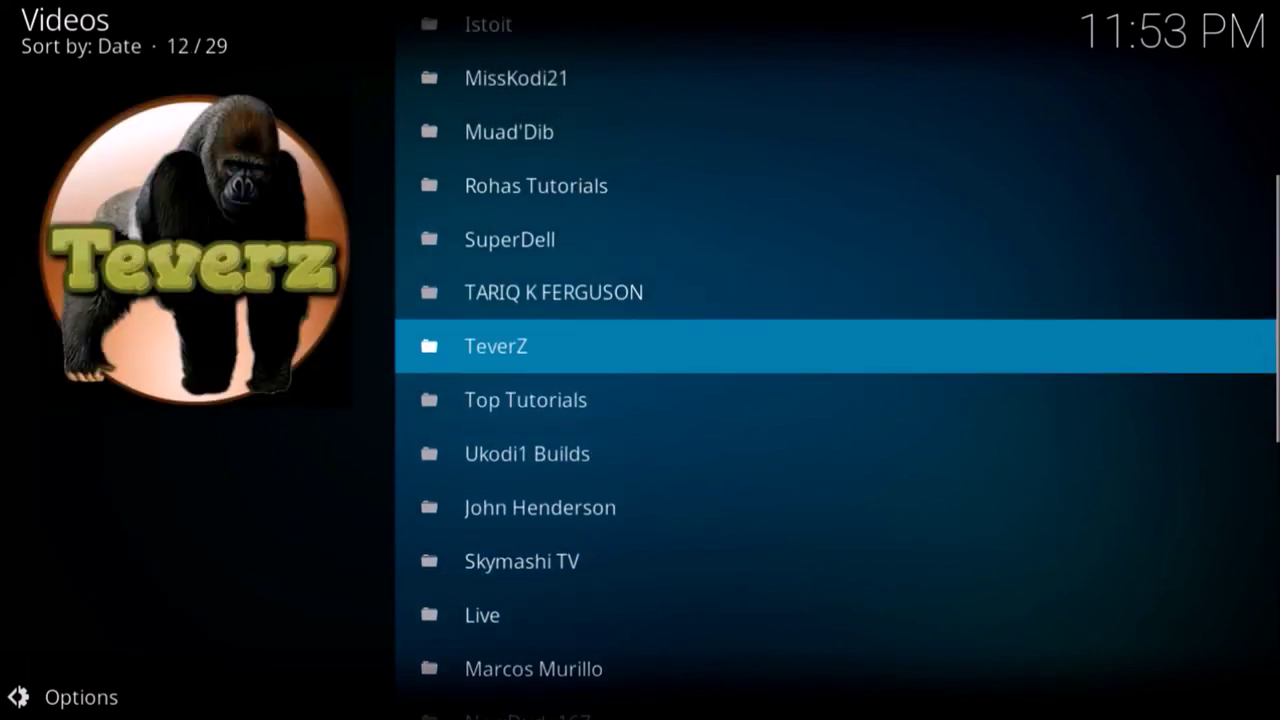
{"action": "key", "text": "Up"}
{"action": "key", "text": "Up"}
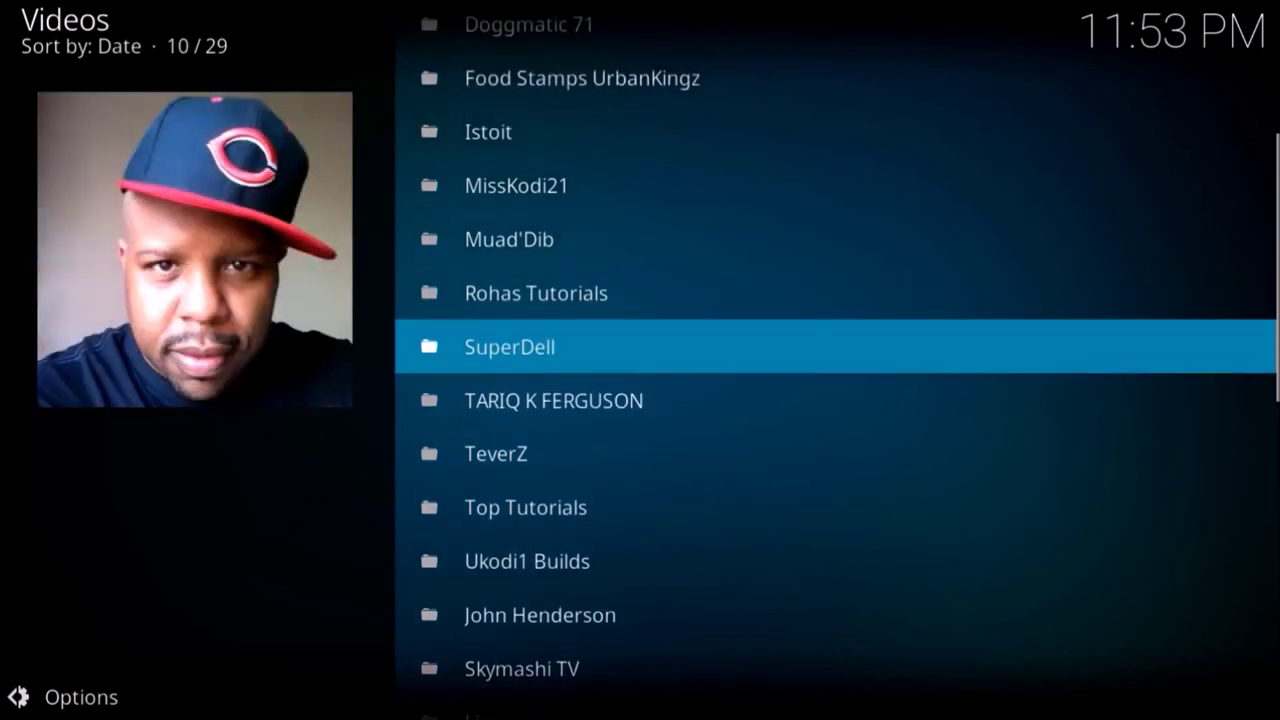
{"action": "key", "text": "Return"}
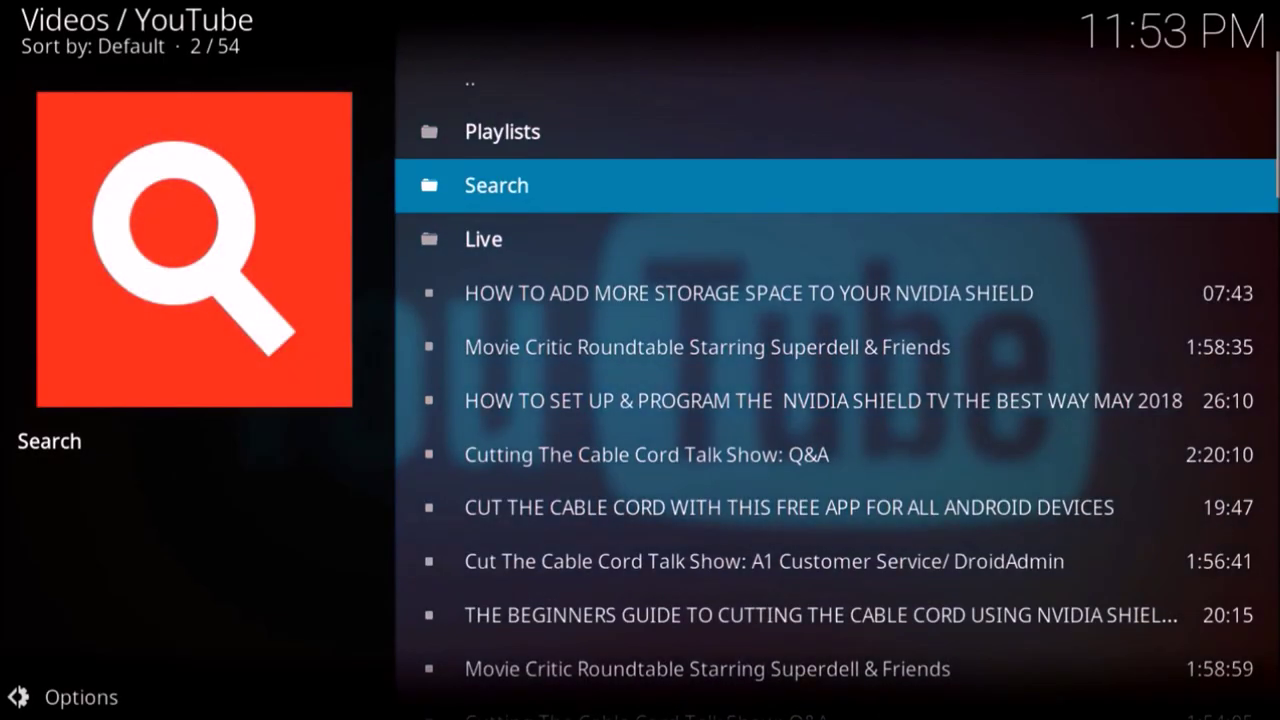
Search the SuperDell channel for "nvidia shield"
{"action": "key", "text": "Return"}
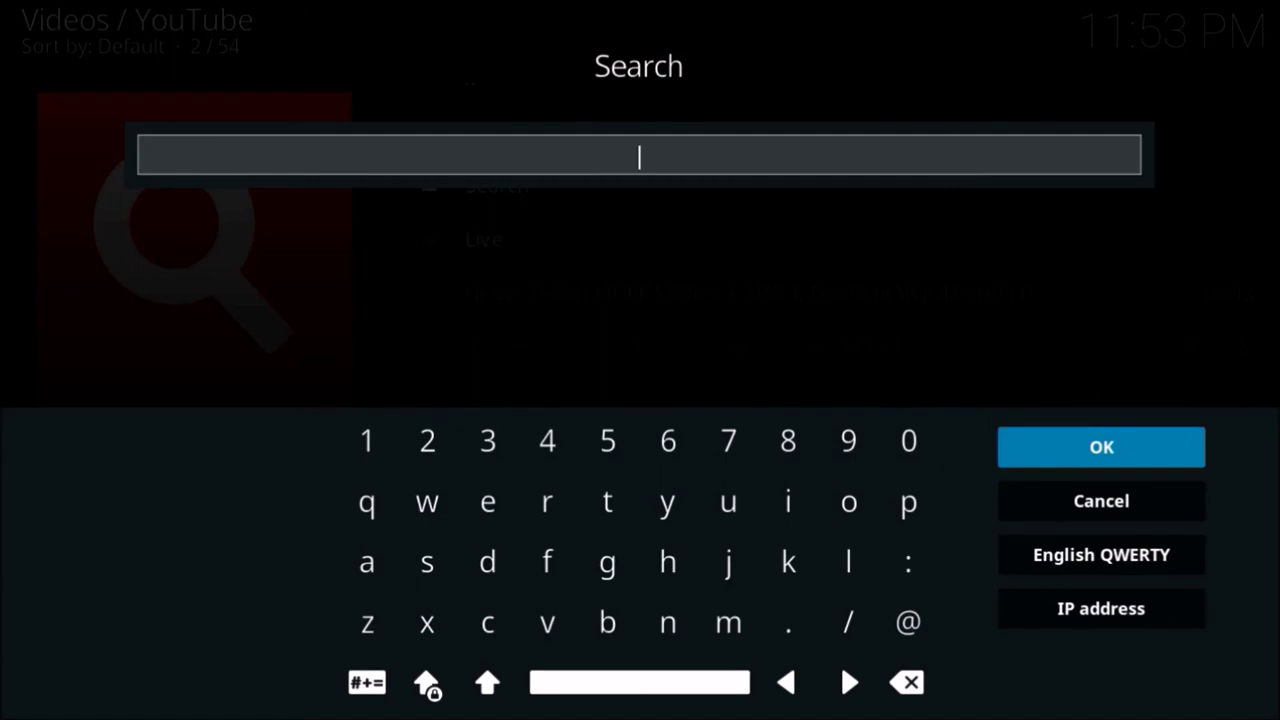
{"action": "type", "text": "nvidia s"}
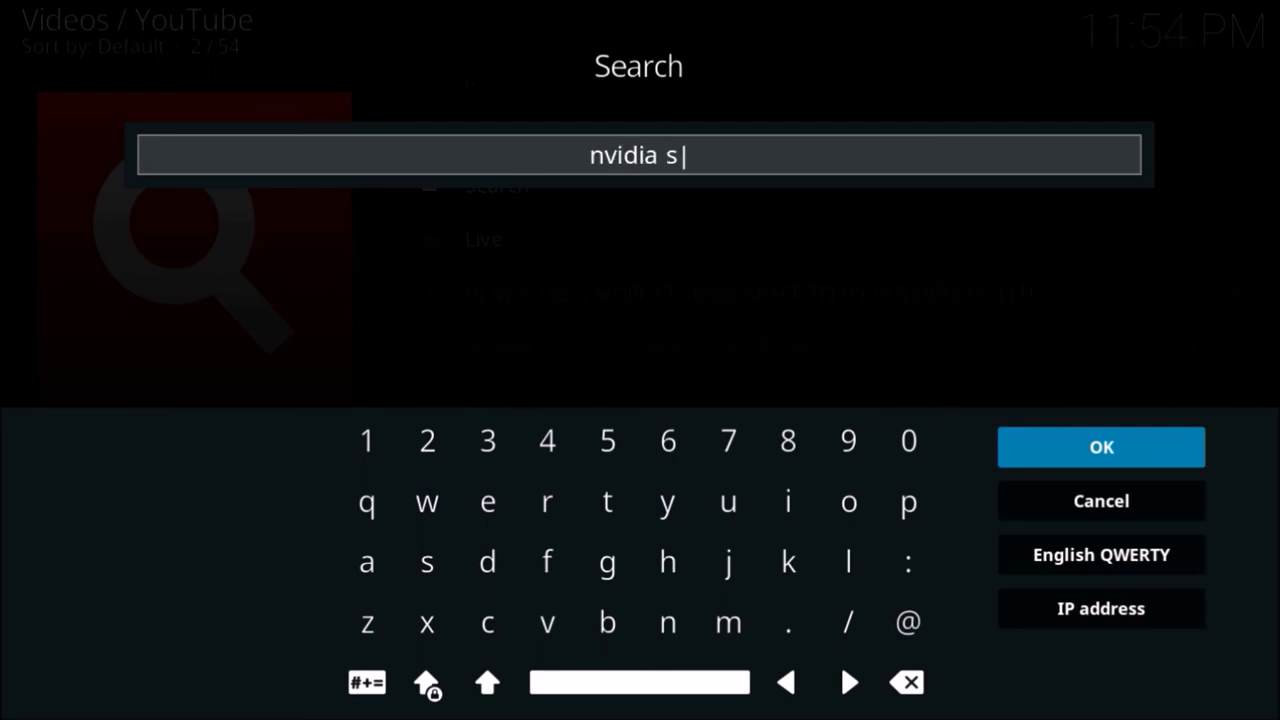
{"action": "type", "text": "hield"}
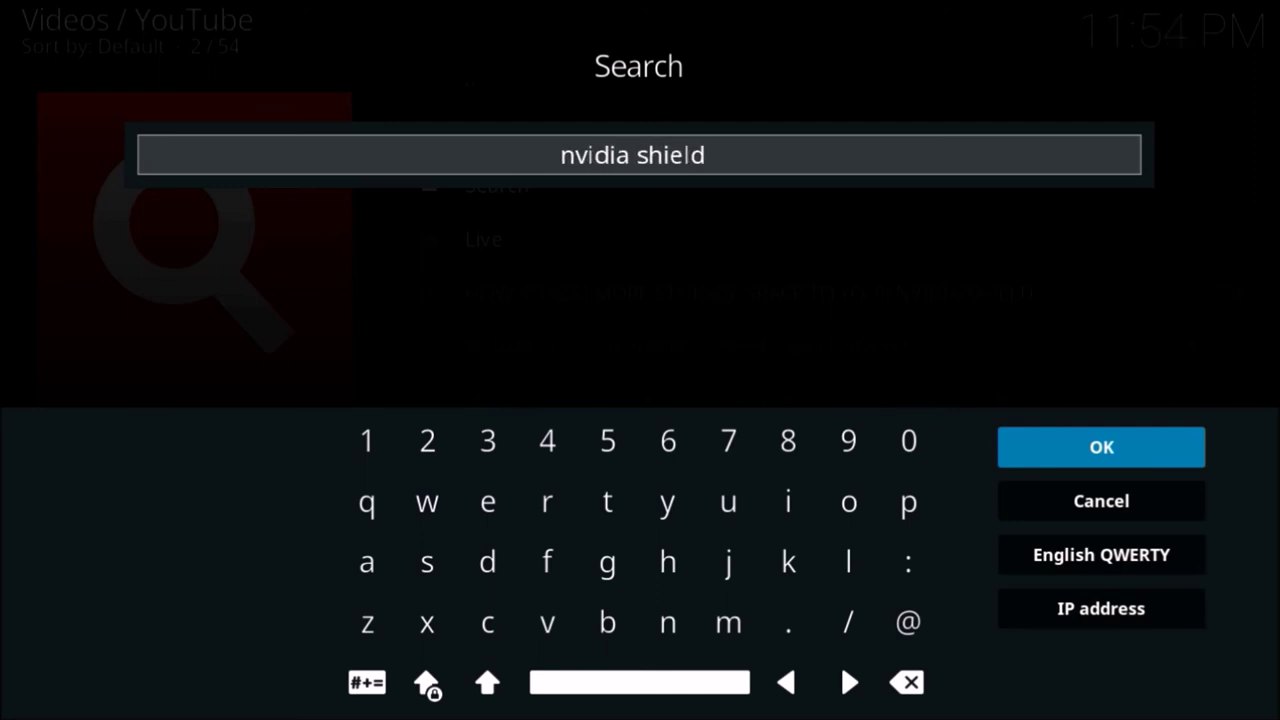
{"action": "key", "text": "Return"}
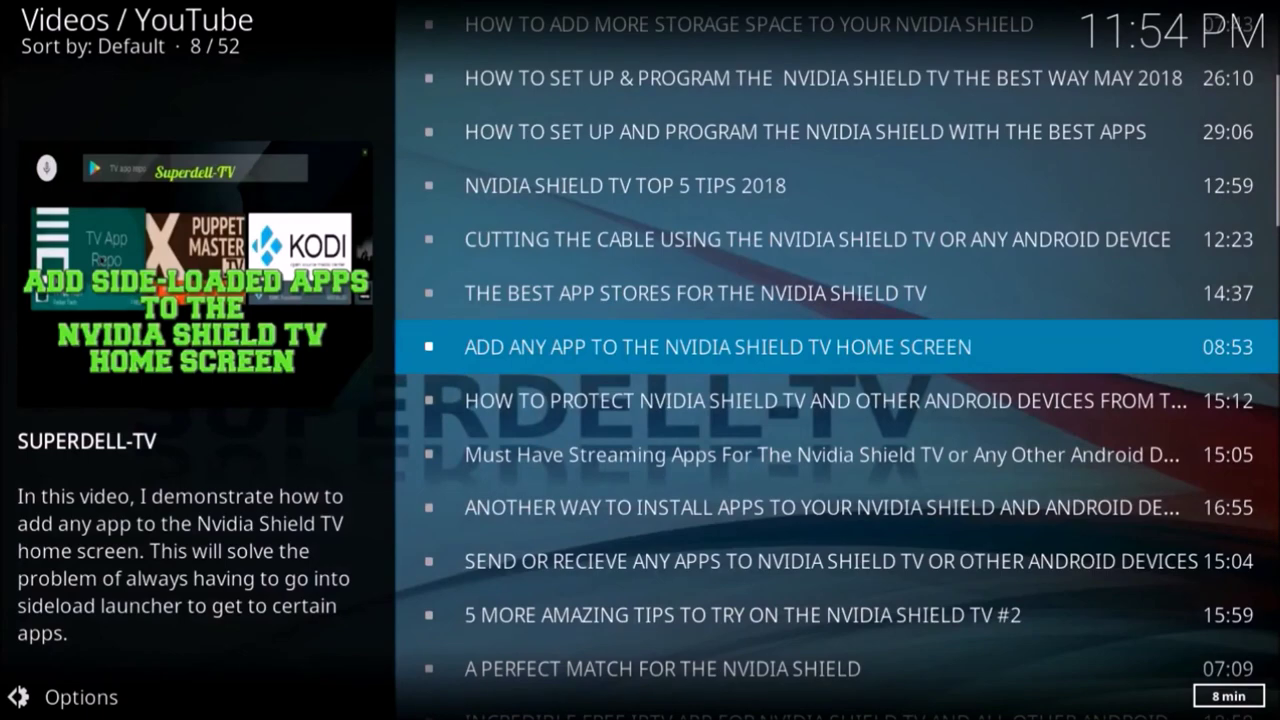
Look through the Nvidia Shield search results in the SuperDell channel and return to the add-on's channel list
{"action": "key", "text": "Down"}
{"action": "key", "text": "Down"}
{"action": "key", "text": "Down"}
{"action": "key", "text": "Down"}
{"action": "key", "text": "Down"}
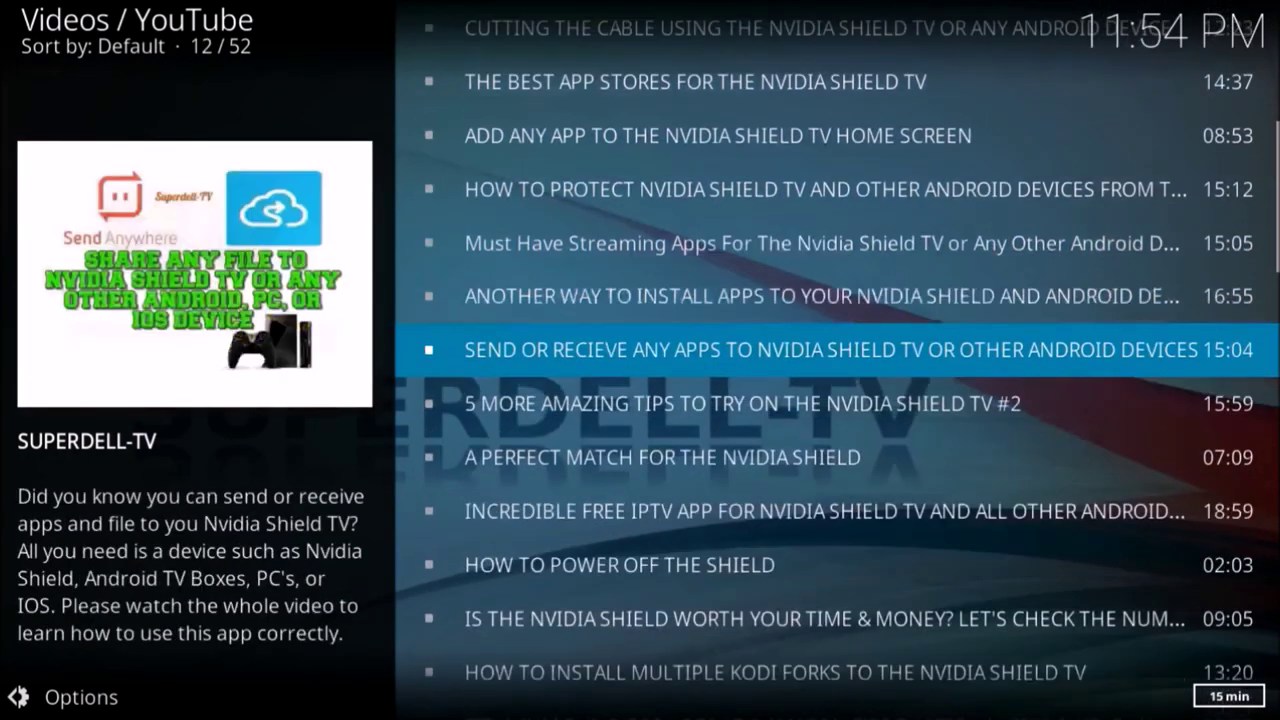
{"action": "key", "text": "Down"}
{"action": "key", "text": "Down"}
{"action": "key", "text": "Up"}
{"action": "key", "text": "Up"}
{"action": "key", "text": "Up"}
{"action": "key", "text": "Up"}
{"action": "key", "text": "Up"}
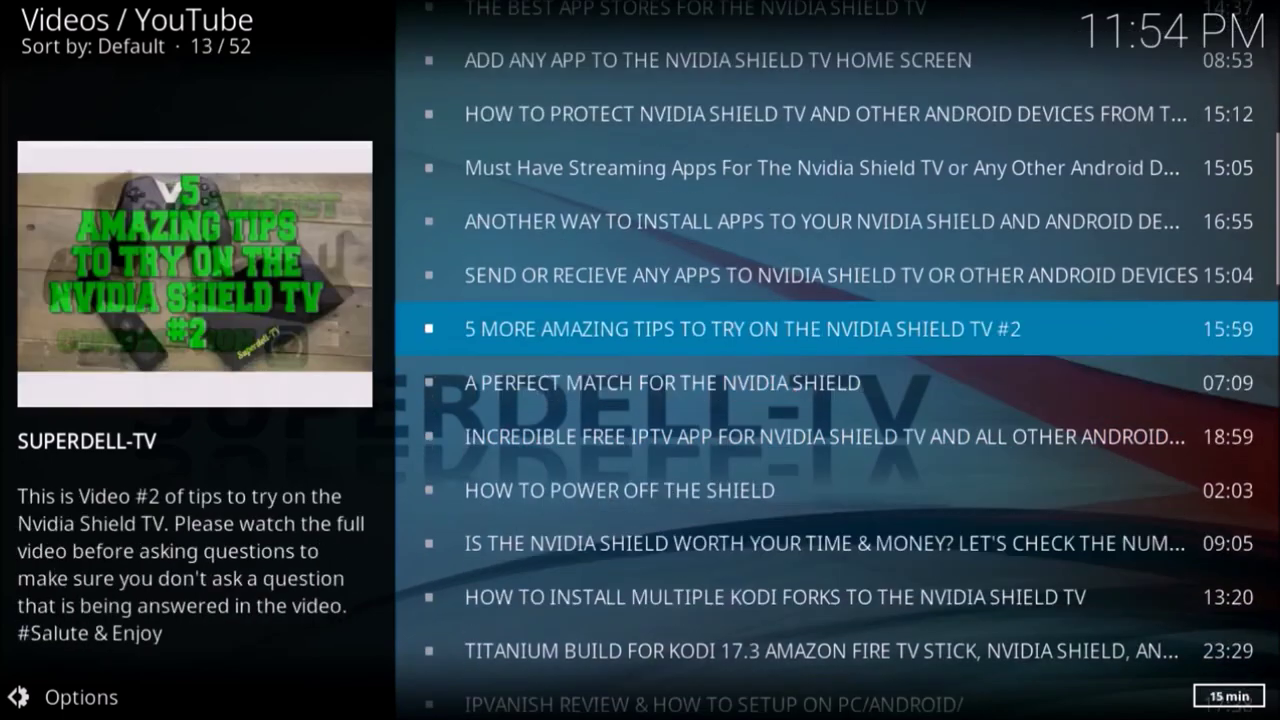
{"action": "key", "text": "Up"}
{"action": "key", "text": "Up"}
{"action": "key", "text": "Up"}
{"action": "key", "text": "Up"}
{"action": "key", "text": "Up"}
{"action": "key", "text": "Up"}
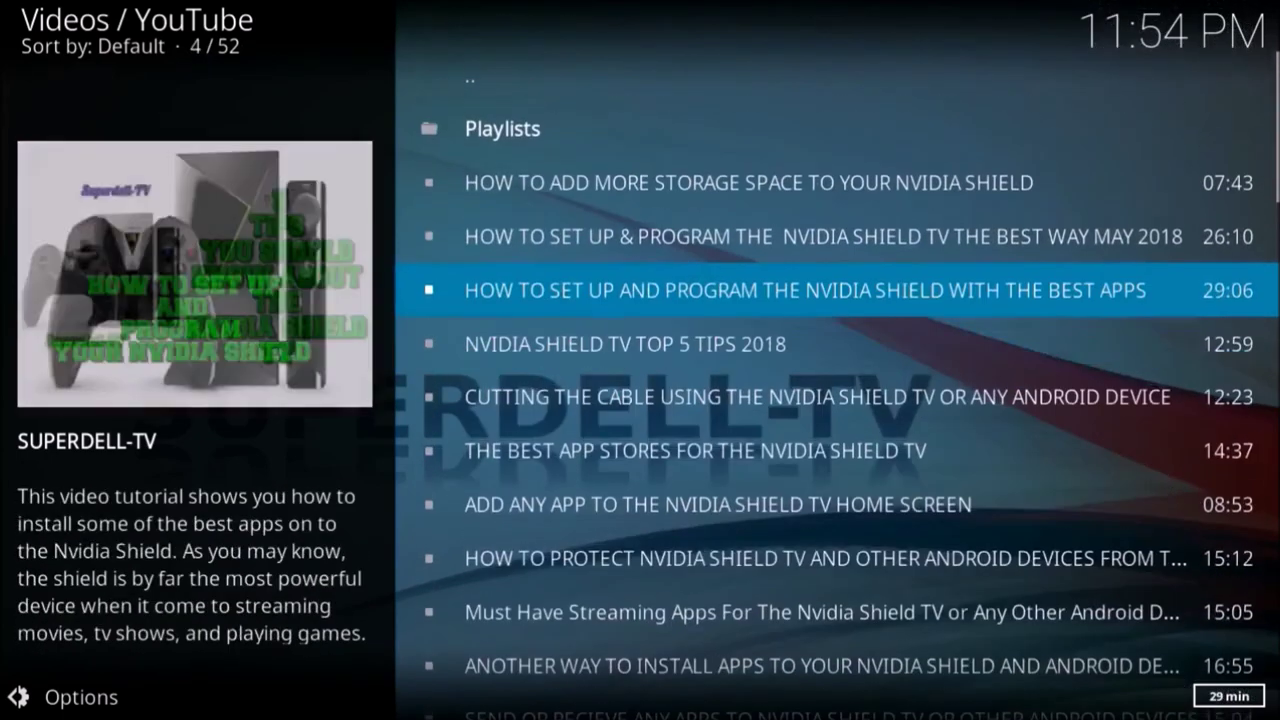
{"action": "key", "text": "Up"}
{"action": "key", "text": "Up"}
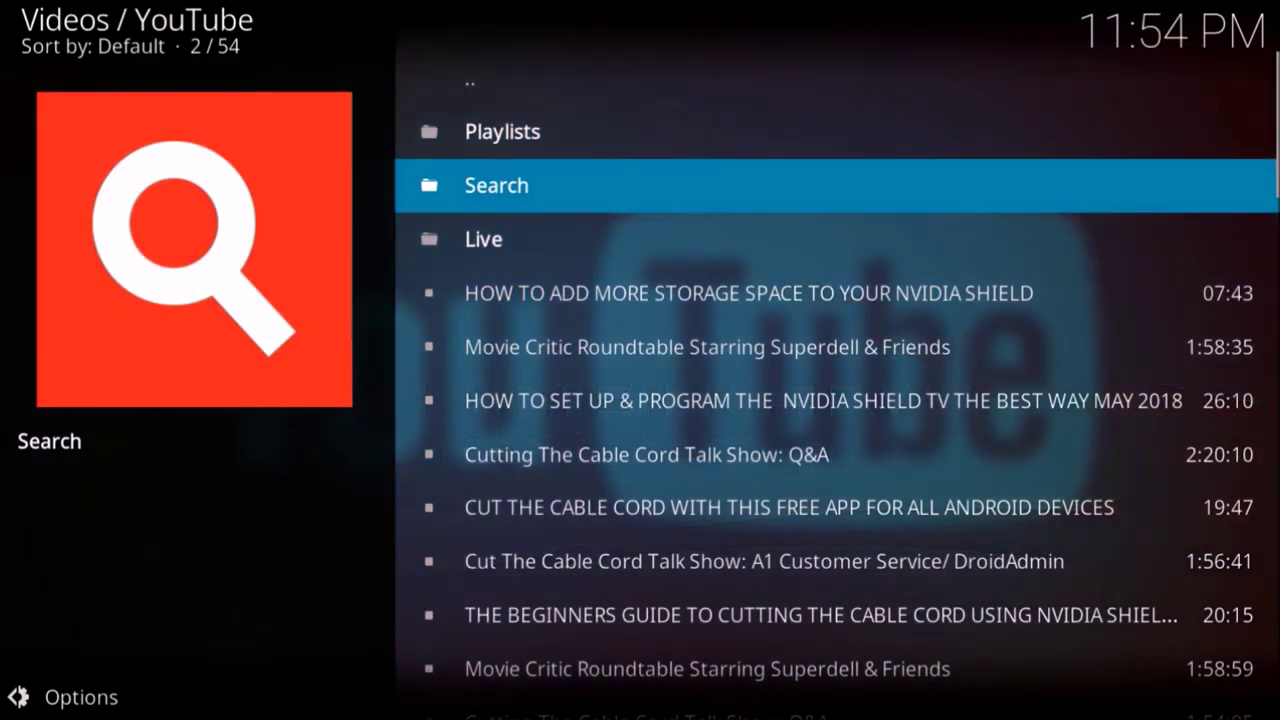
{"action": "key", "text": "BackSpace"}
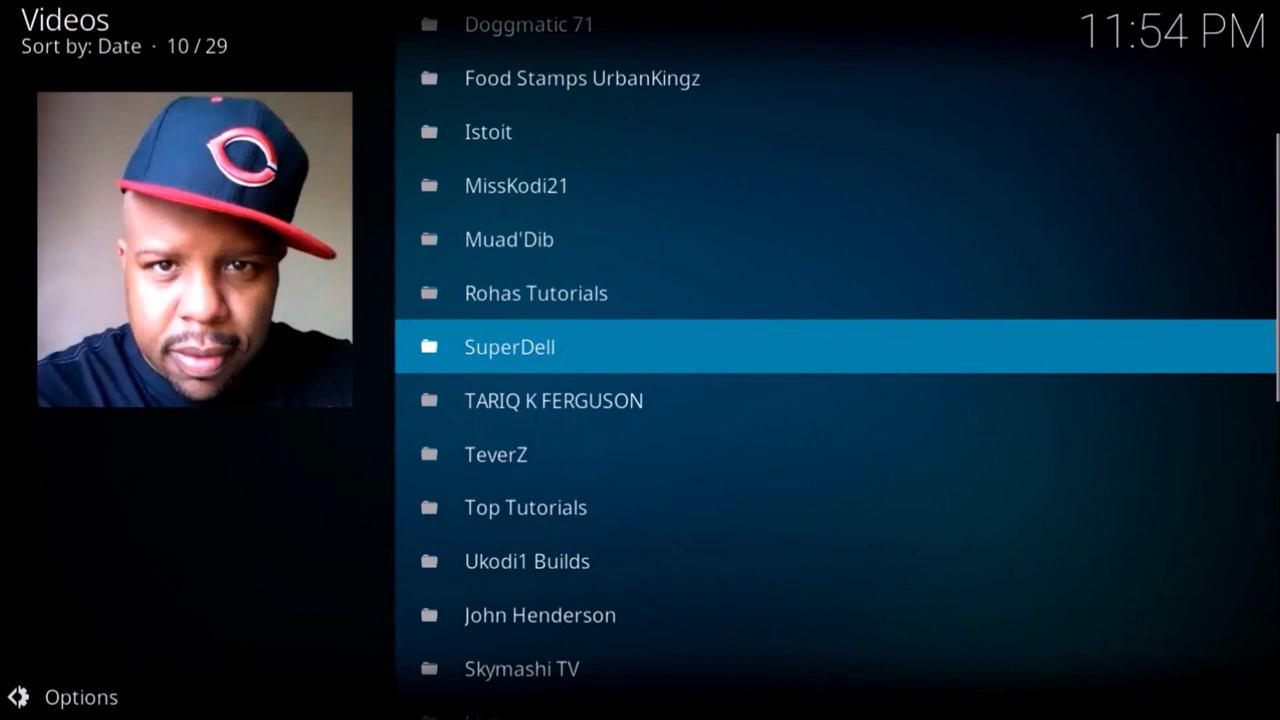
Browse the channel folders below SuperDell and open the one between OndemandinternetTV and Diamond Build
{"action": "key", "text": "Down"}
{"action": "key", "text": "Down"}
{"action": "key", "text": "Down"}
{"action": "key", "text": "Down"}
{"action": "key", "text": "Down"}
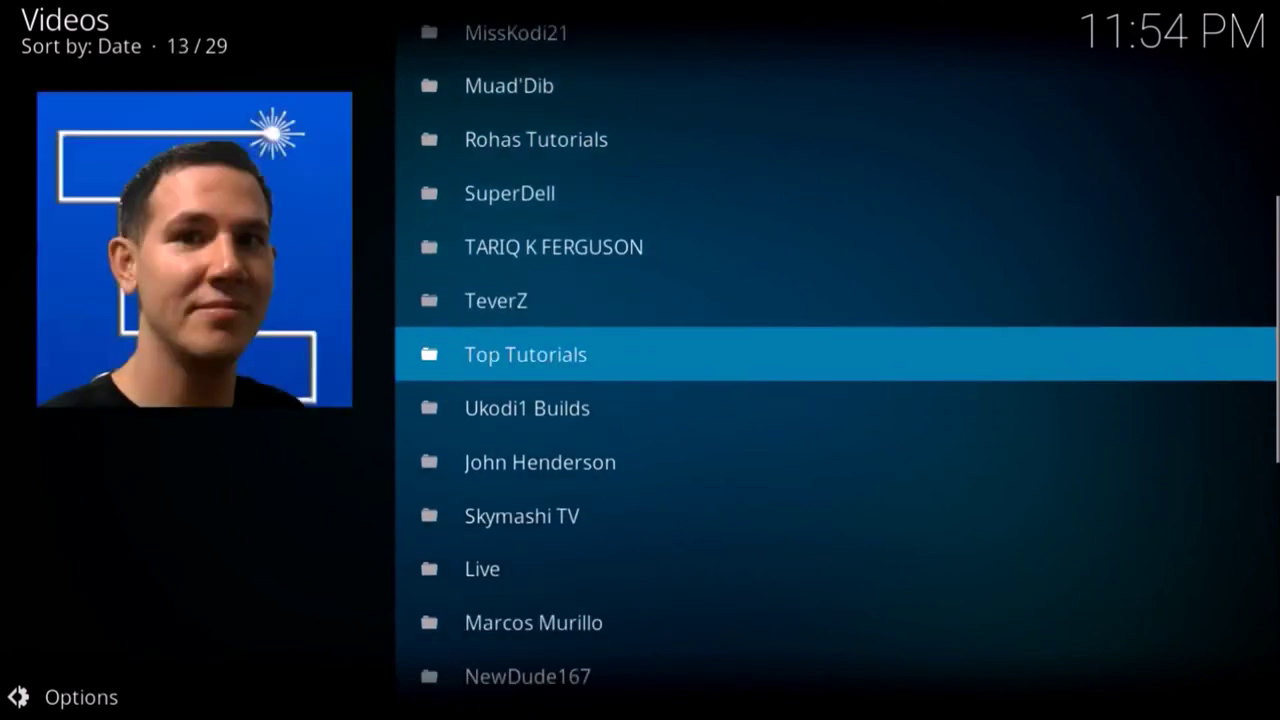
{"action": "key", "text": "Down"}
{"action": "key", "text": "Up"}
{"action": "key", "text": "Up"}
{"action": "key", "text": "Up"}
{"action": "key", "text": "Down"}
{"action": "key", "text": "Down"}
{"action": "key", "text": "Down"}
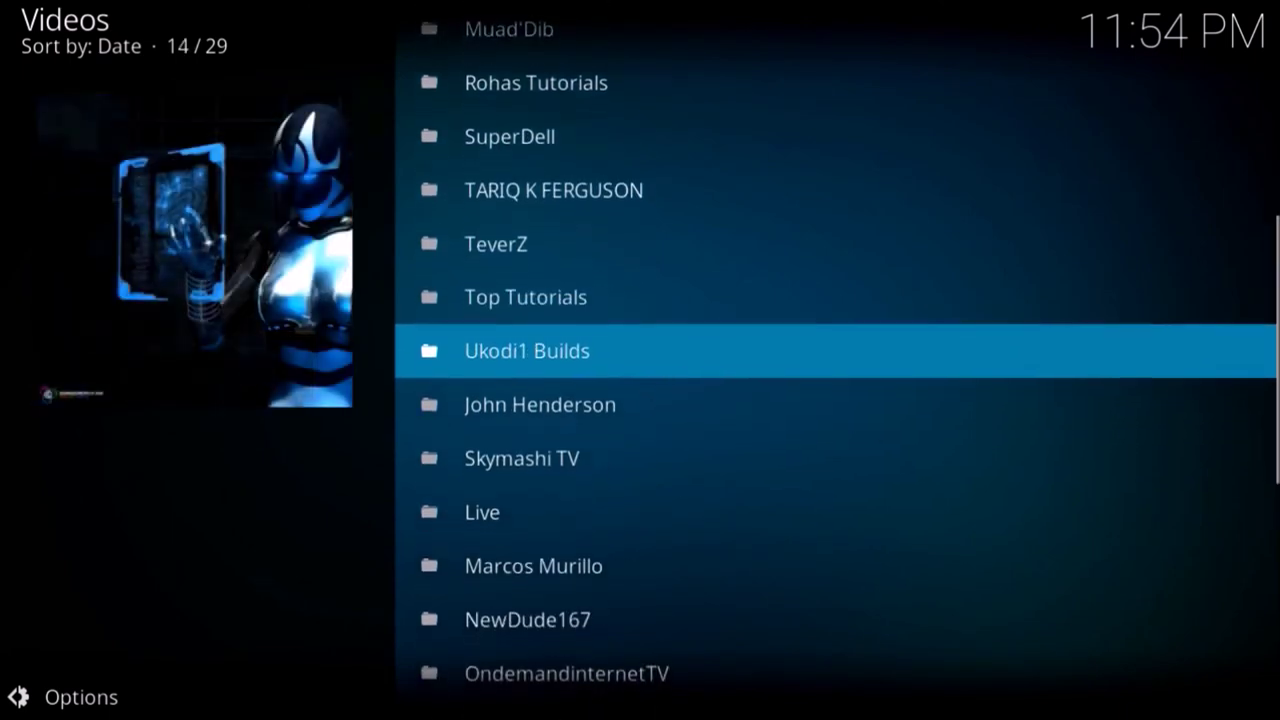
{"action": "key", "text": "Down"}
{"action": "key", "text": "Down"}
{"action": "key", "text": "Down"}
{"action": "key", "text": "Down"}
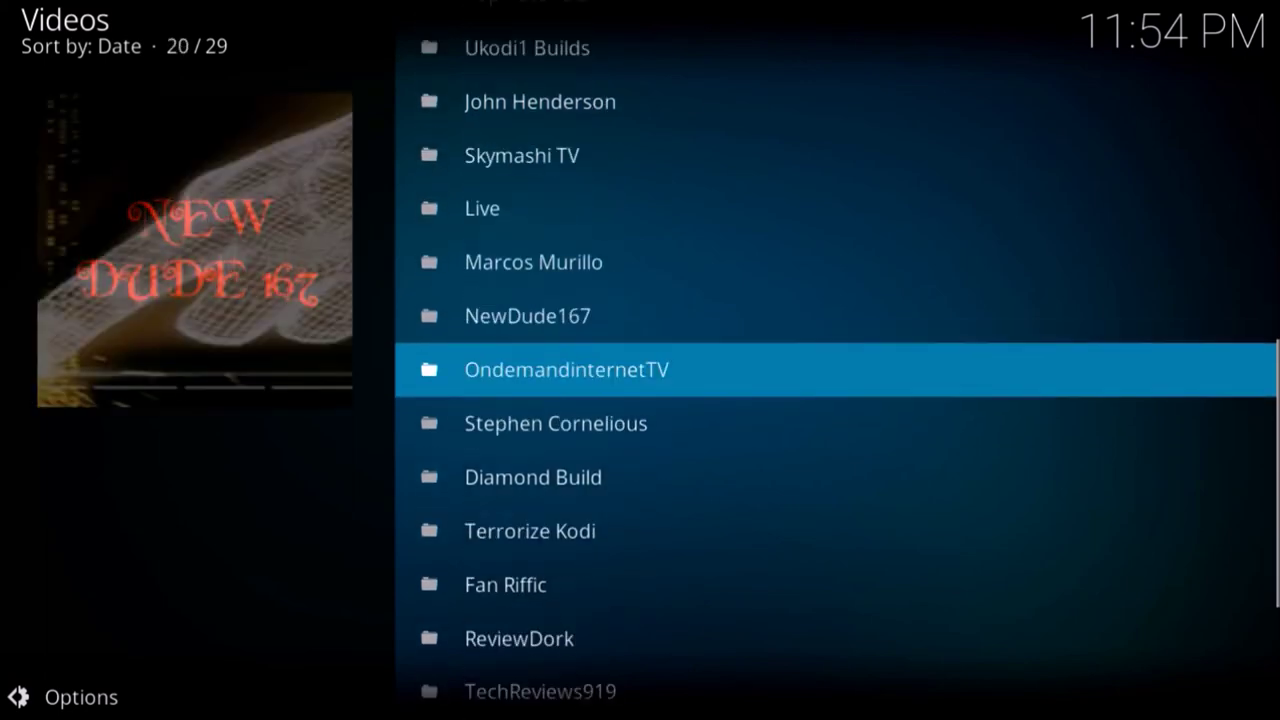
{"action": "key", "text": "Down"}
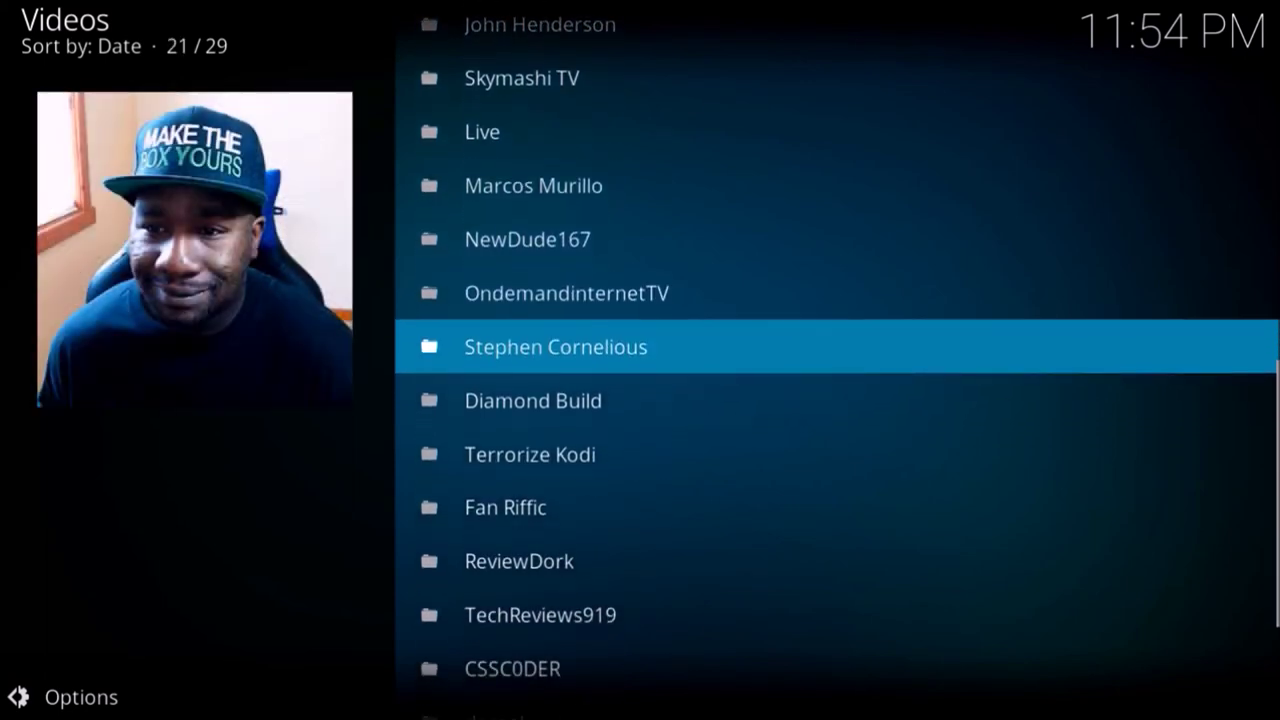
{"action": "key", "text": "Return"}
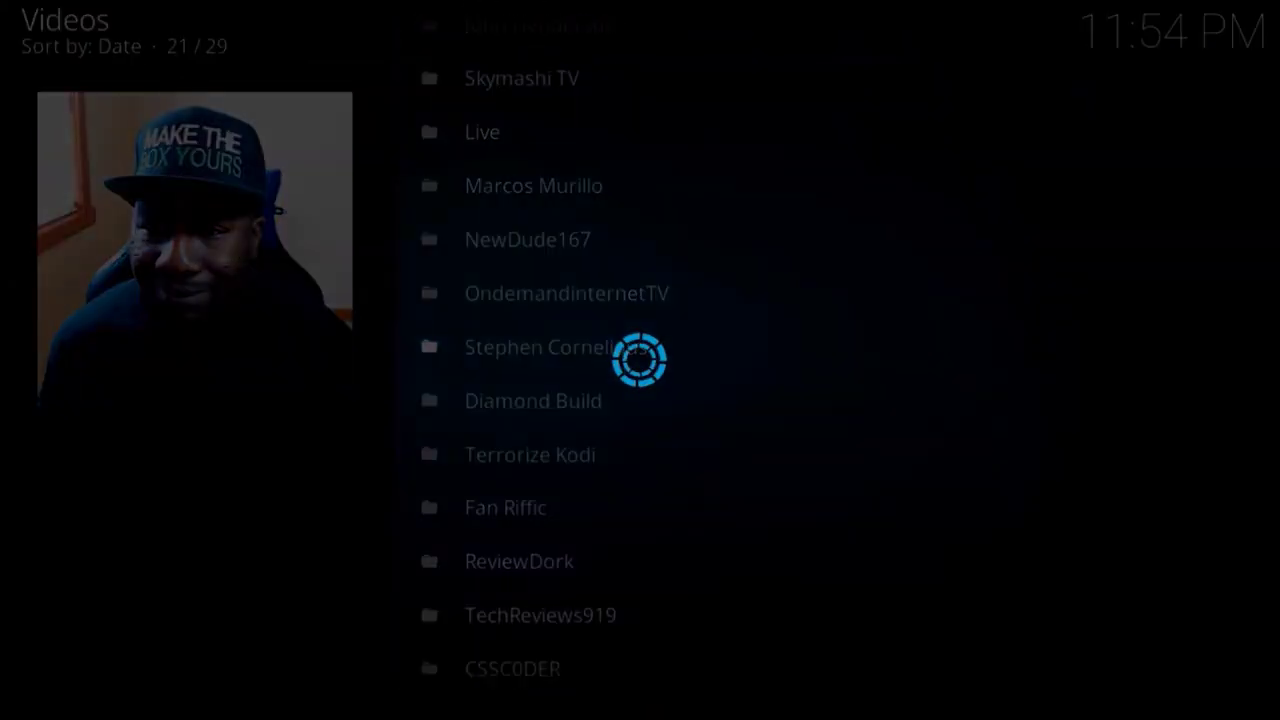
Open the channel's Playlists folder, look through its playlists down to AMAZON FIRE TV, and go back to the channel's listing
{"action": "key", "text": "Return"}
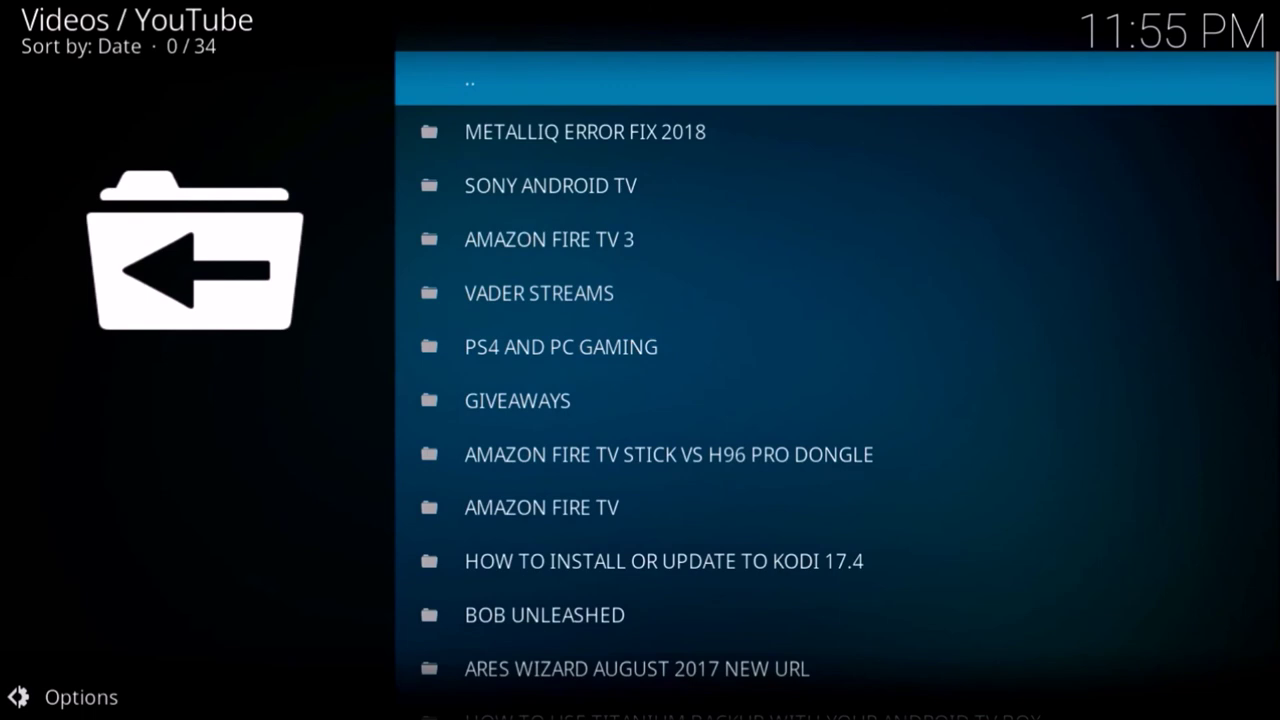
{"action": "key", "text": "Down"}
{"action": "key", "text": "Down"}
{"action": "key", "text": "Down"}
{"action": "key", "text": "Down"}
{"action": "key", "text": "Down"}
{"action": "key", "text": "Down"}
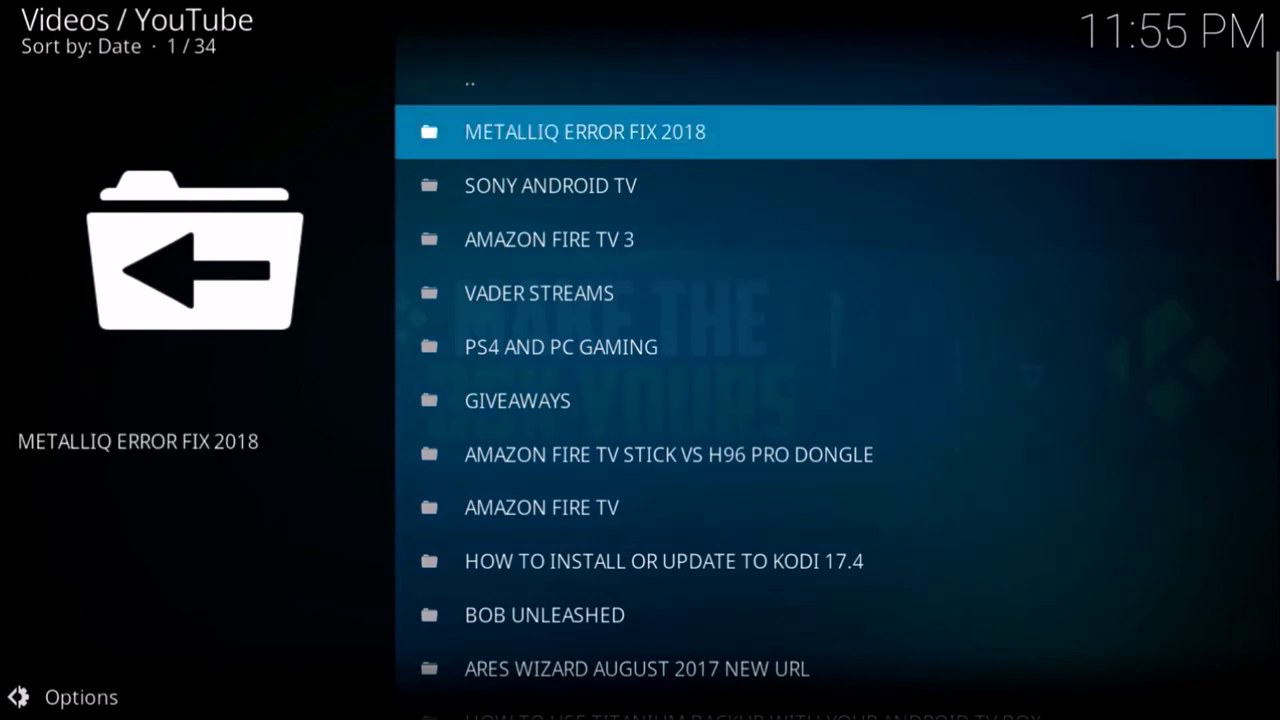
{"action": "key", "text": "Down"}
{"action": "key", "text": "Down"}
{"action": "key", "text": "Down"}
{"action": "key", "text": "Down"}
{"action": "key", "text": "Down"}
{"action": "key", "text": "Down"}
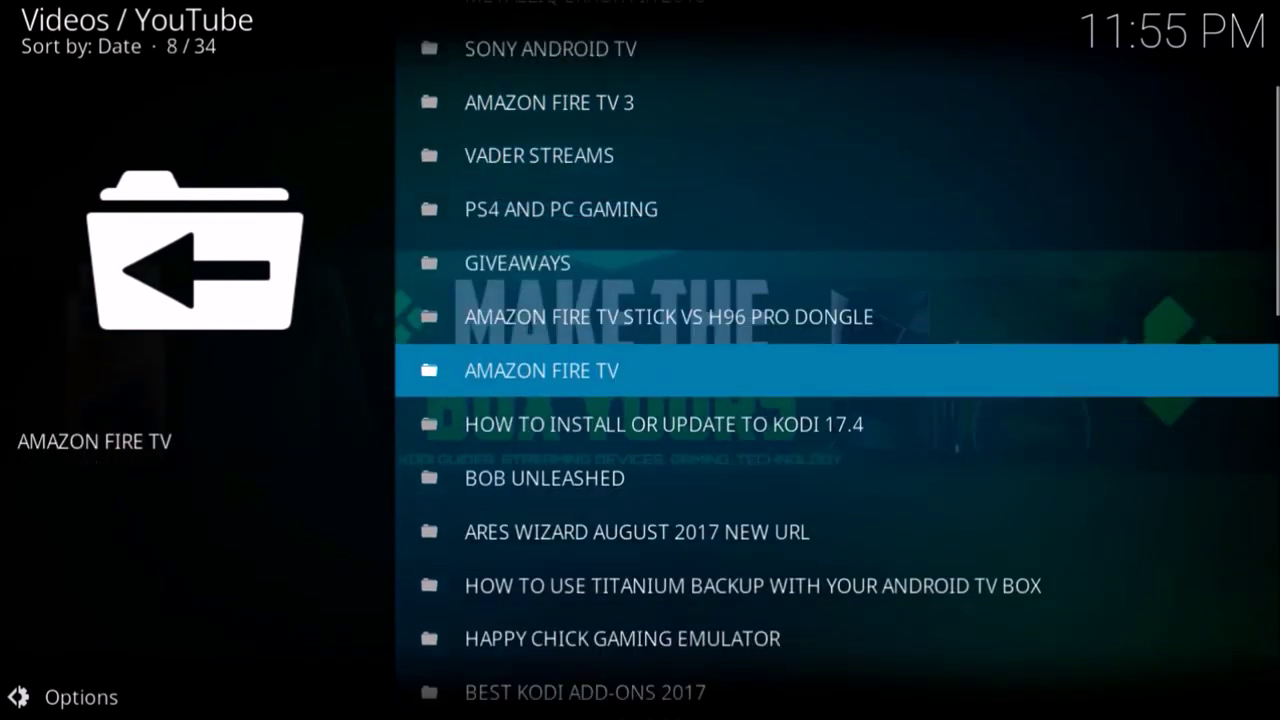
{"action": "key", "text": "BackSpace"}
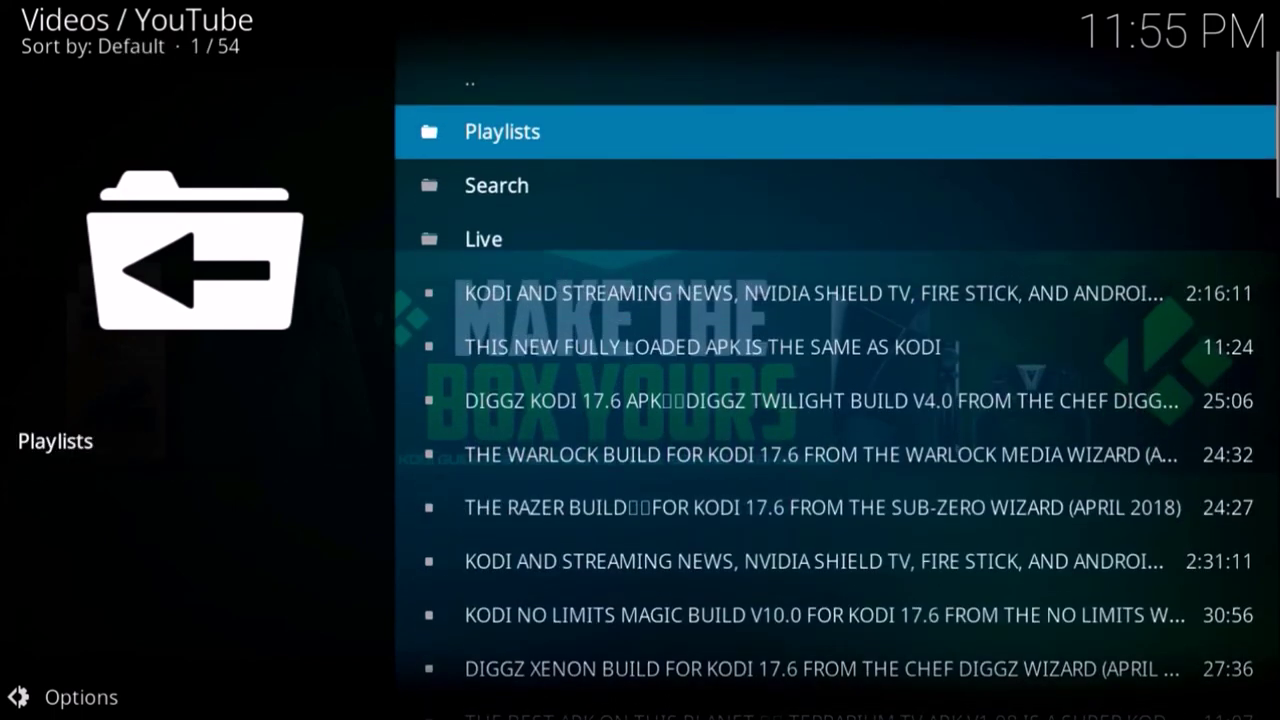
Start the first KODI AND STREAMING NEWS video listed directly below the channel's Live folder
{"action": "key", "text": "Down"}
{"action": "key", "text": "Down"}
{"action": "key", "text": "Down"}
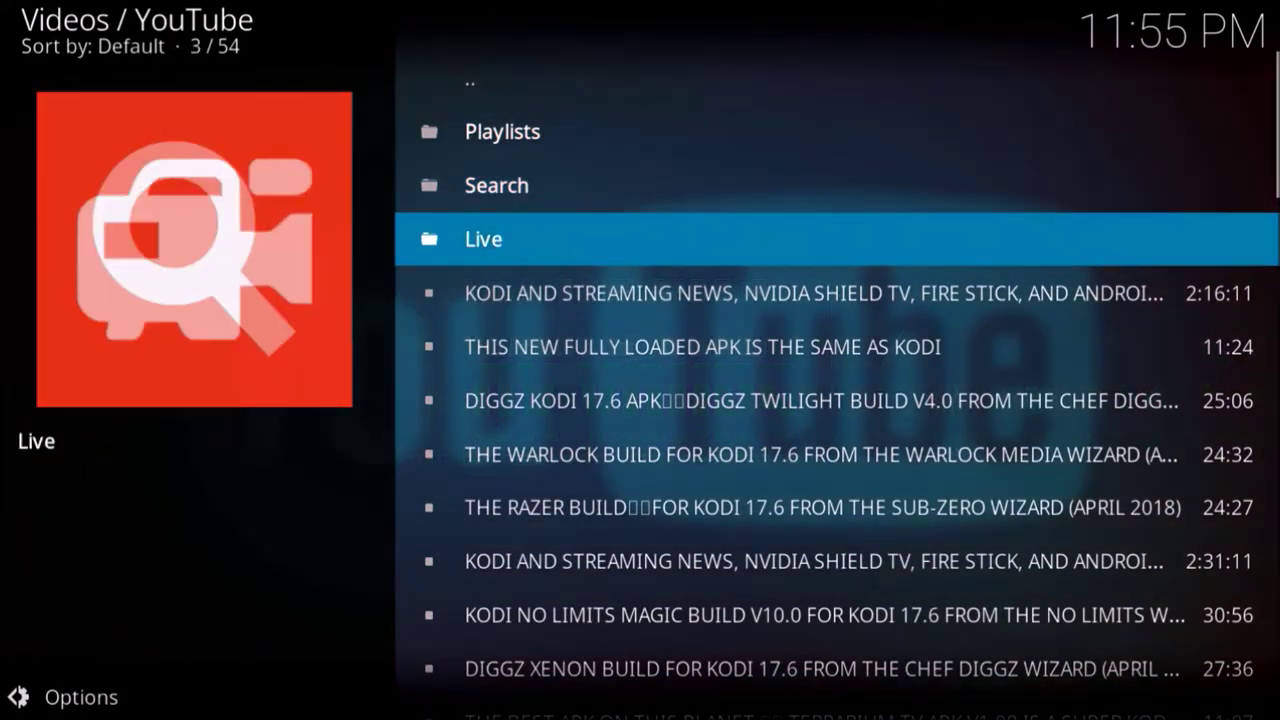
{"action": "key", "text": "Return"}
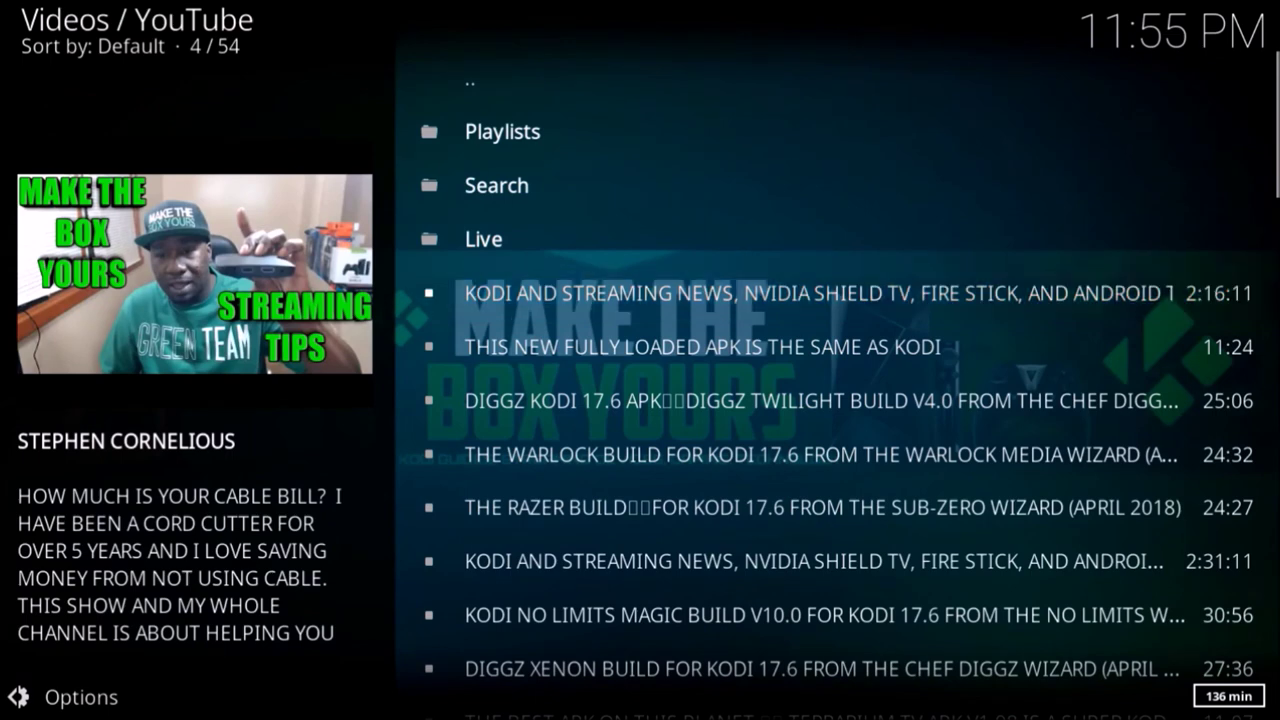